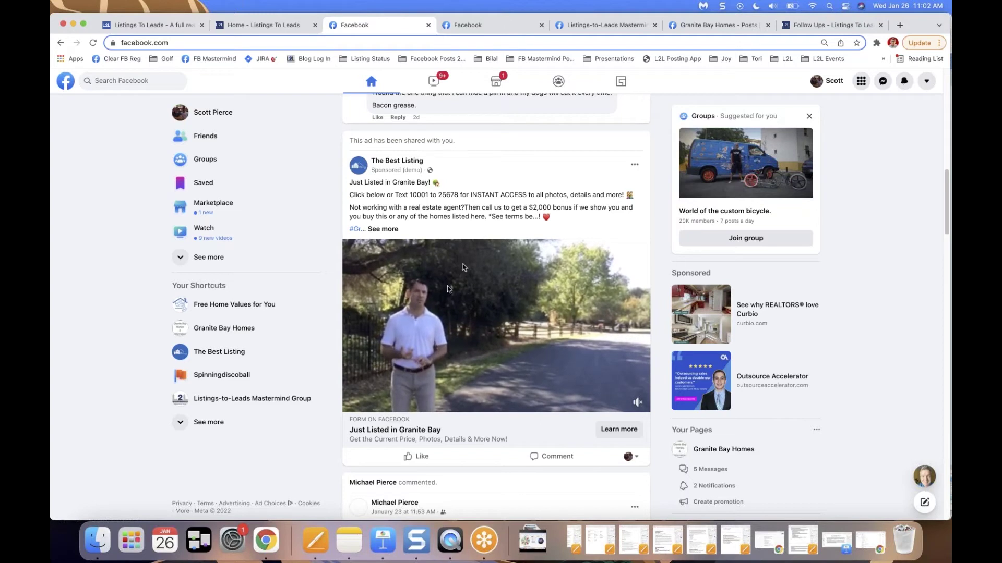
- Pause the Granite Bay ad video, review its lead form's buying time frames, then view the photo-collage ad
left_click(481, 337)
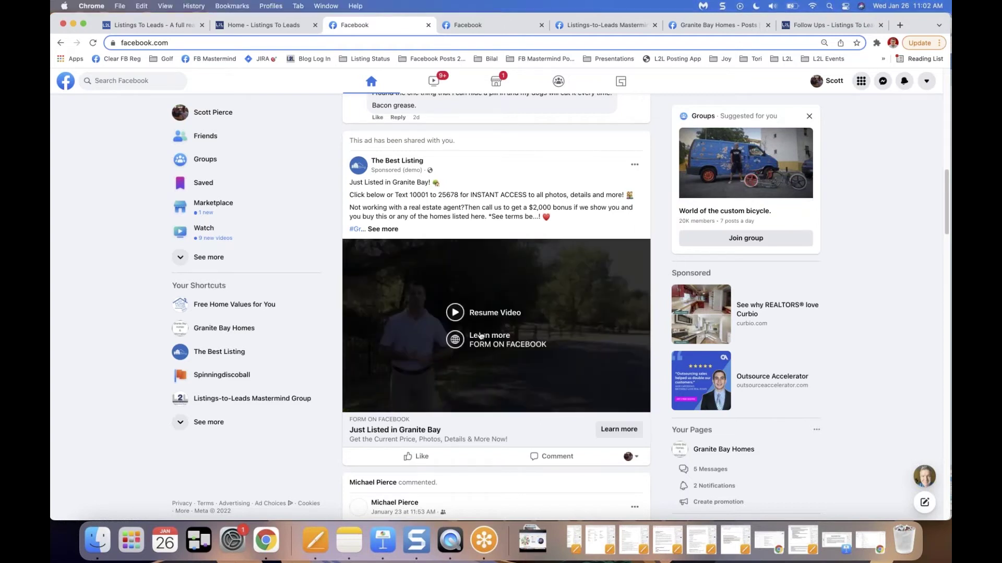
left_click(482, 335)
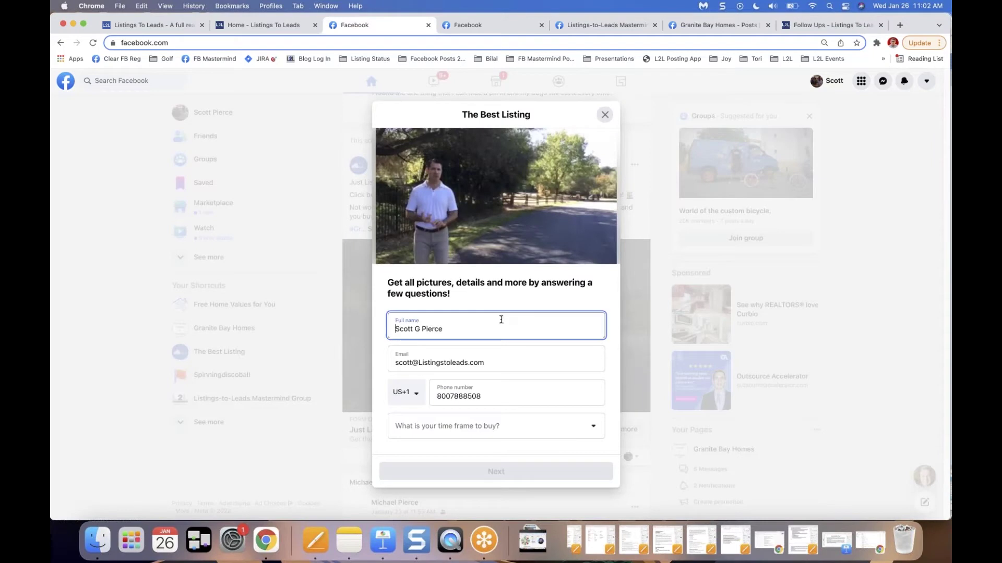
left_click(509, 388)
left_click(506, 429)
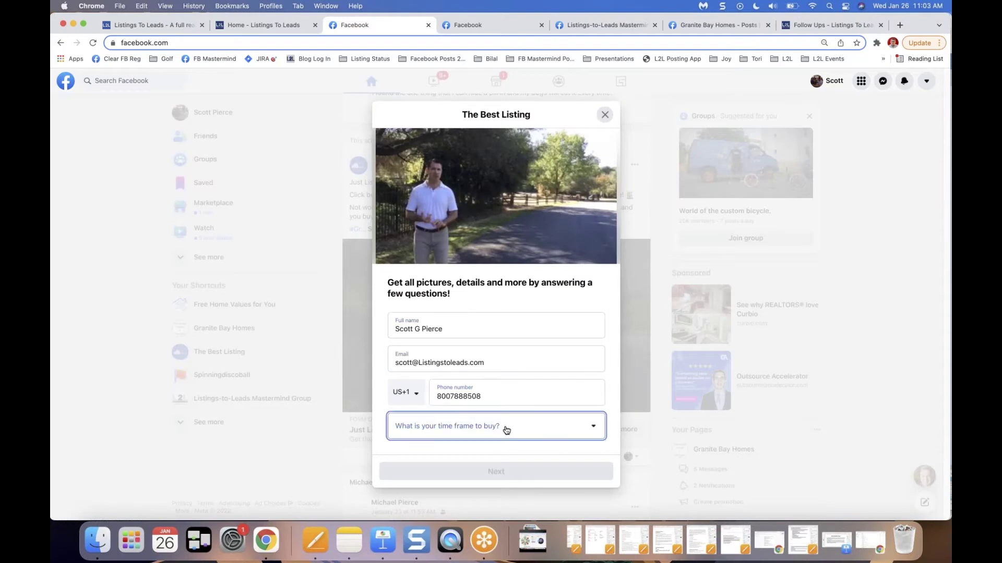
left_click(498, 26)
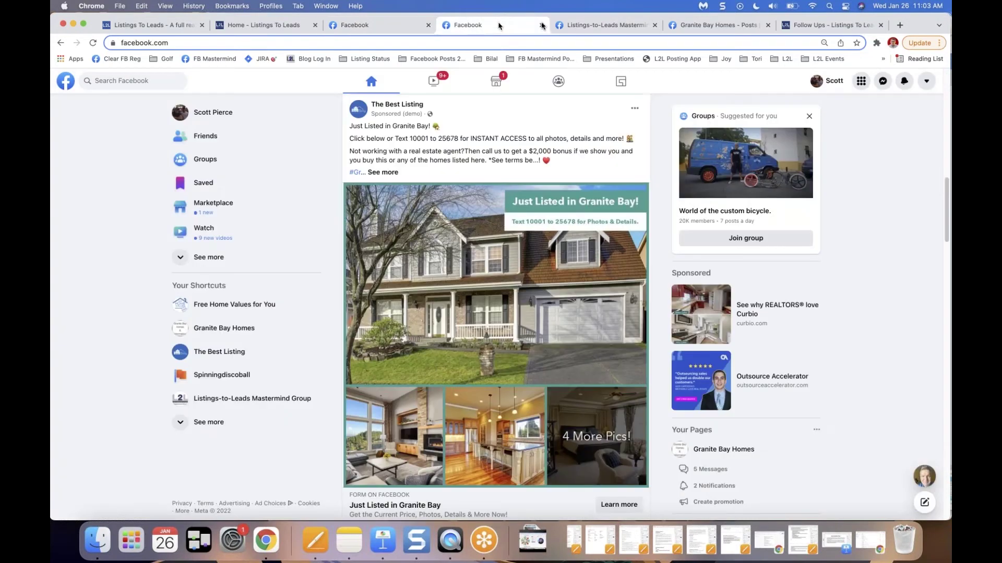
- Review the Mastermind video script post and Granite Bay Homes listing post, then go to the Listings To Leads homepage
left_click(595, 24)
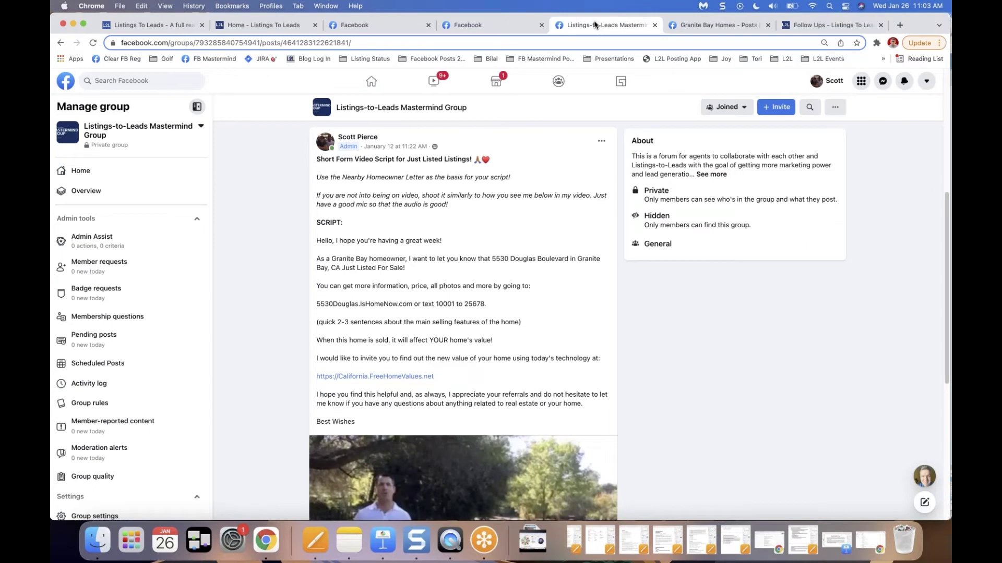
left_click(708, 26)
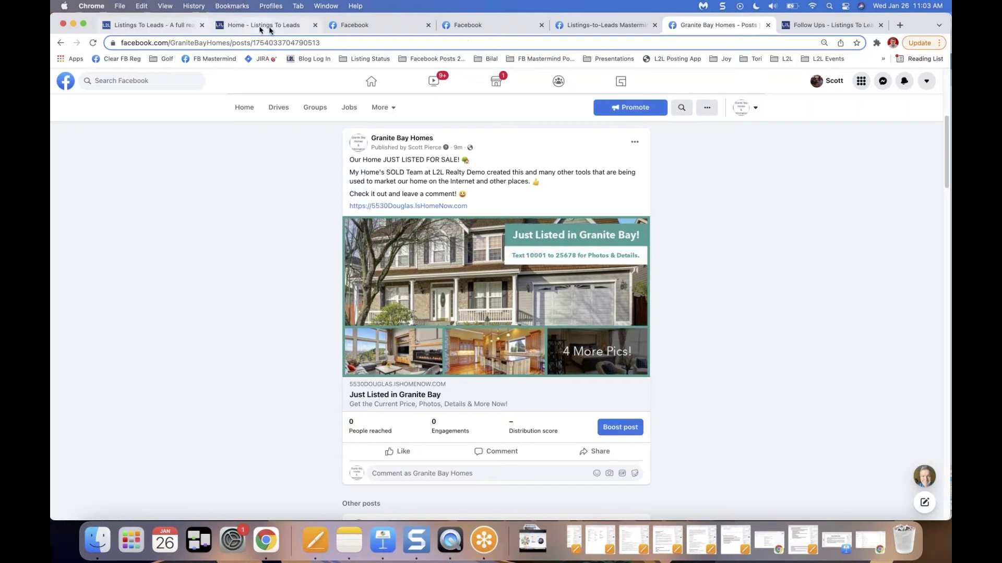
left_click(144, 26)
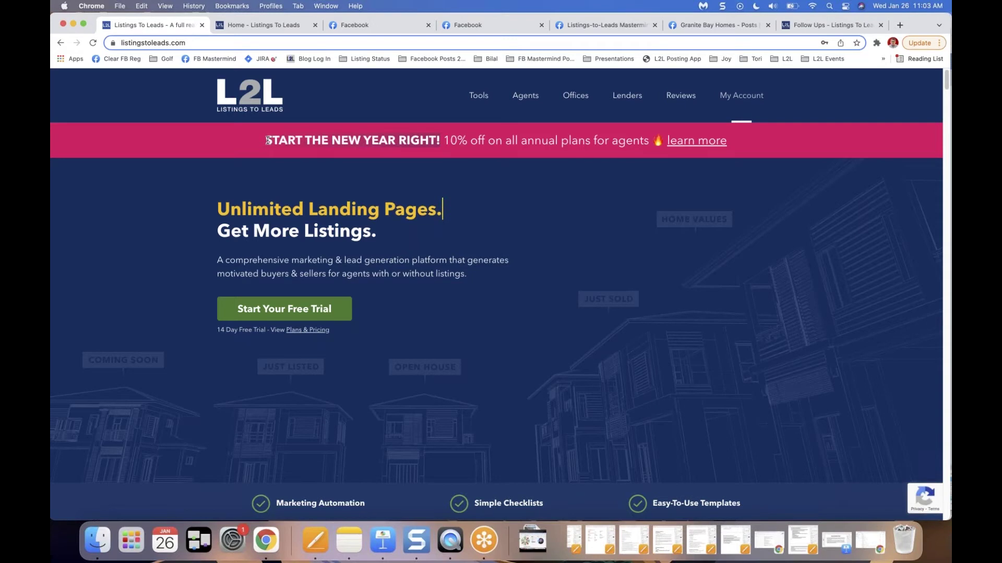
- Highlight the new-year 10% discount banner, then switch to the account's Get Started dashboard
left_click_drag(266, 140, 588, 150)
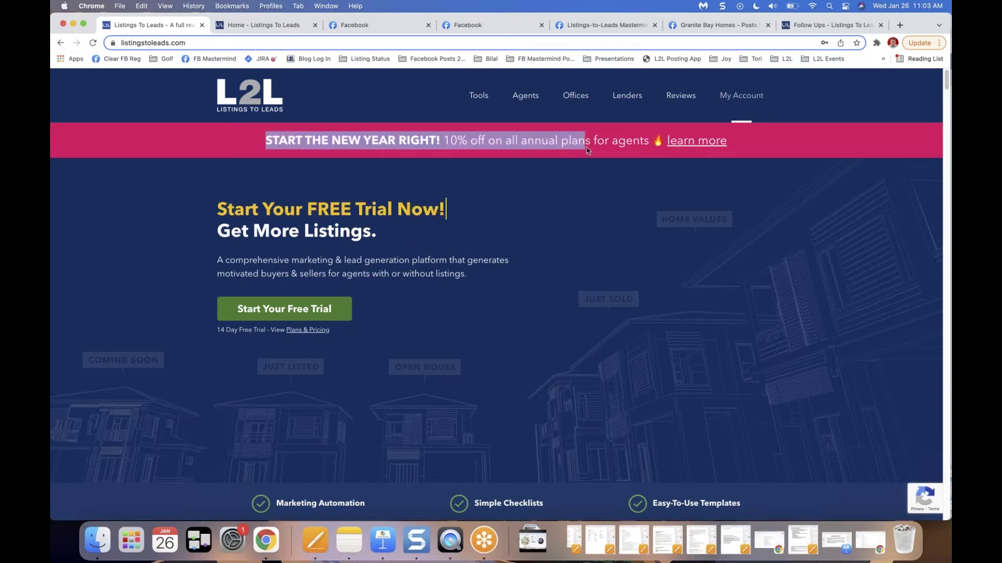
left_click(256, 27)
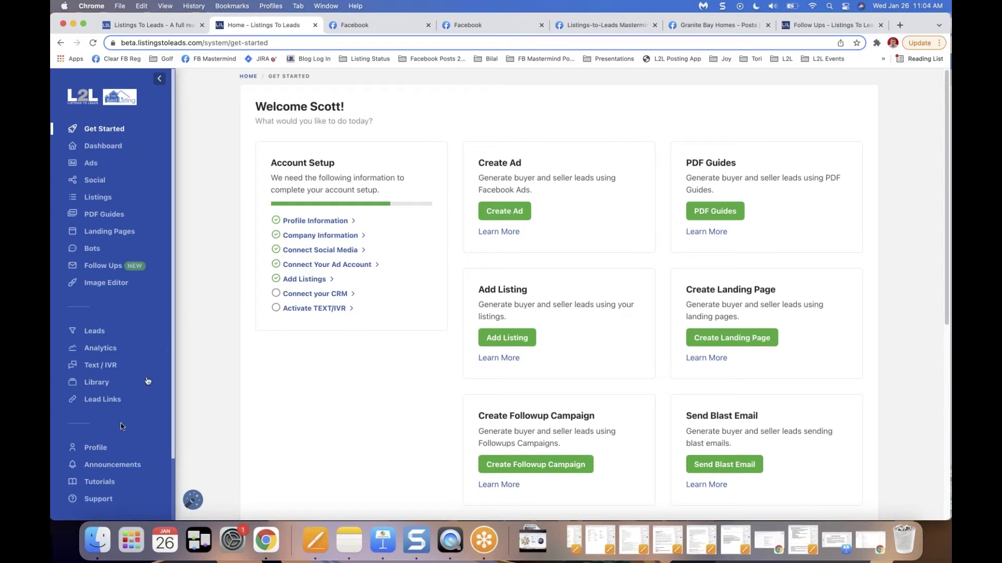
- Bring up the Profile's CRM / Integration section with its Other CRMs lead forwarding email form
left_click(95, 449)
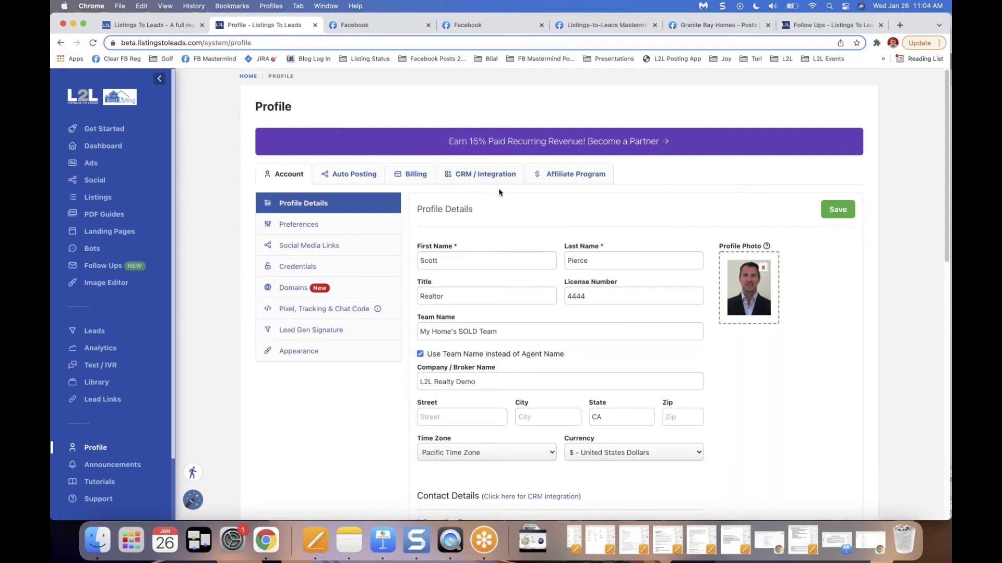
left_click(484, 176)
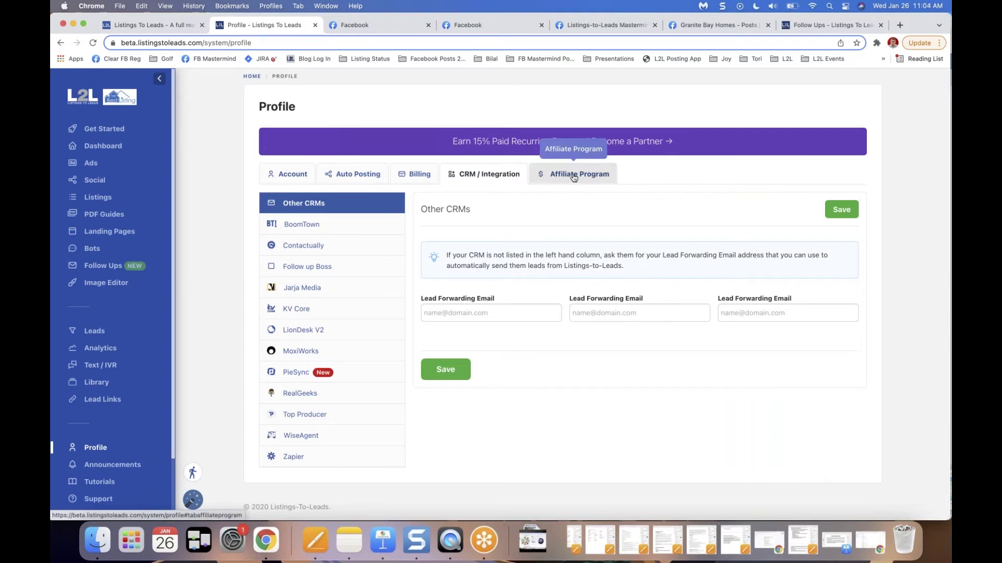
left_click(573, 176)
left_click(489, 175)
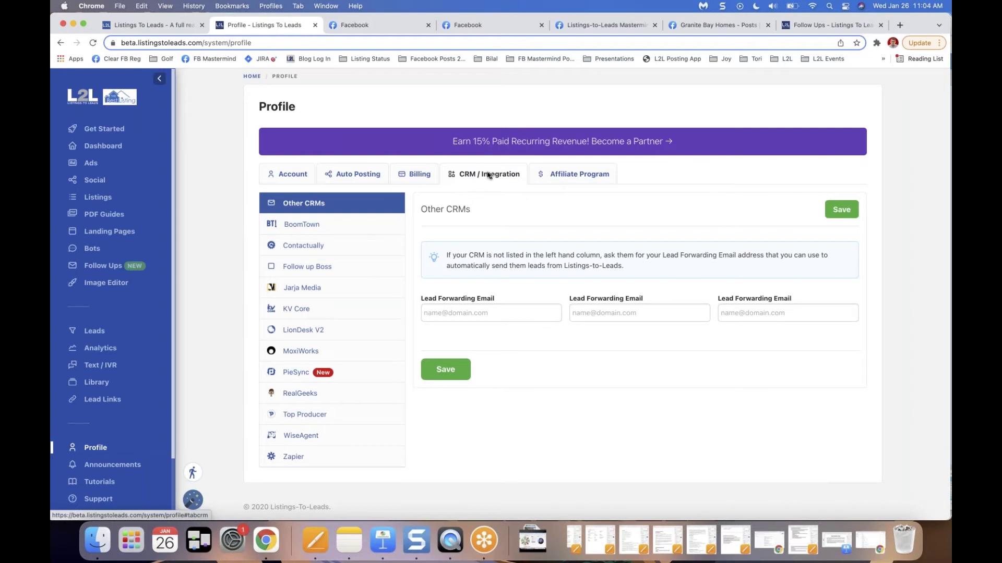
left_click(300, 226)
left_click(301, 248)
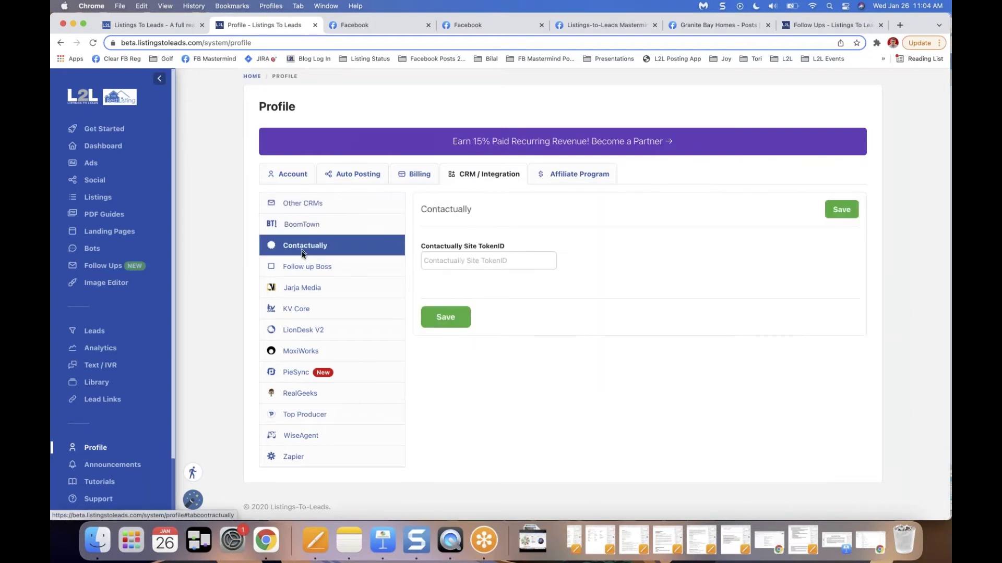
left_click(305, 272)
left_click(304, 287)
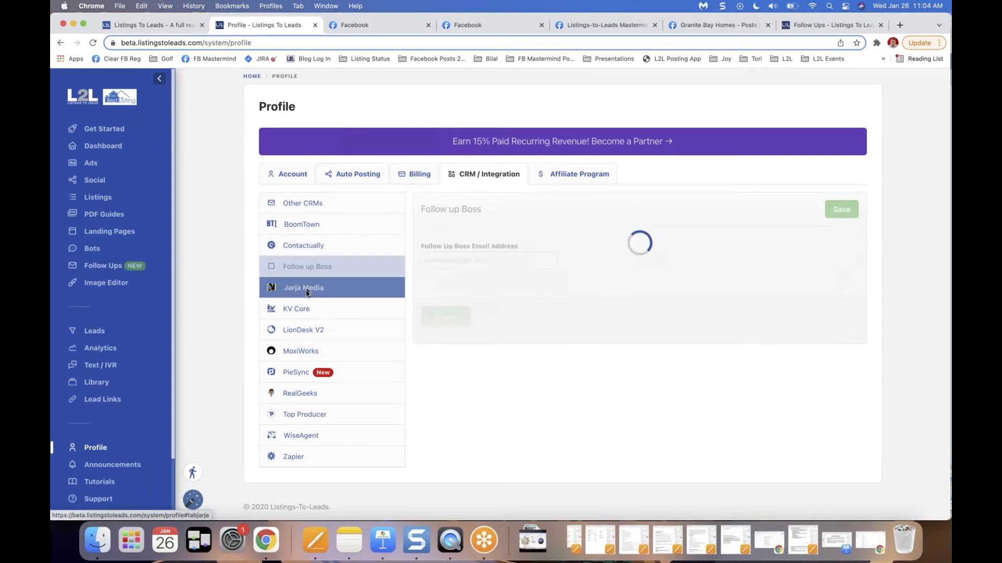
left_click(301, 315)
left_click(302, 334)
left_click(293, 352)
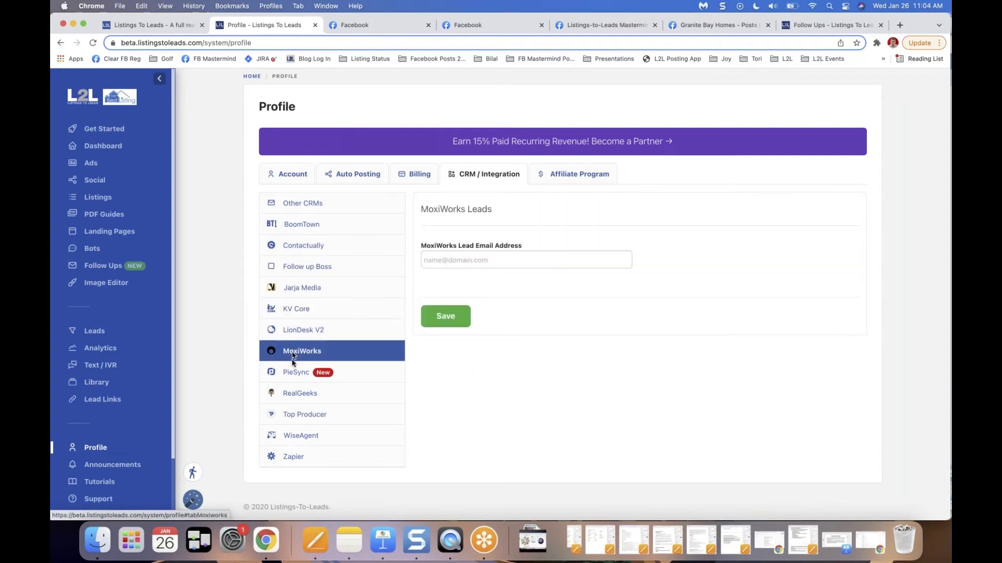
left_click(292, 379)
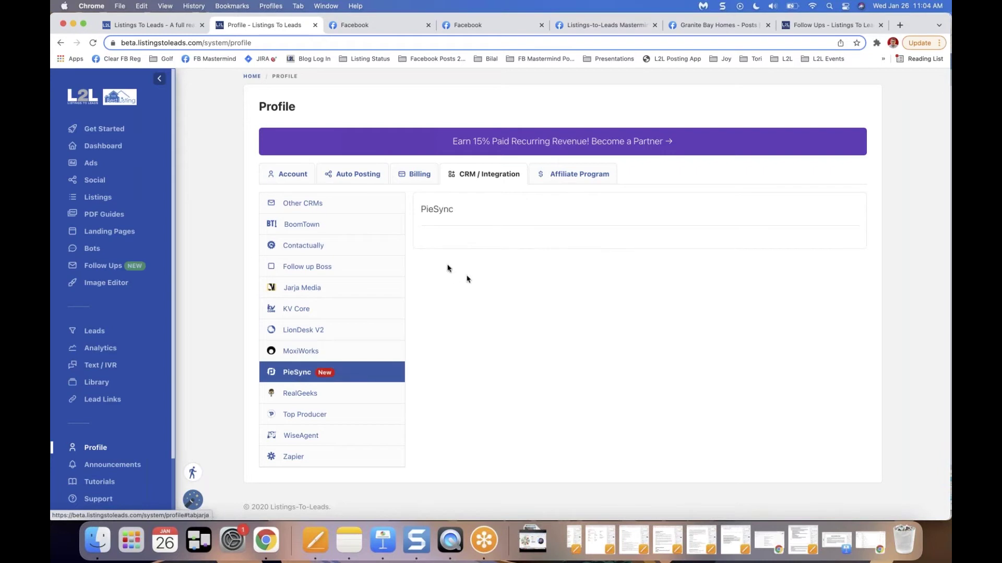
left_click(312, 209)
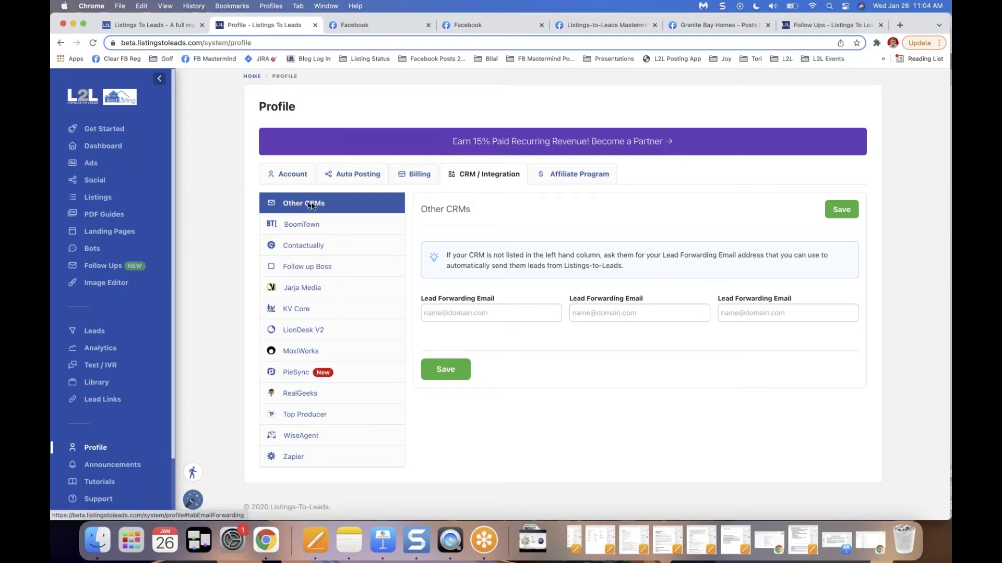
- Look over the Lead Forwarding Email fields, then show the Auto Posting social account connections
left_click(474, 310)
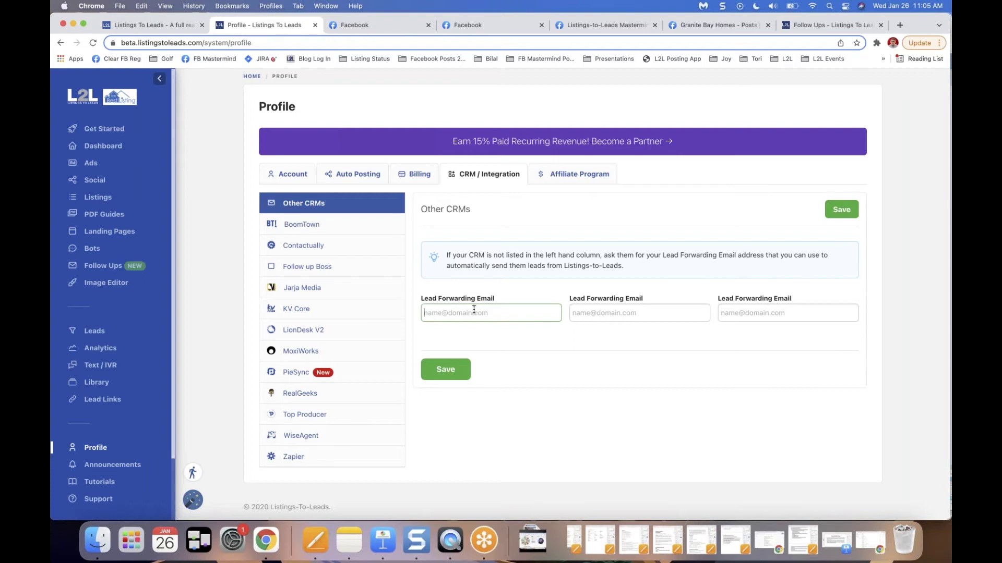
left_click_drag(420, 299, 504, 304)
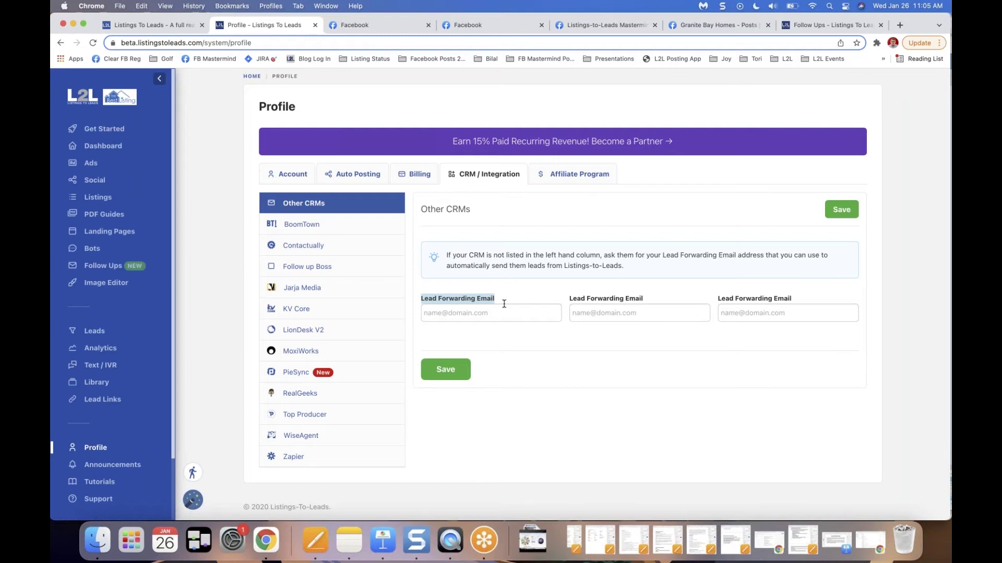
left_click(497, 316)
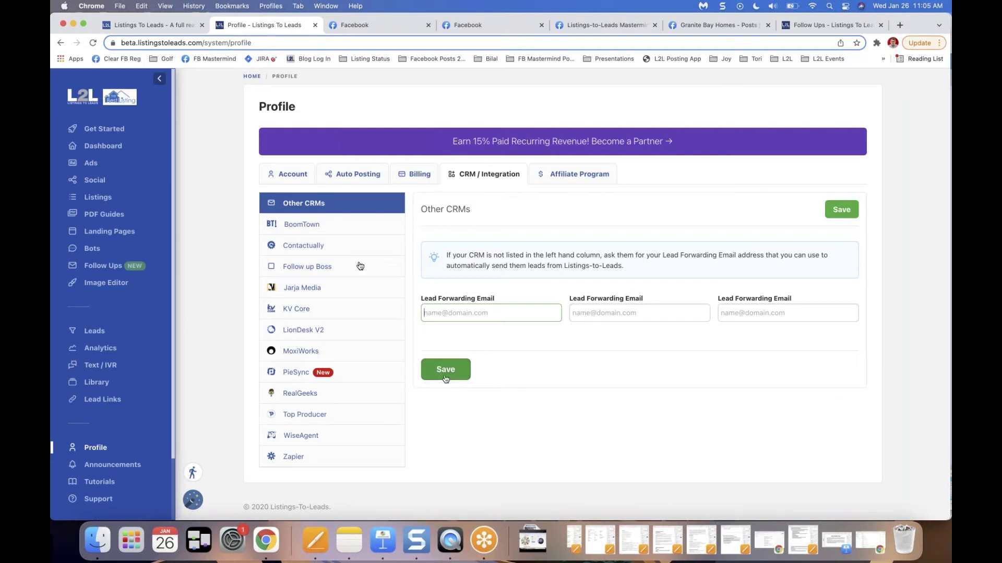
left_click(354, 176)
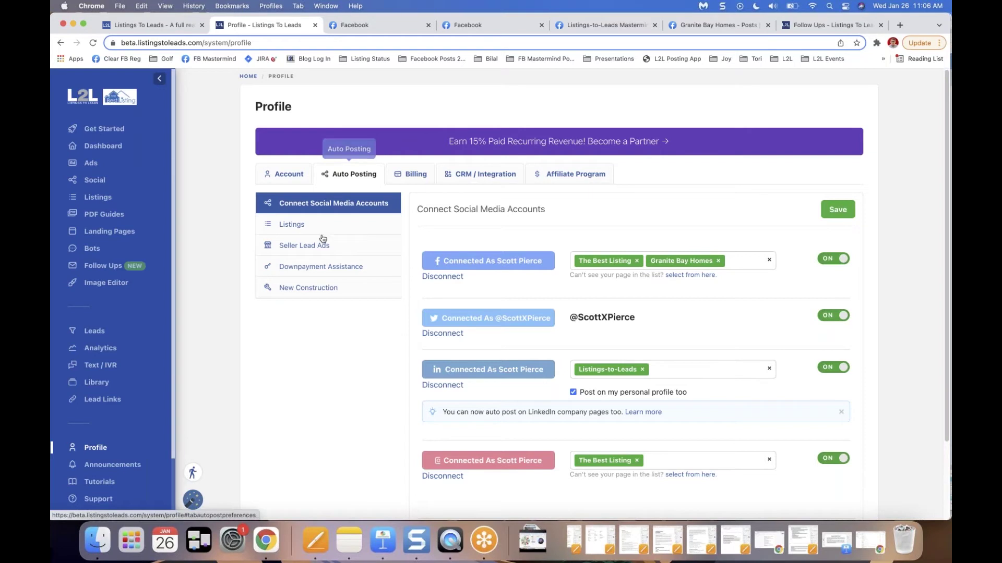
- Browse the Appearance settings: logos, custom colors, Avenir Next font, Luxury template and custom banner
left_click(283, 175)
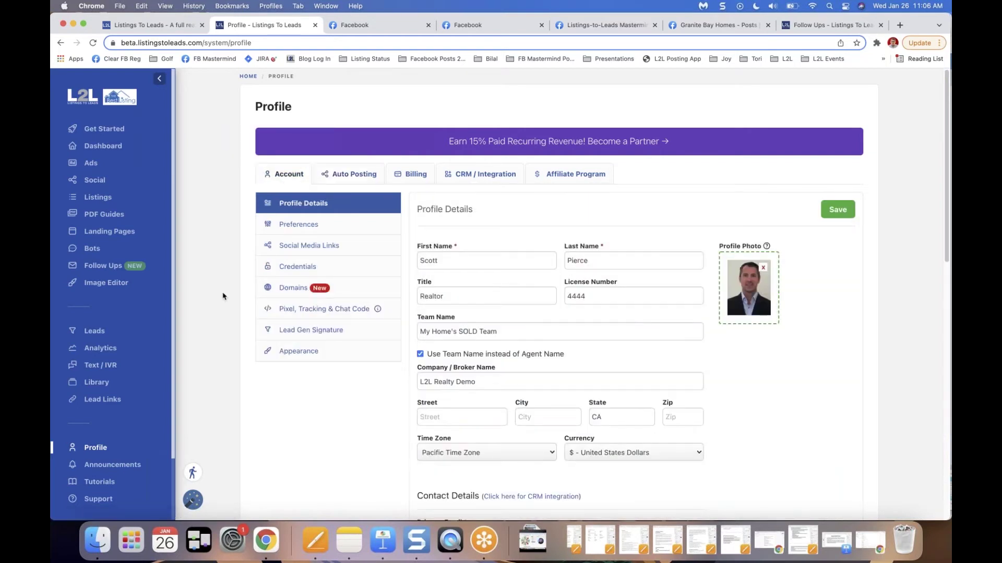
left_click(295, 351)
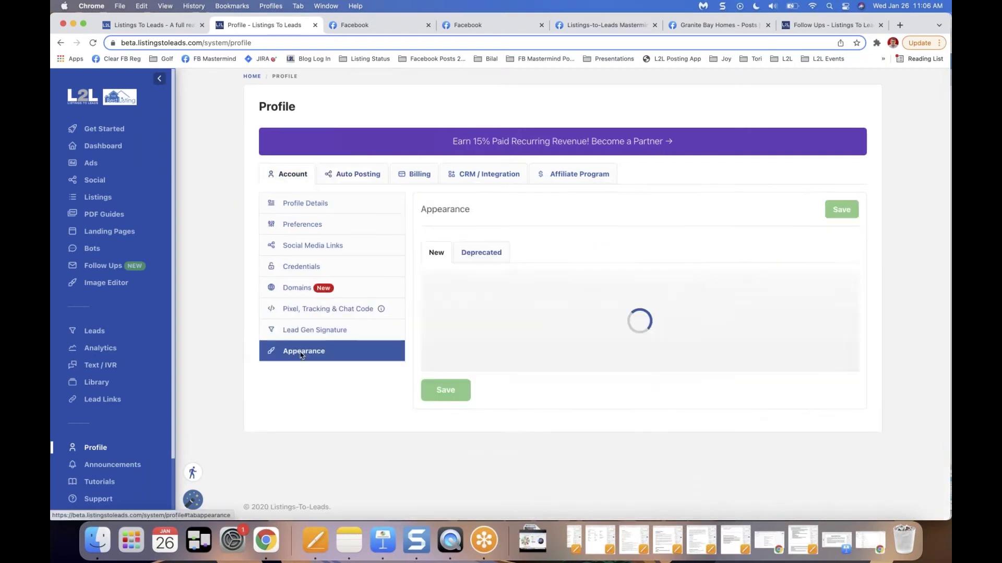
scroll(319, 418, "down", 5)
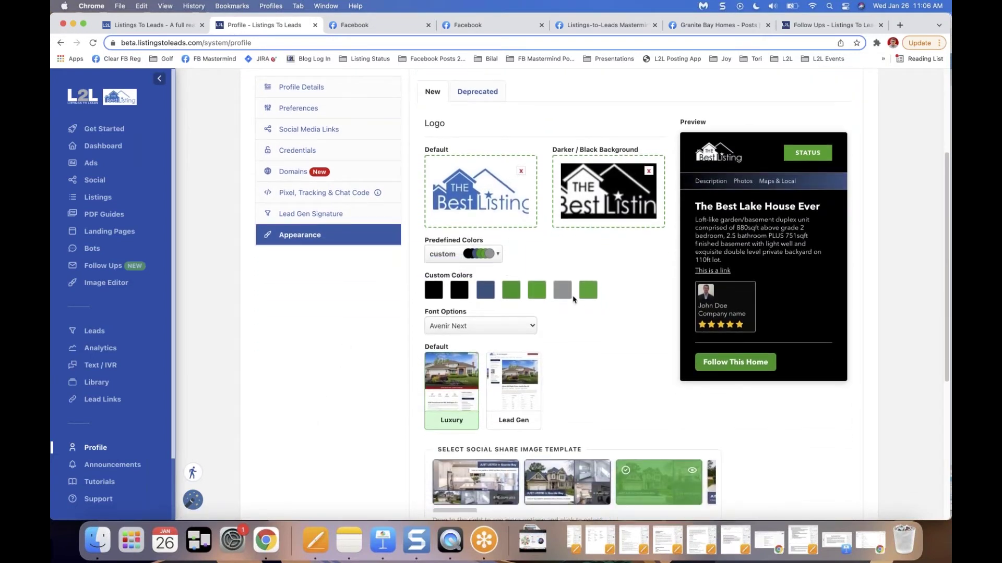
scroll(410, 339, "down", 2)
scroll(410, 339, "down", 8)
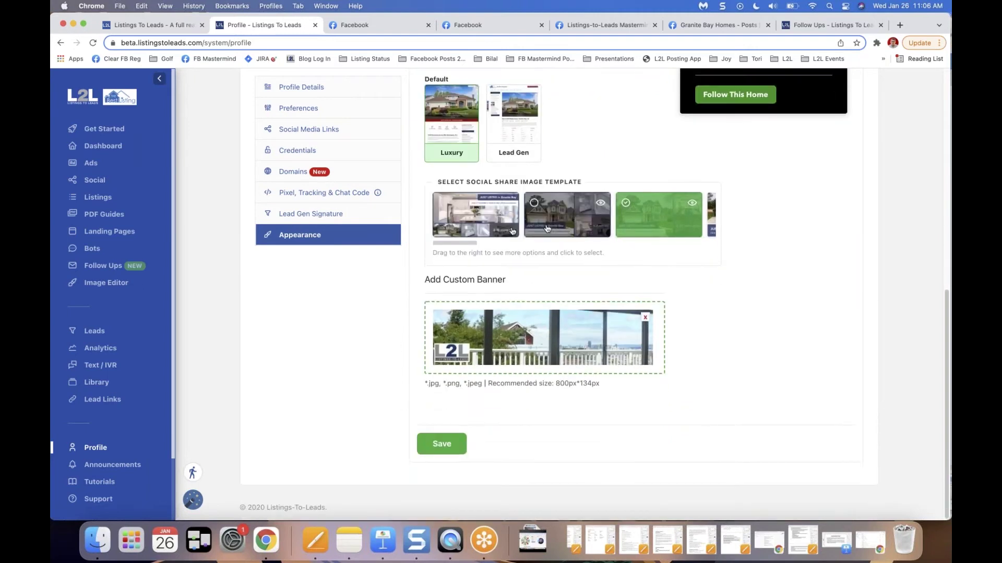
scroll(412, 311, "up", 7)
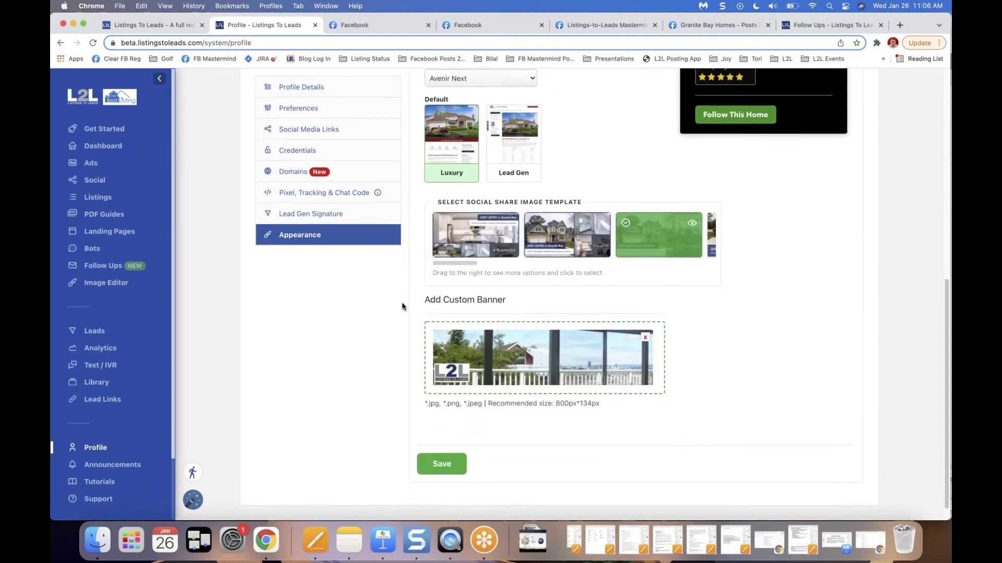
scroll(401, 306, "up", 7)
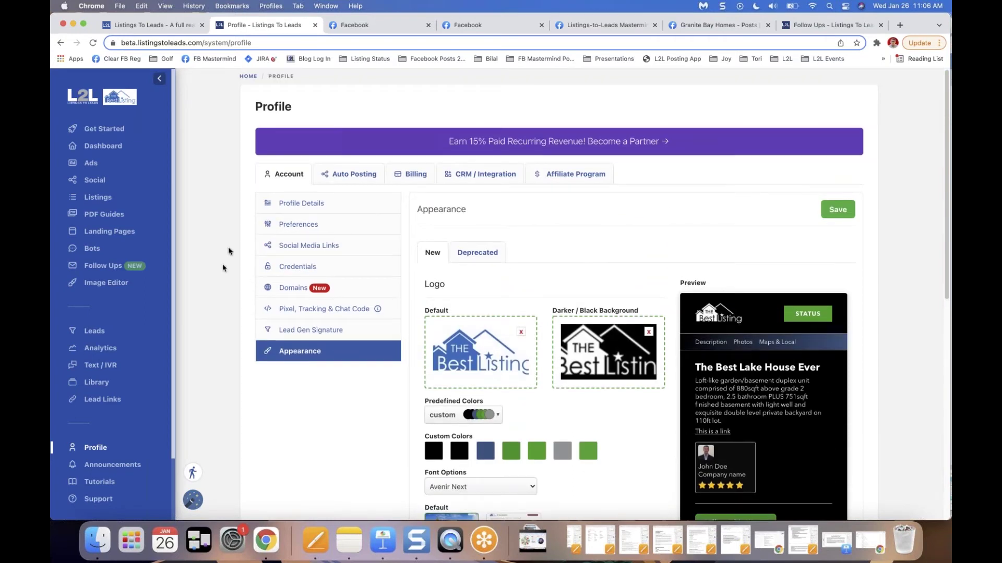
- Check the Social schedule after dismissing the Introducing Social popup, then go to the Listings page
left_click(95, 182)
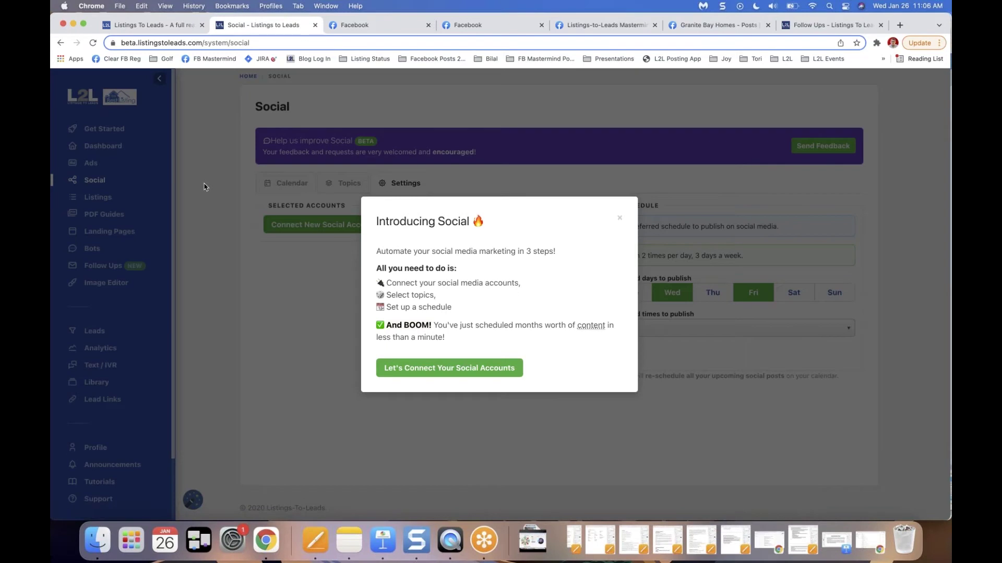
left_click(620, 221)
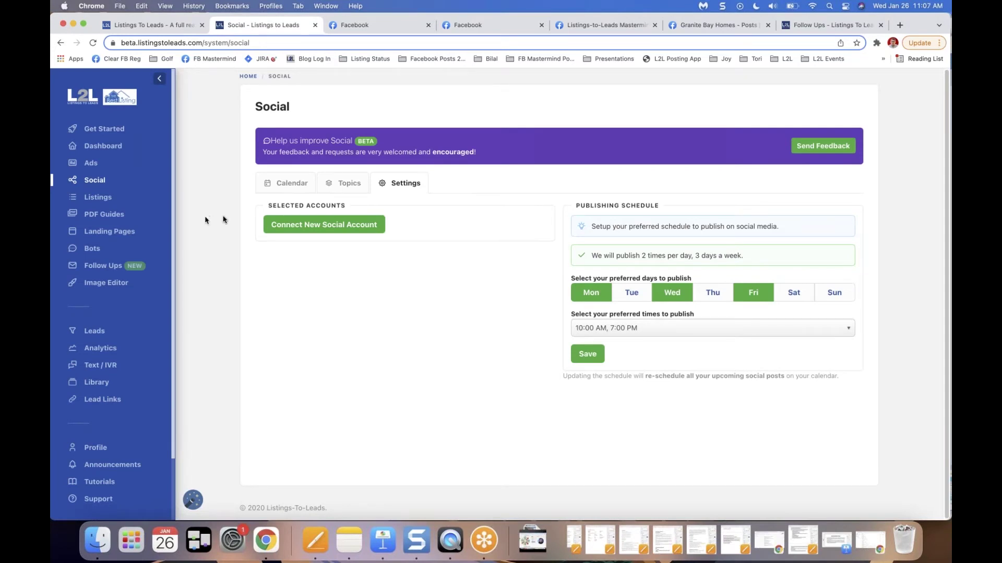
left_click(98, 198)
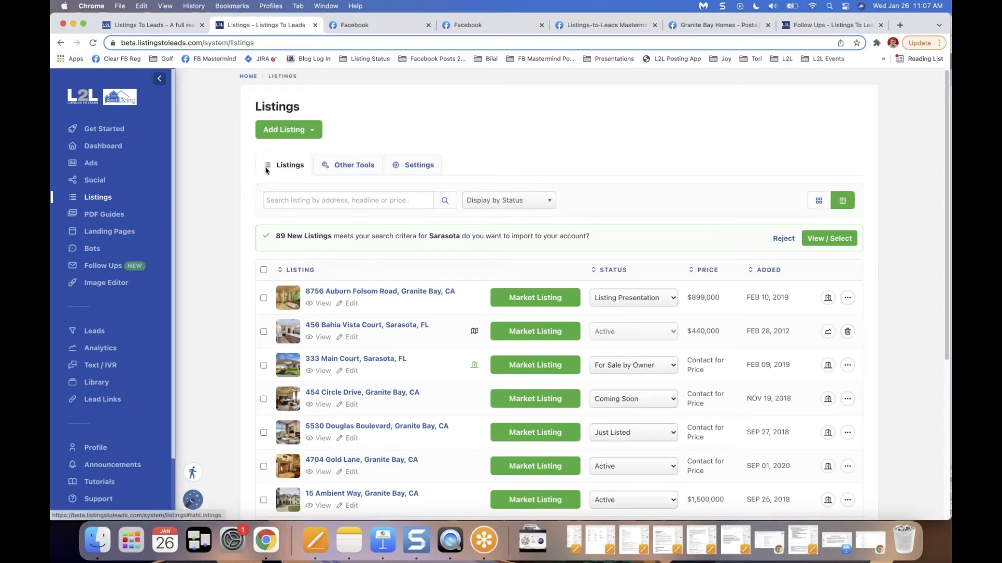
left_click(312, 131)
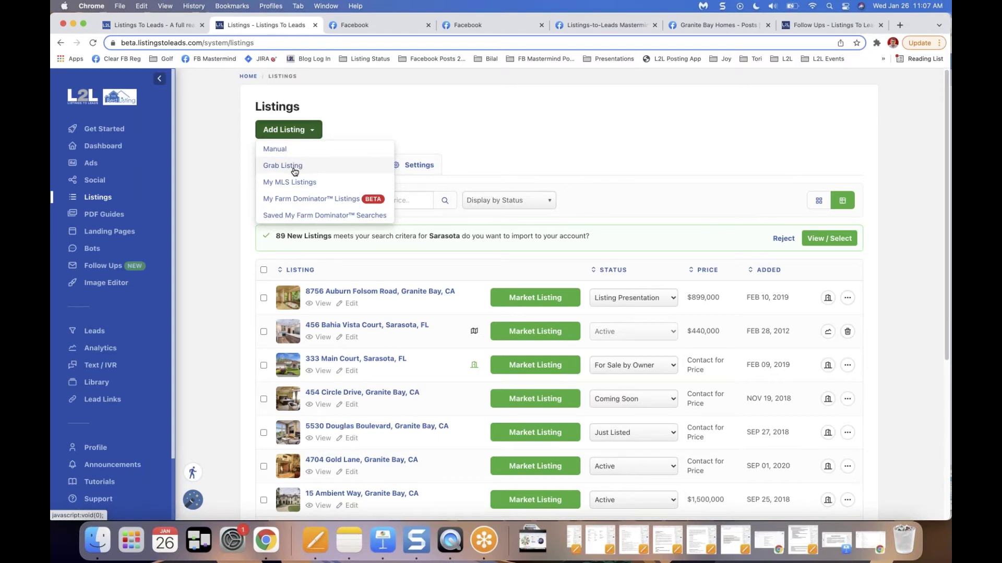
left_click(240, 163)
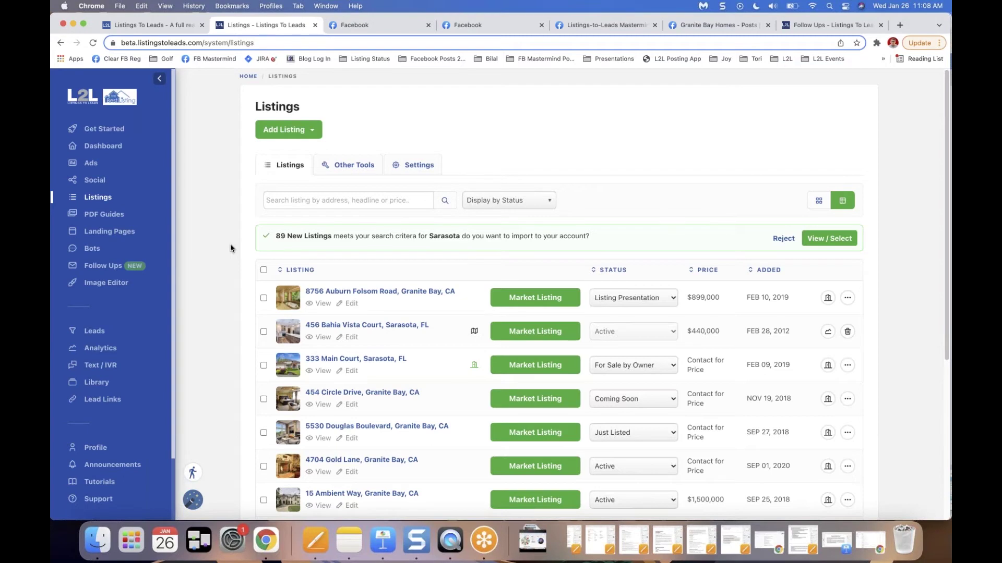
scroll(230, 243, "down", 3)
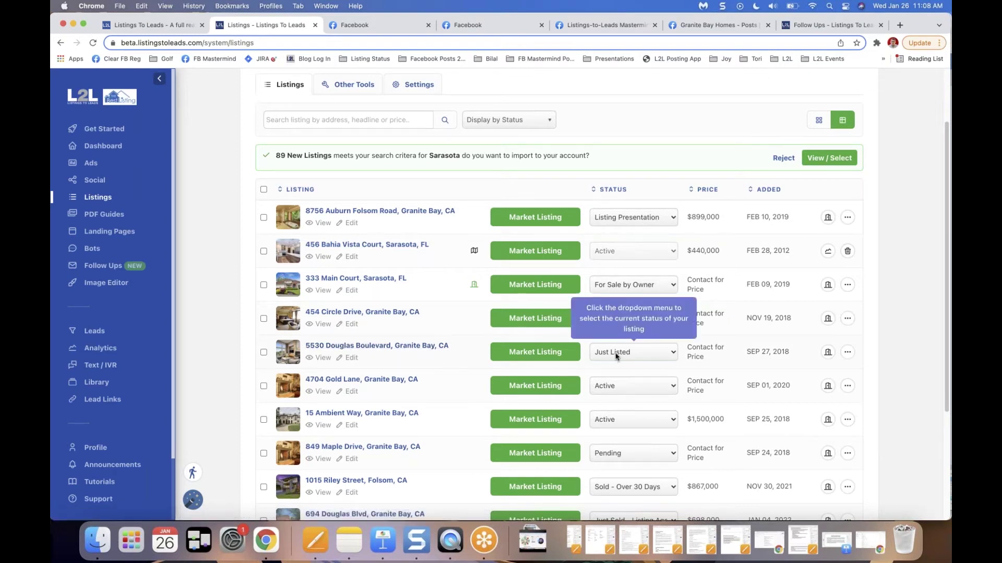
left_click(352, 359)
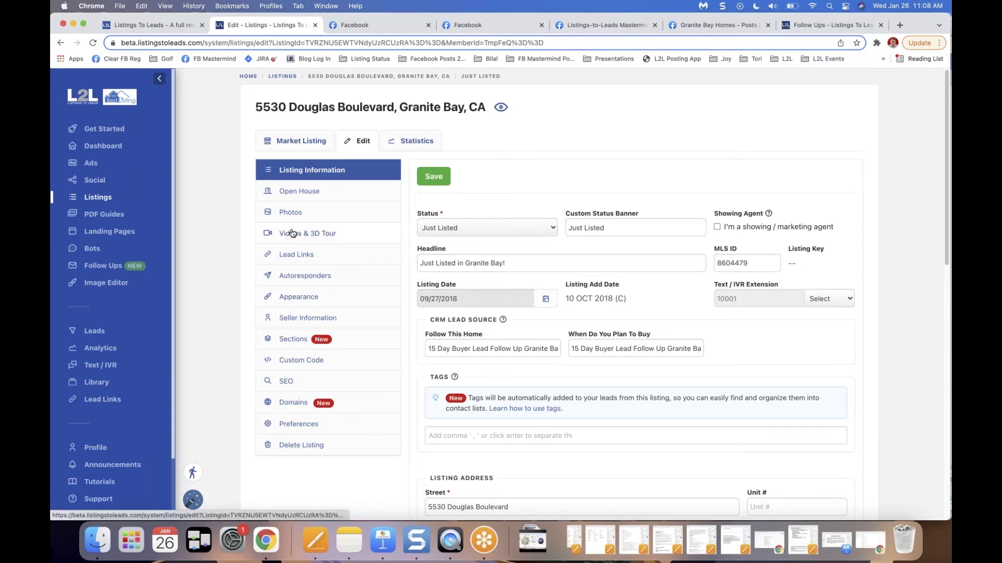
left_click(296, 212)
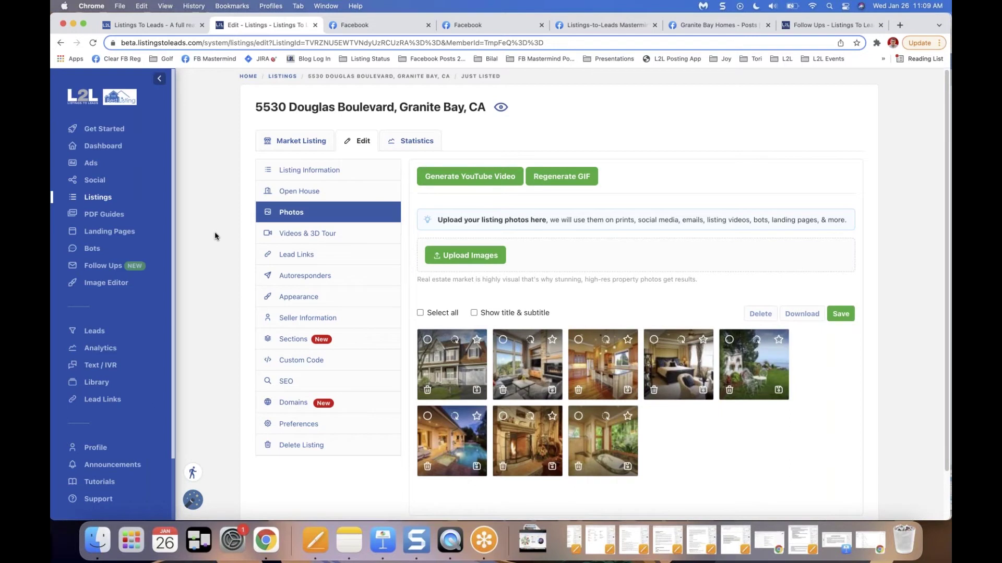
- Switch the listing's Videos & 3D Tour input from URL to Embed Code, ready to paste
left_click(313, 238)
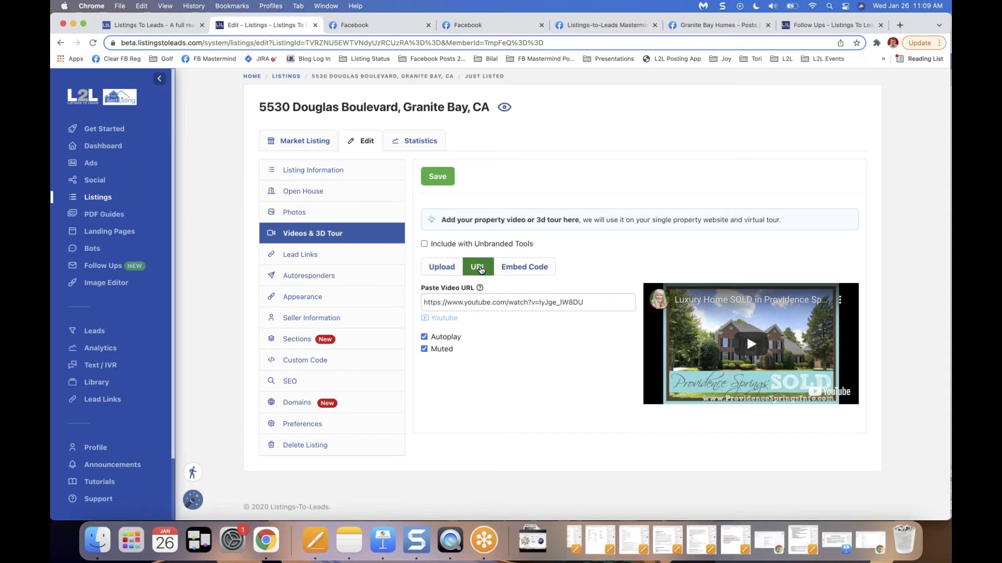
left_click(526, 266)
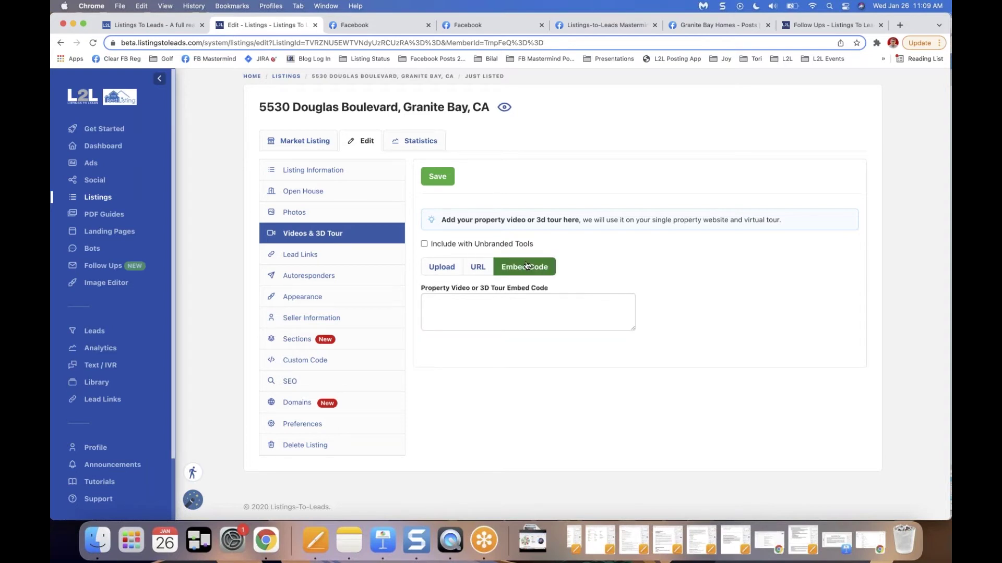
left_click(526, 312)
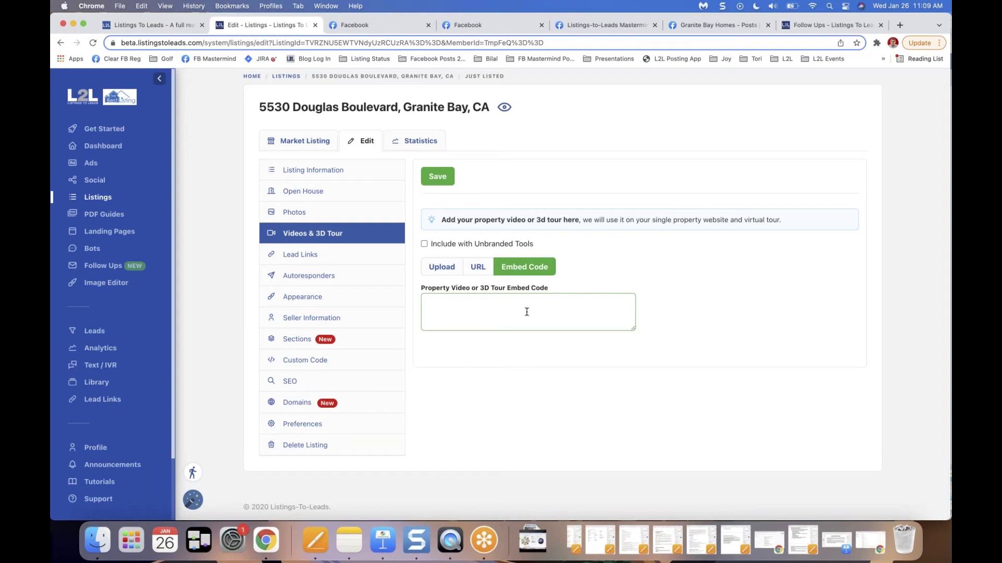
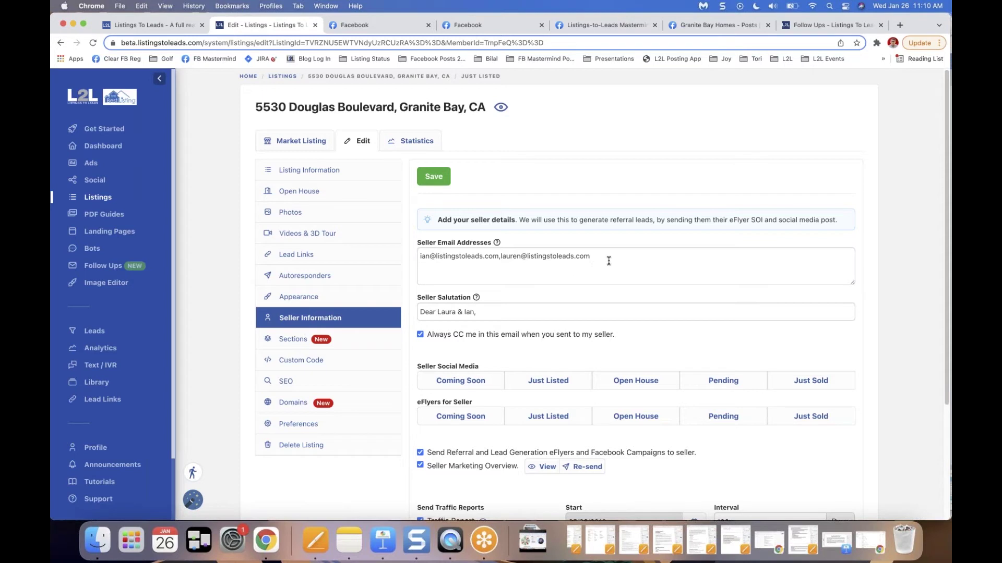
- Leave the seller salutation and open the listing's Preferences, with 10-second display time and registration options
triple_click(533, 310)
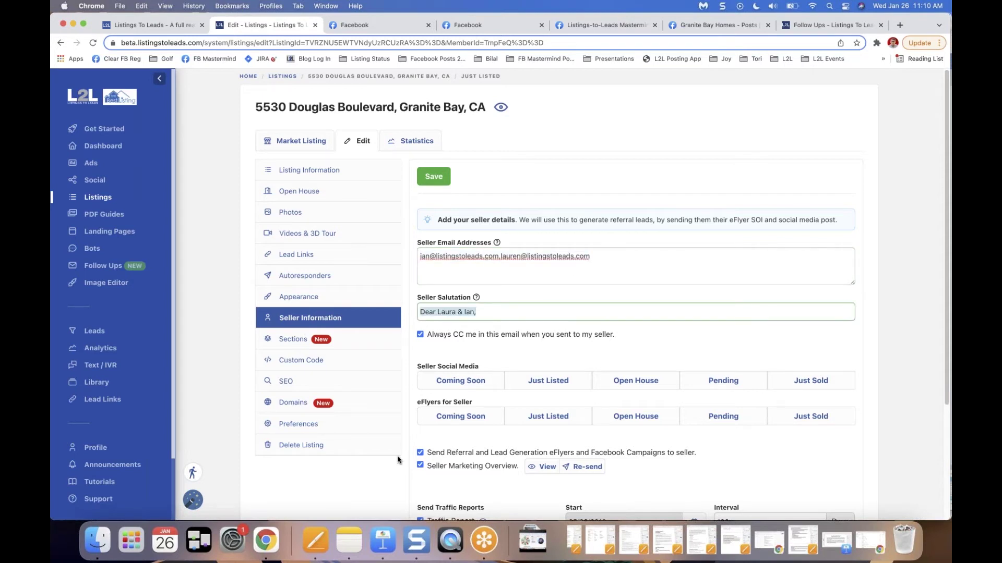
left_click(359, 478)
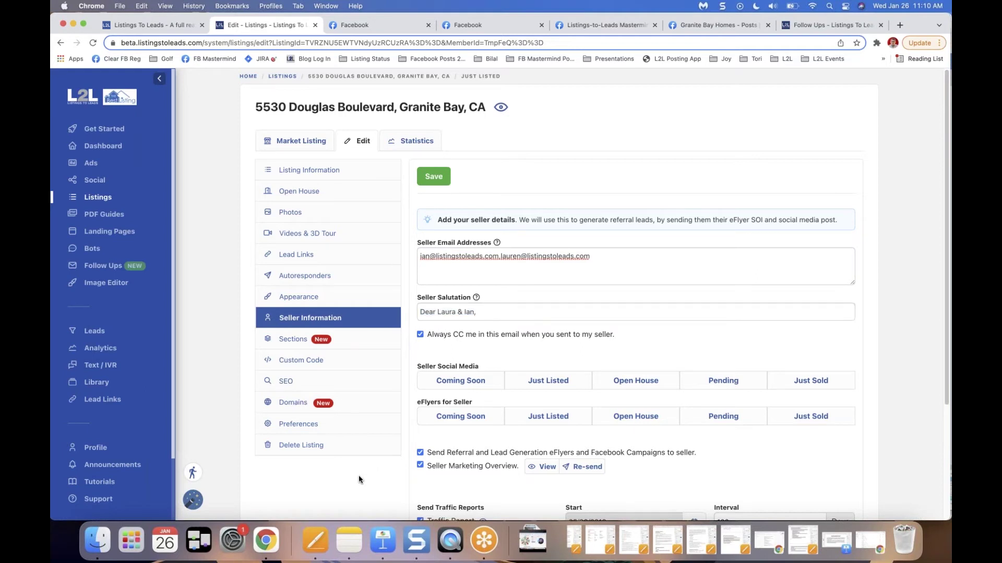
left_click(291, 428)
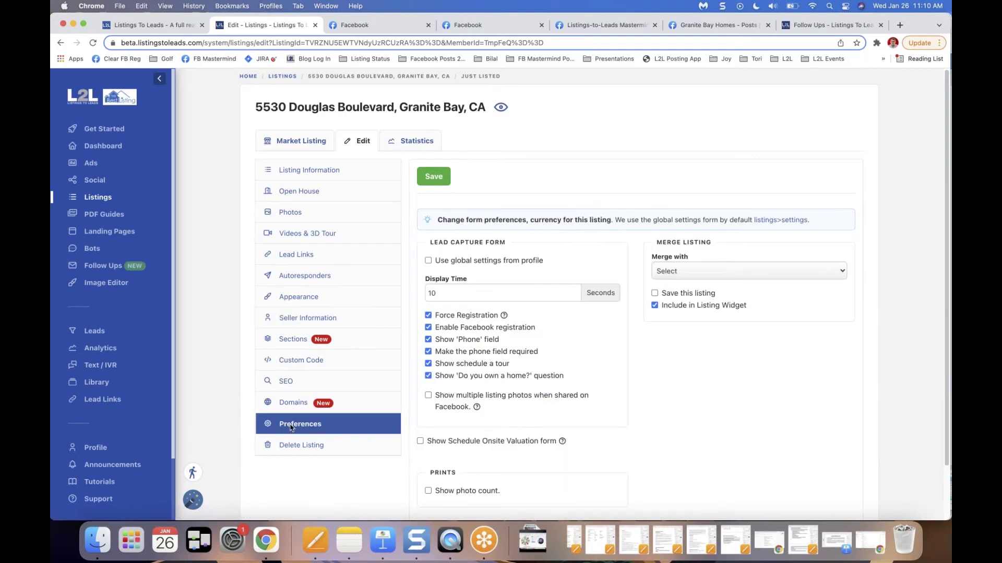
scroll(291, 425, "down", 2)
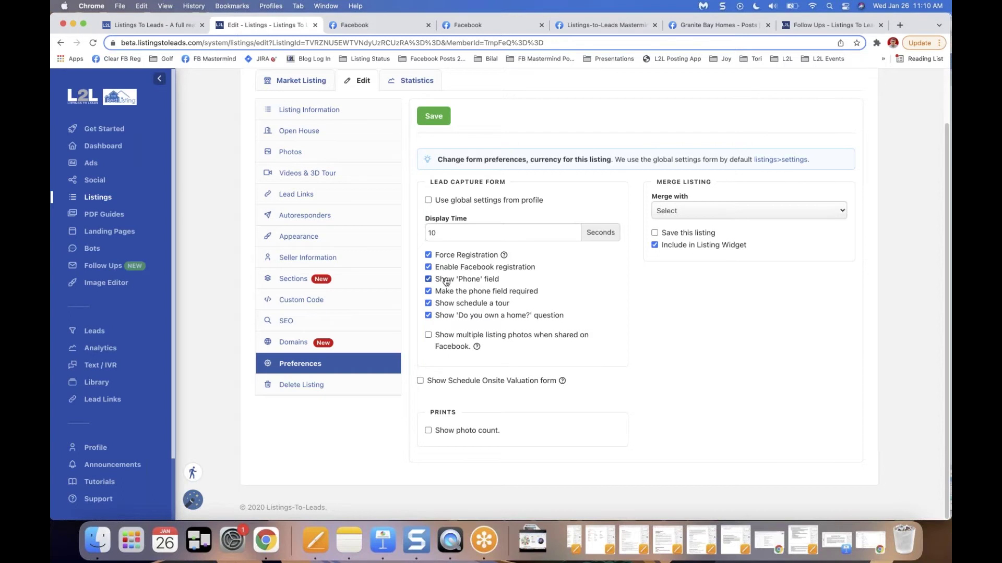
scroll(441, 277, "up", 2)
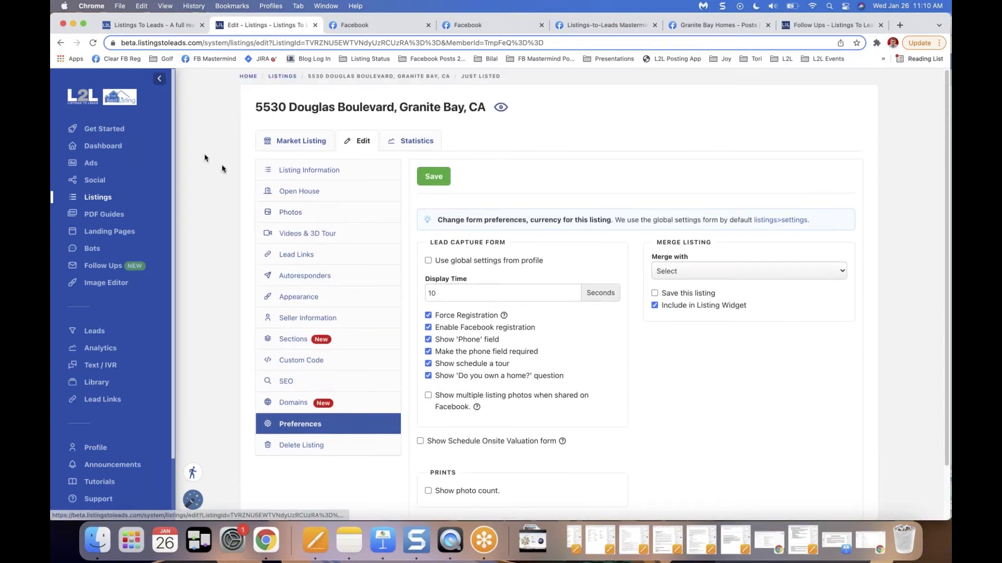
- Review Photos, Videos & 3D Tour and the seller email and salutation fields, then return to Listings
left_click(299, 214)
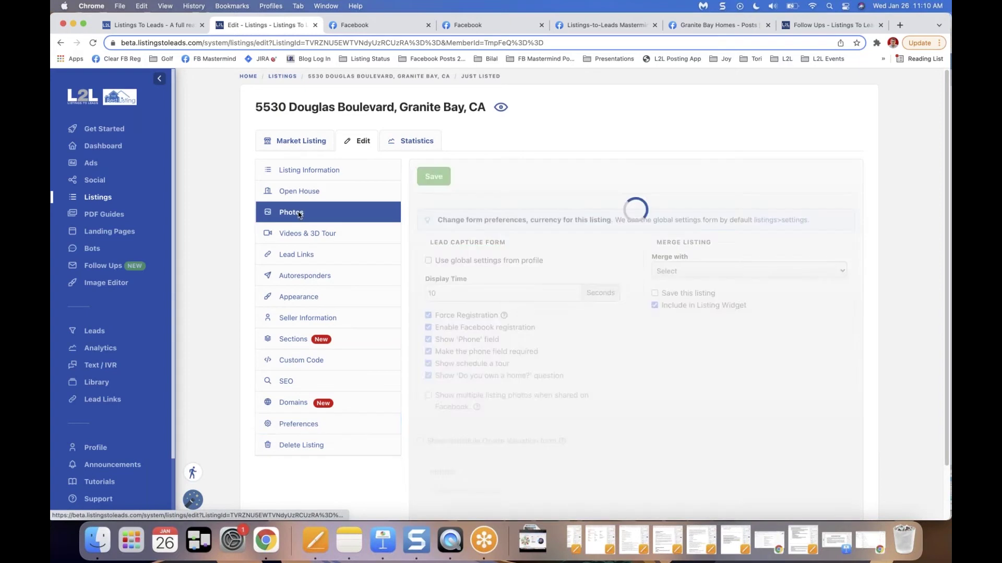
left_click(315, 235)
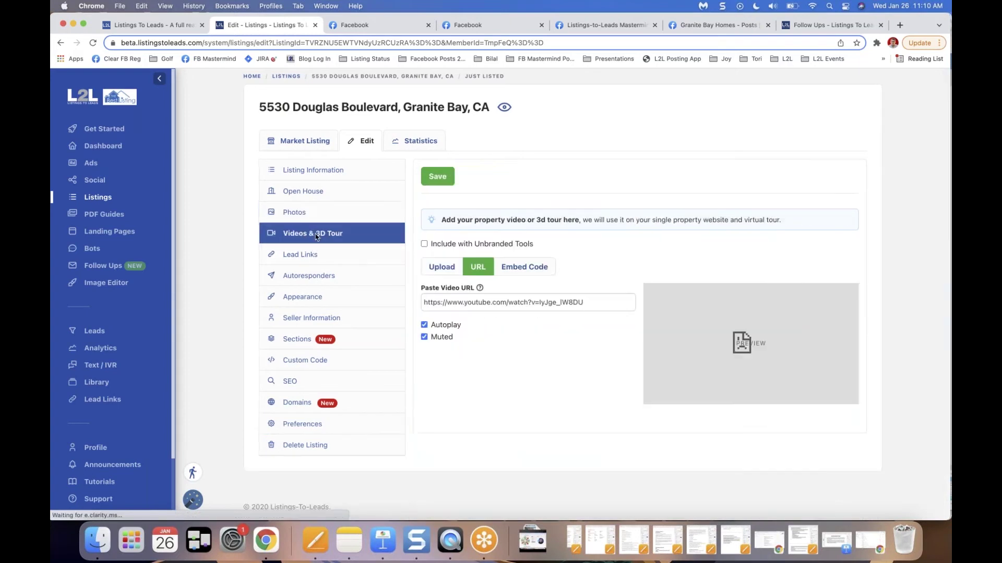
left_click(312, 321)
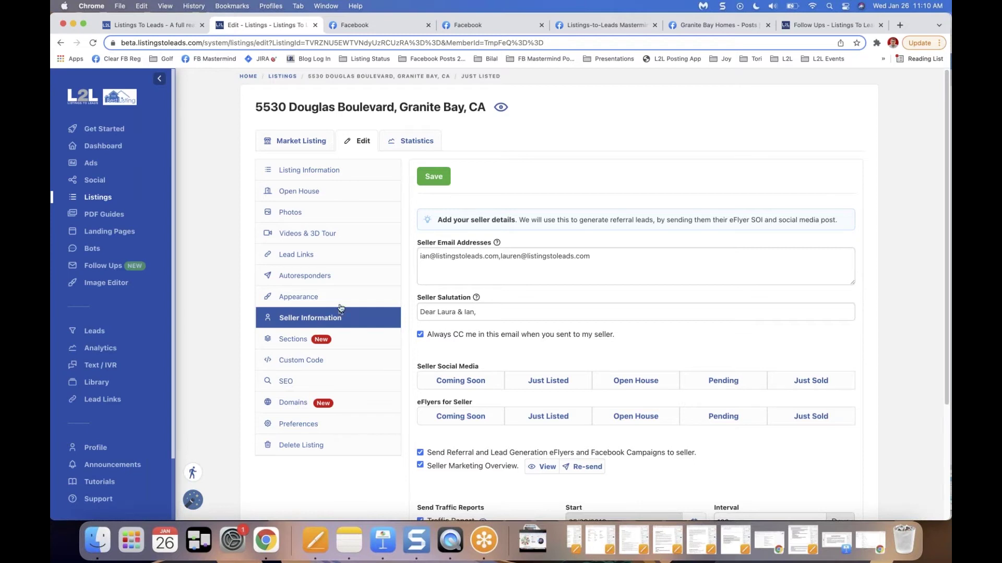
left_click_drag(608, 264, 422, 250)
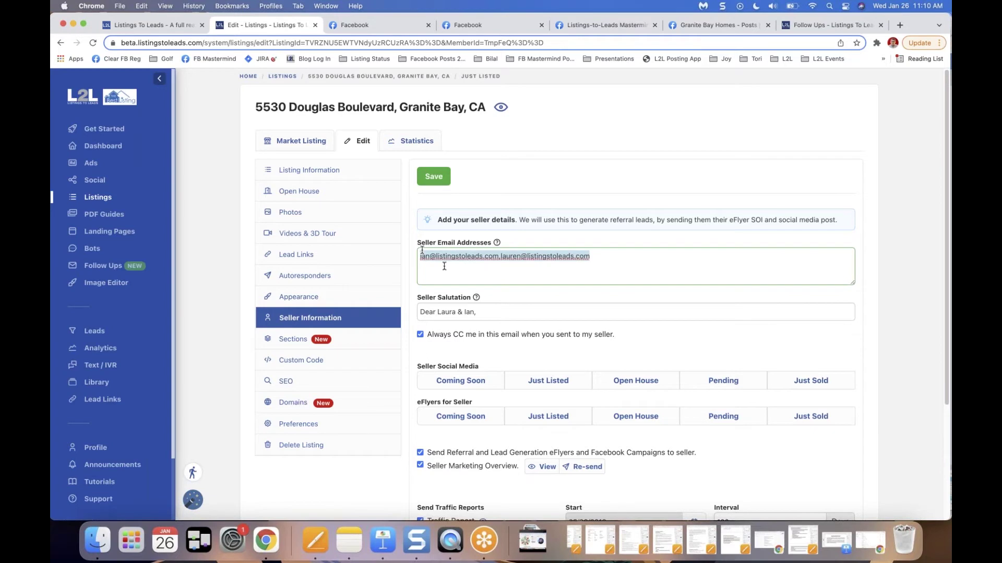
key("Tab")
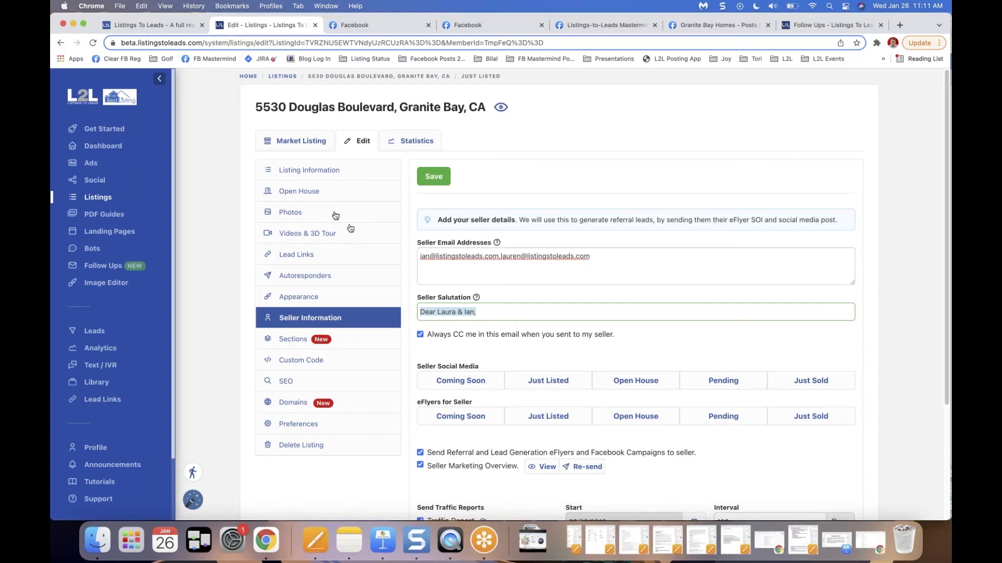
left_click(101, 203)
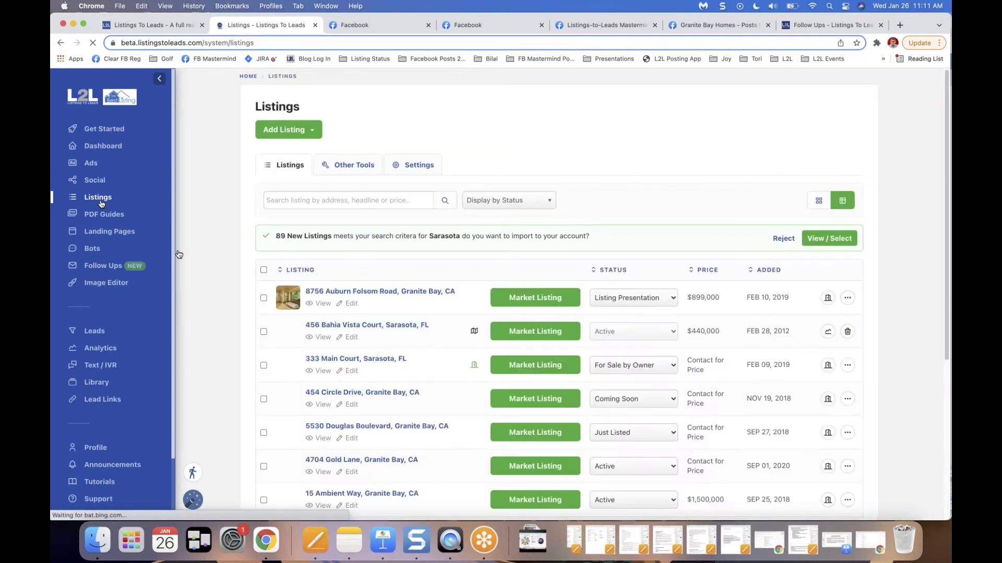
scroll(257, 394, "down", 3)
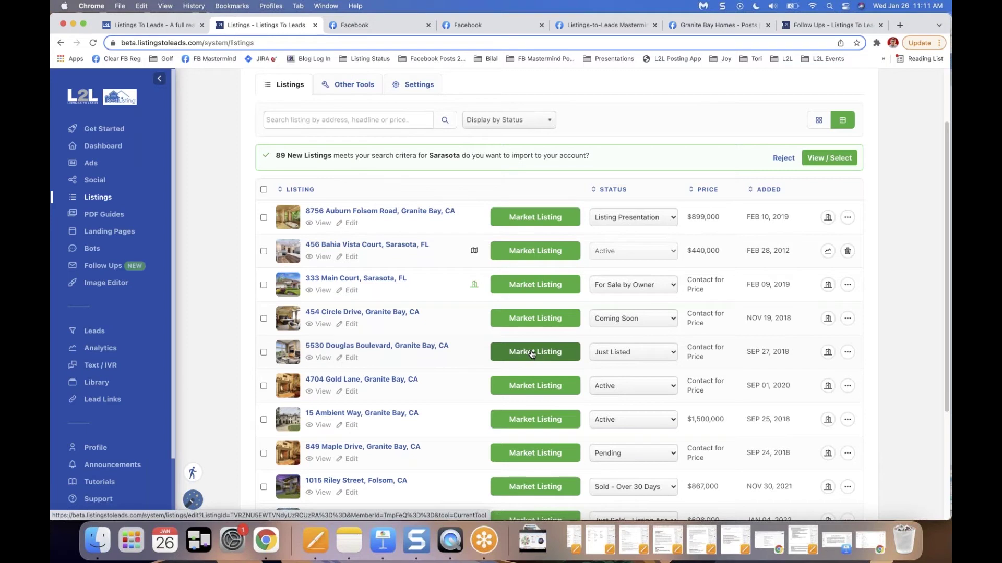
left_click(532, 354)
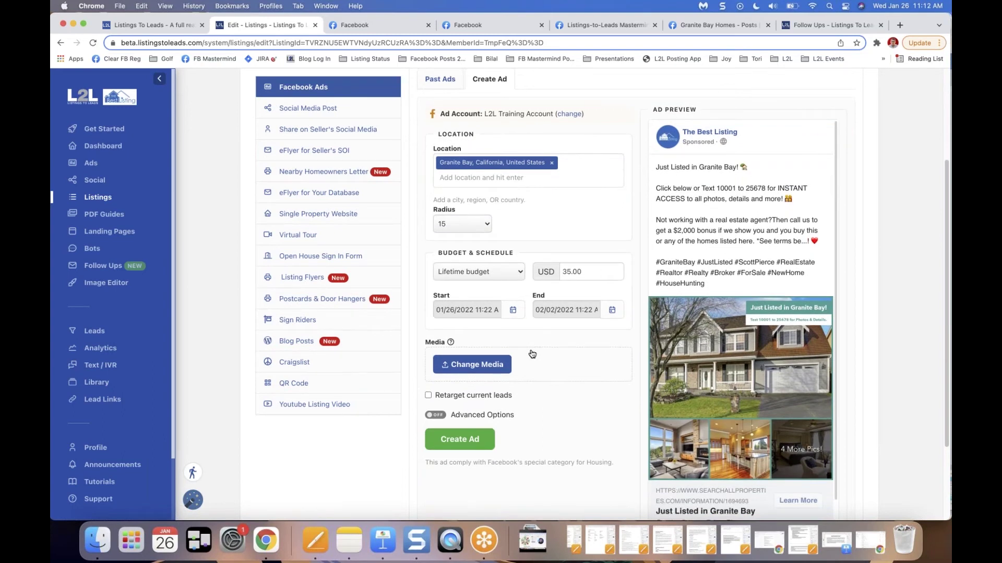
- Create a Facebook ad with location targeting, radius 15, and the budget changed from 35.00 to 55 USD
left_click(486, 174)
left_click(487, 226)
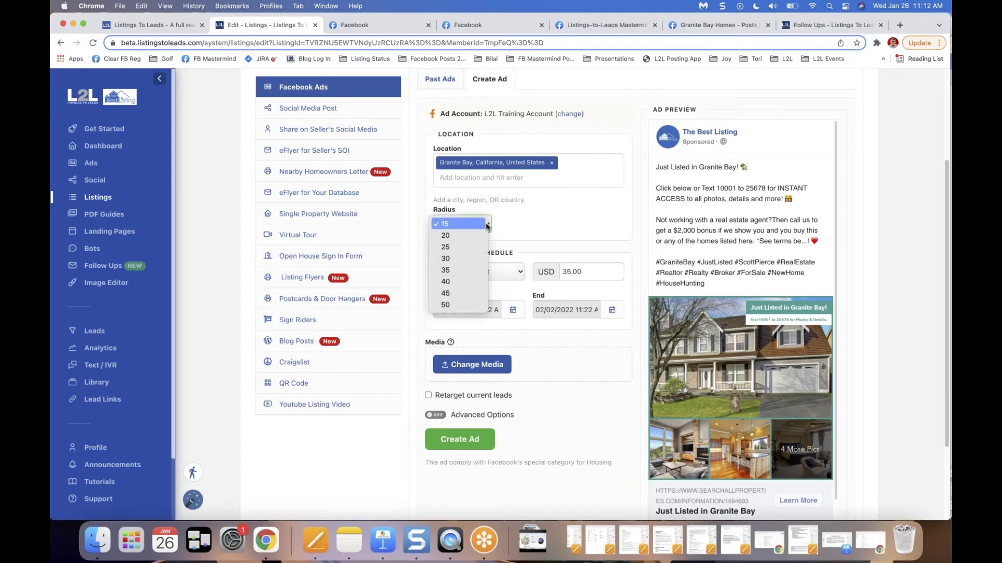
left_click(487, 226)
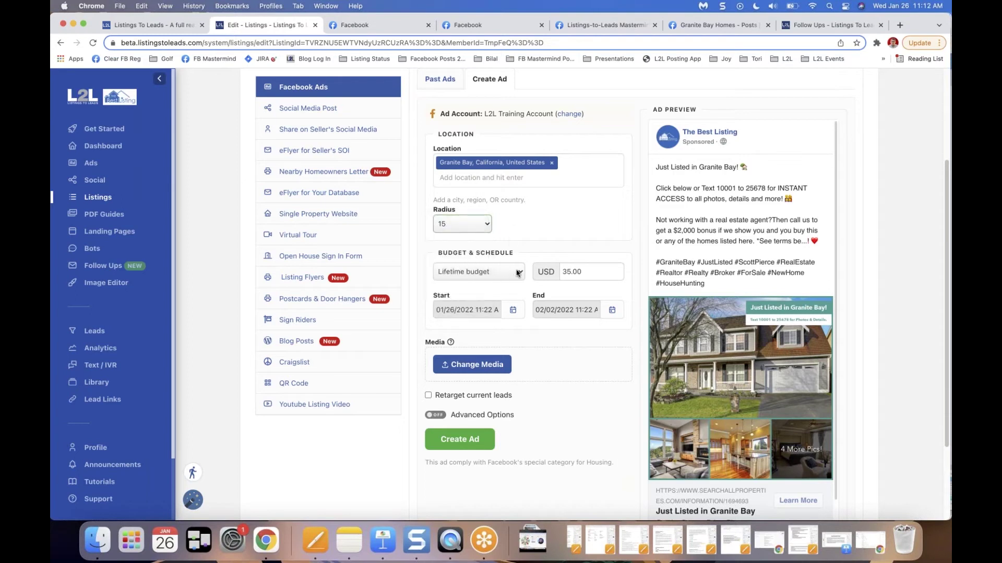
left_click(583, 274)
key("BackSpace")
key("BackSpace")
key("BackSpace")
key("BackSpace")
key("BackSpace")
type("55")
left_click(608, 331)
left_click(460, 440)
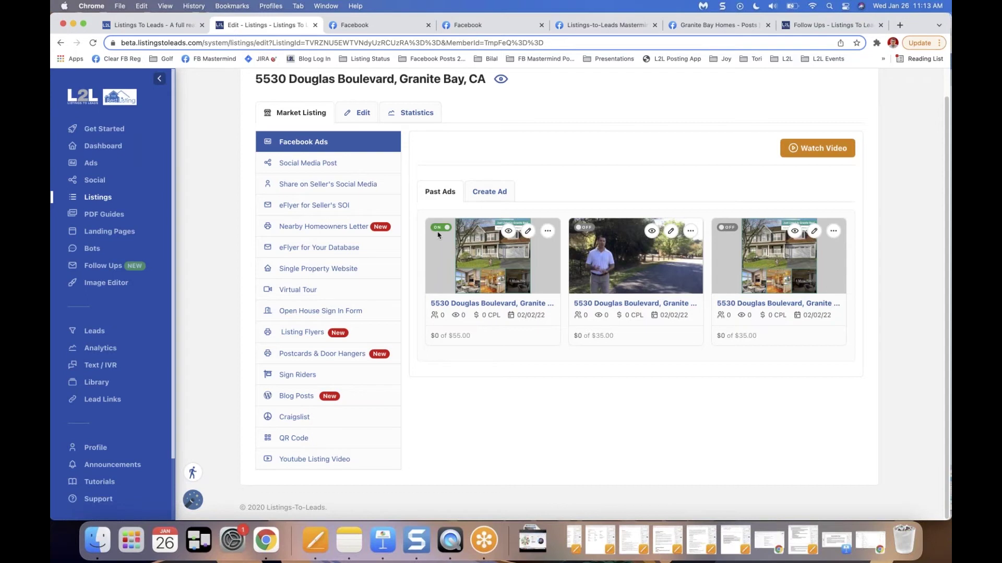
- Open the first past ad's Ad Experience Preview after closing the inactive-link tab
left_click(508, 232)
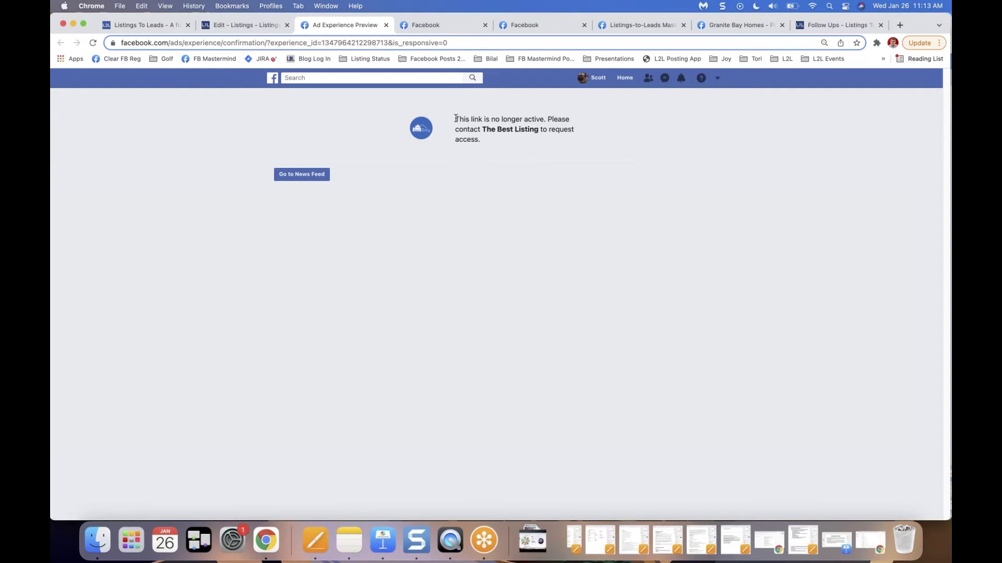
left_click_drag(456, 118, 493, 153)
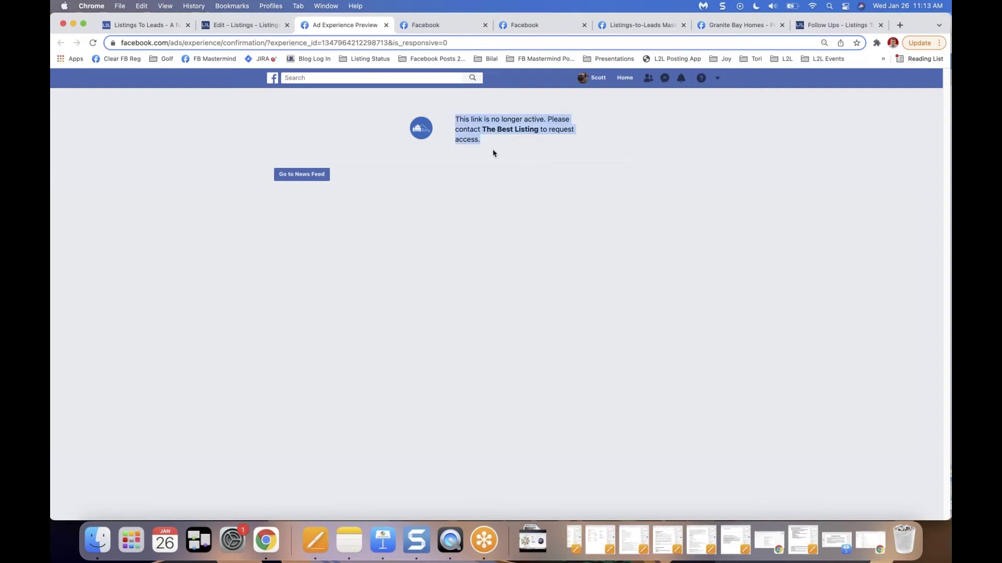
left_click(386, 27)
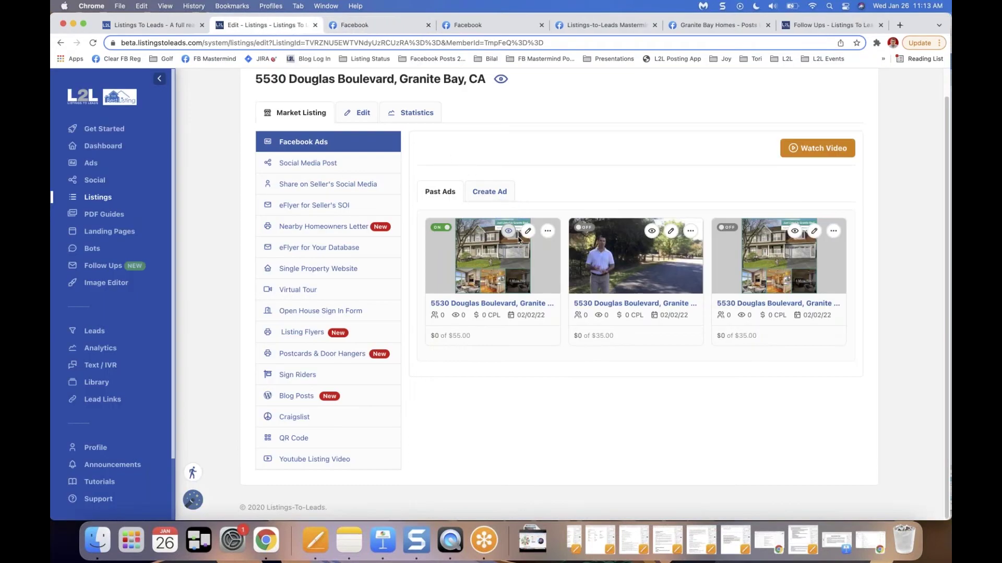
left_click(510, 233)
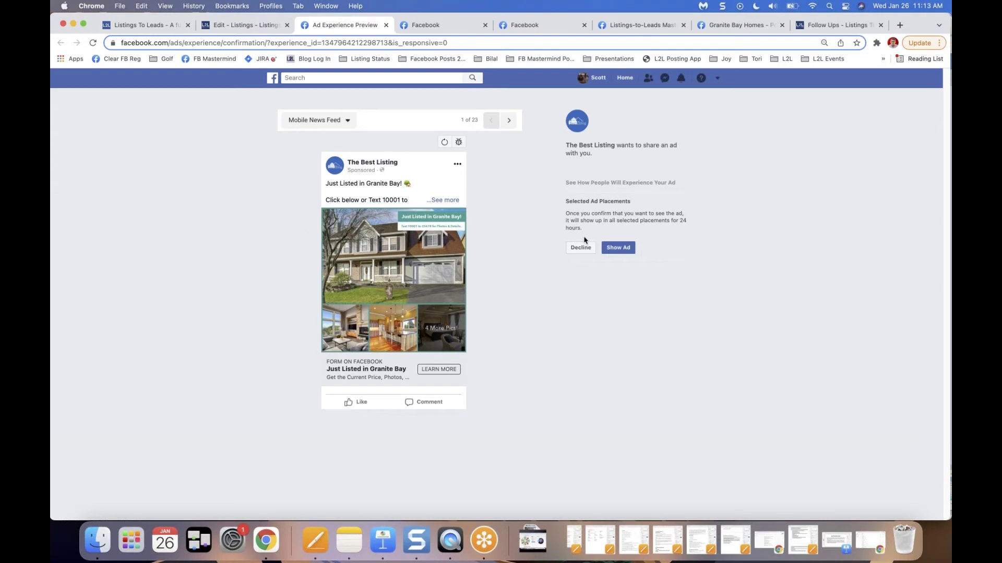
- Show the ad in the Facebook feed and open The Best Listing lead form
left_click(619, 248)
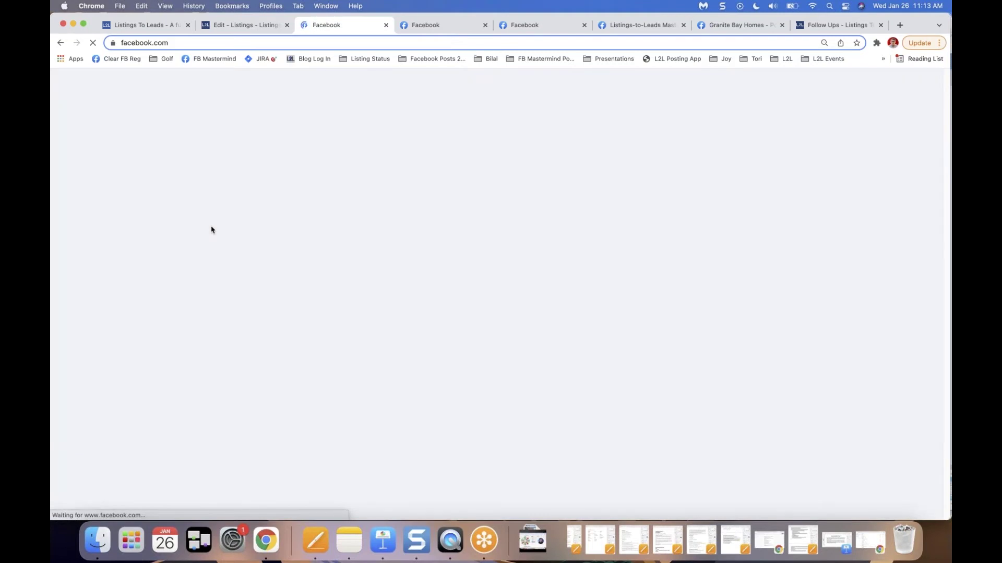
scroll(261, 272, "down", 3)
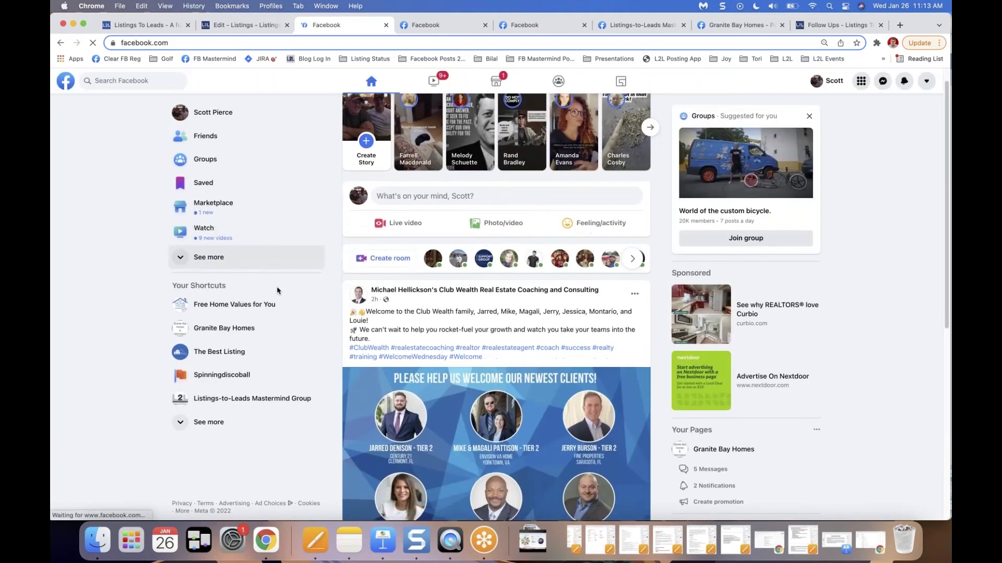
scroll(257, 276, "down", 9)
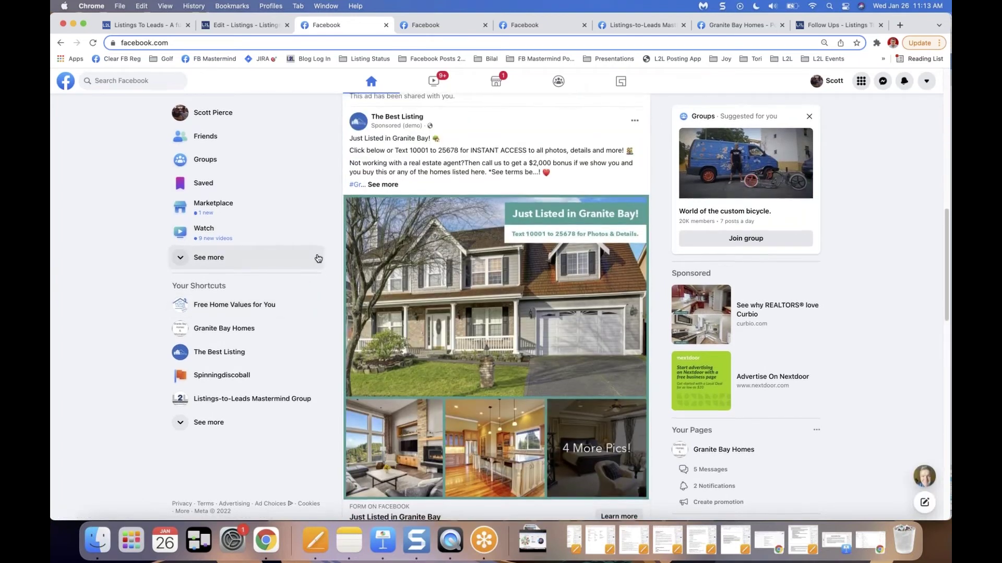
scroll(500, 317, "down", 1)
left_click(499, 317)
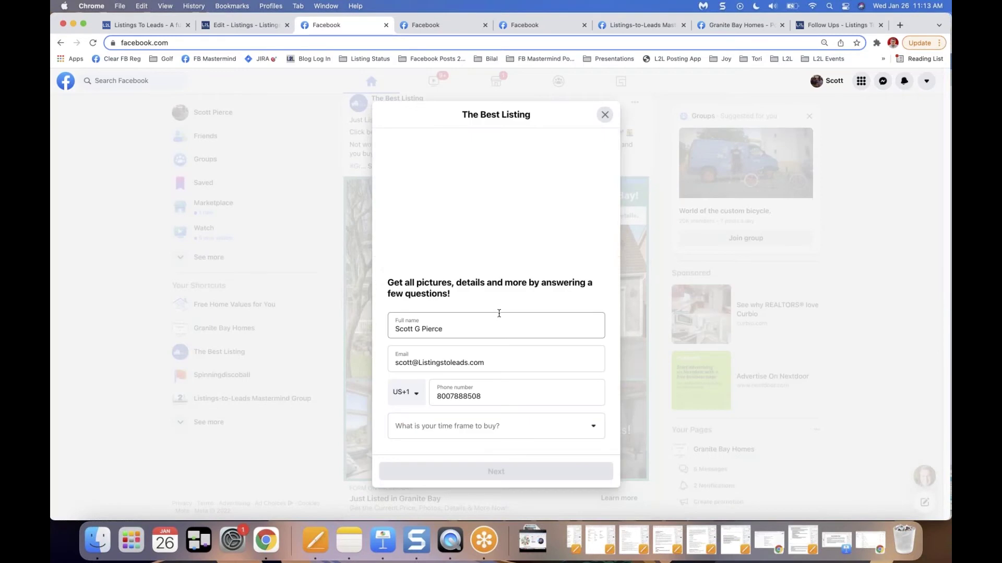
- Submit the lead form with a 3-6 months buying time frame and open the full listing
left_click(519, 360)
left_click(521, 398)
left_click(521, 431)
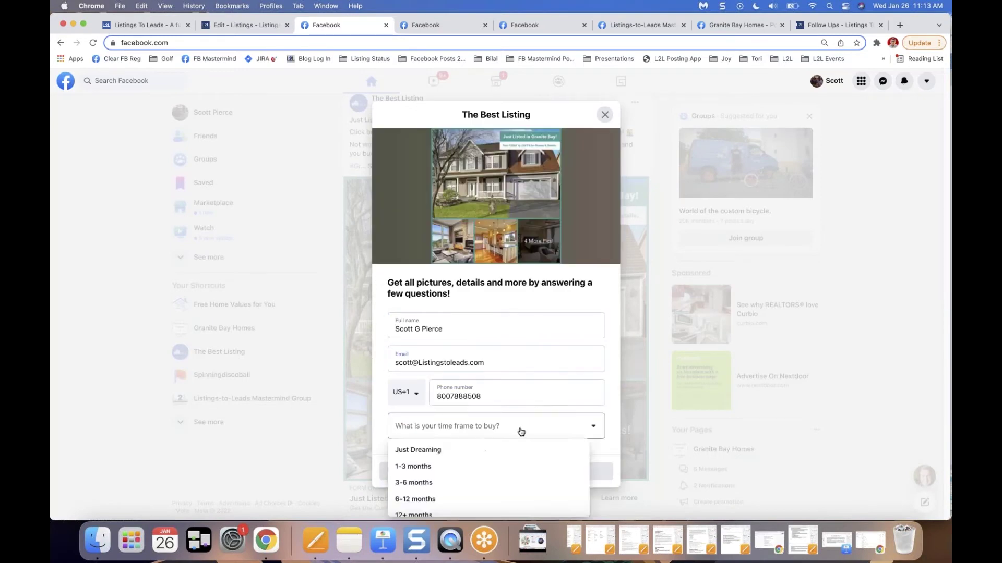
left_click(497, 484)
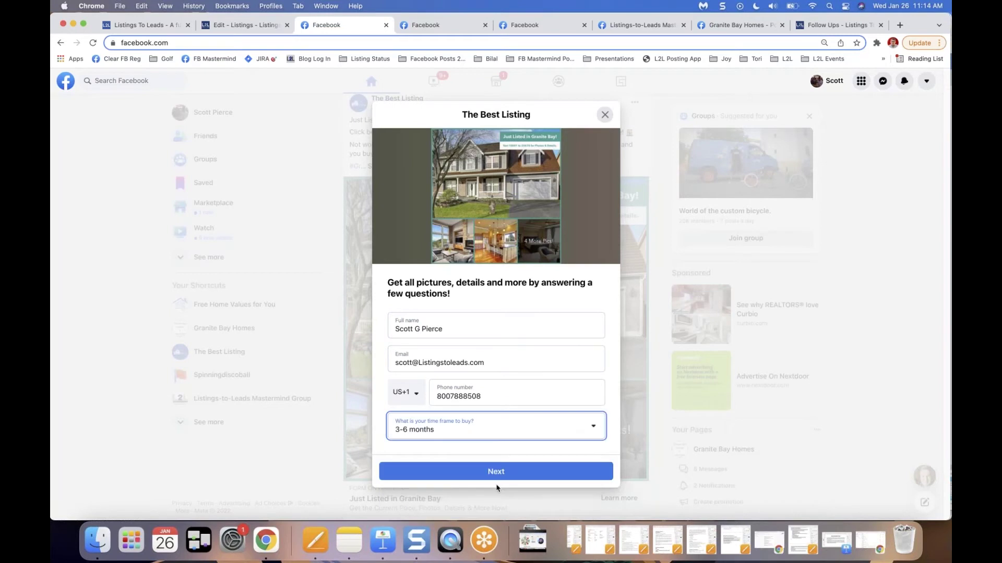
left_click(508, 472)
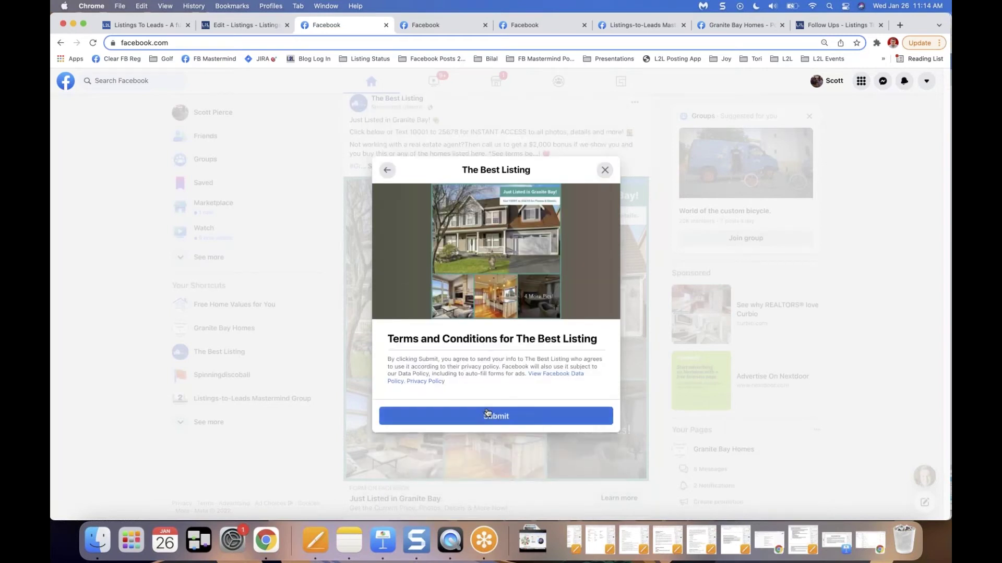
left_click(490, 416)
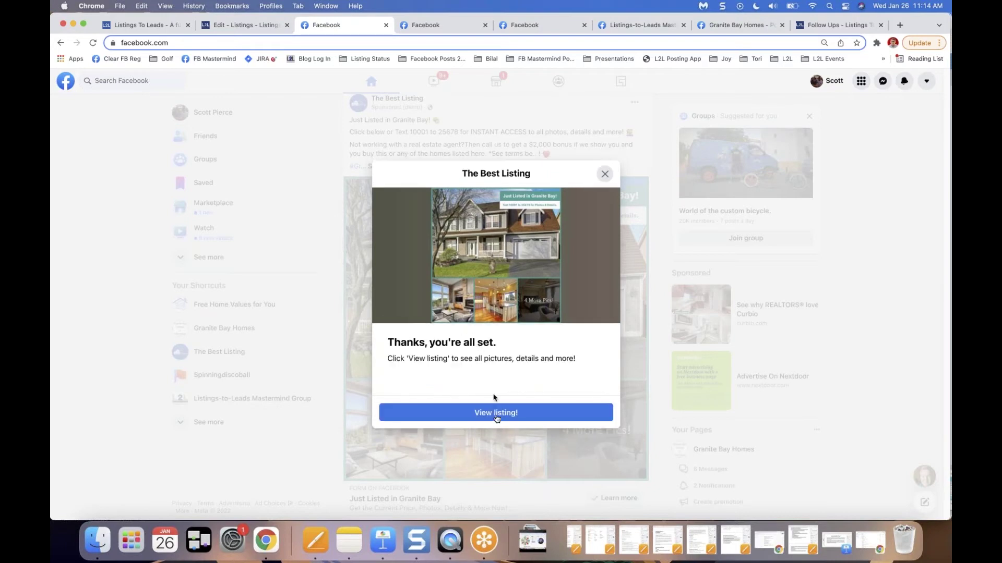
left_click(496, 415)
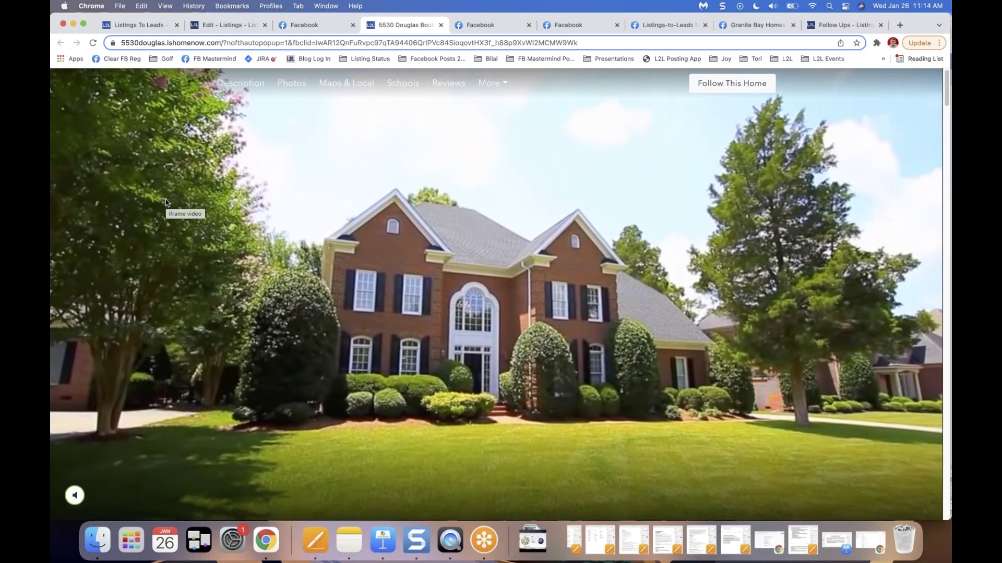
- Scroll the 5530 Douglas page past details, Schedule a Tour and home value card to the Resource Center
scroll(165, 202, "down", 5)
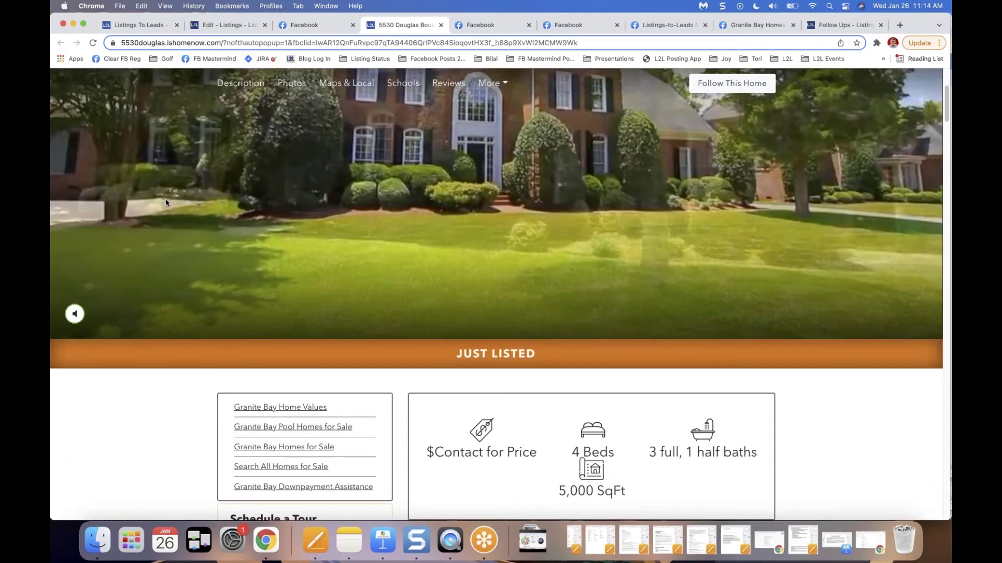
scroll(165, 202, "down", 5)
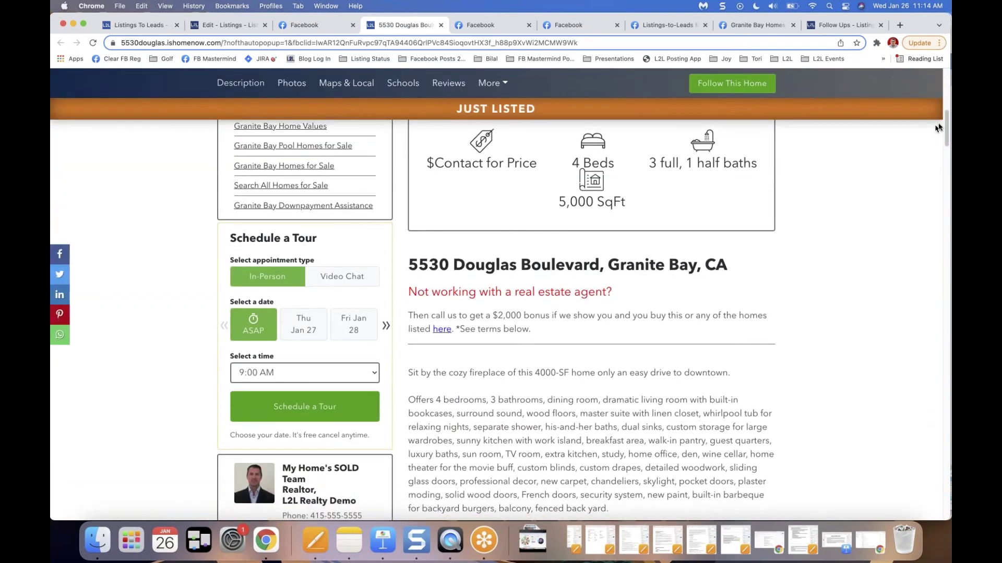
left_click_drag(946, 128, 947, 177)
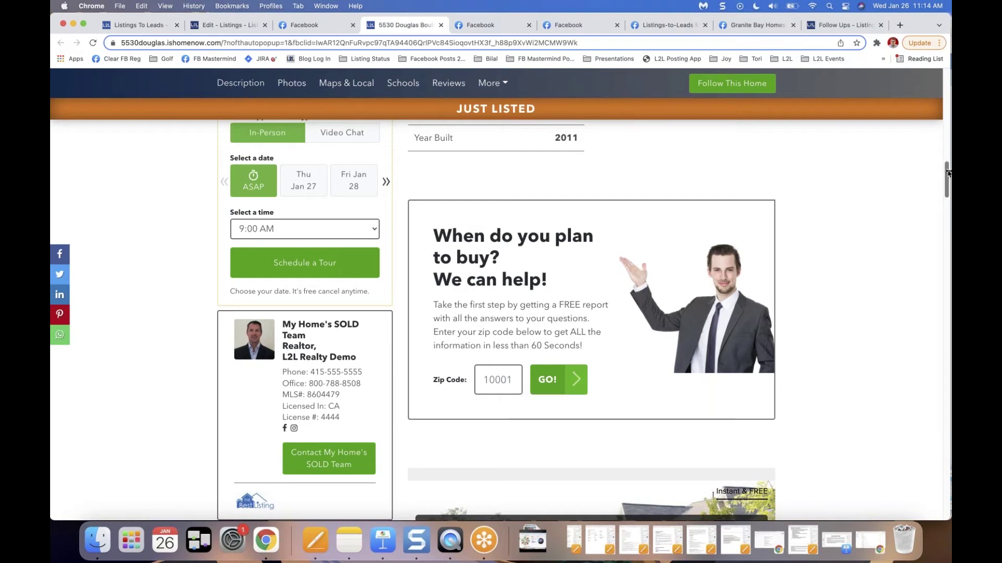
left_click_drag(948, 175, 947, 197)
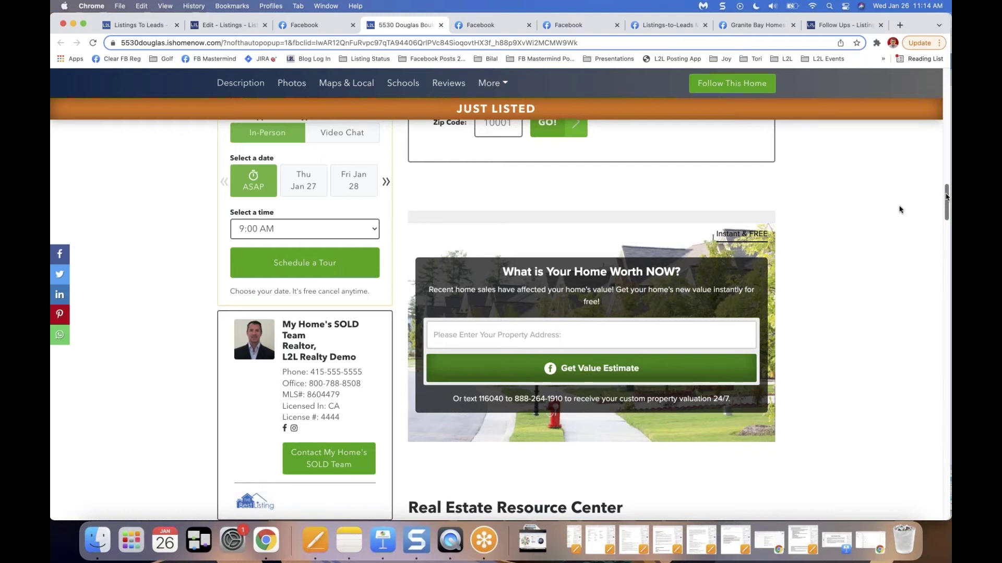
scroll(666, 298, "down", 2)
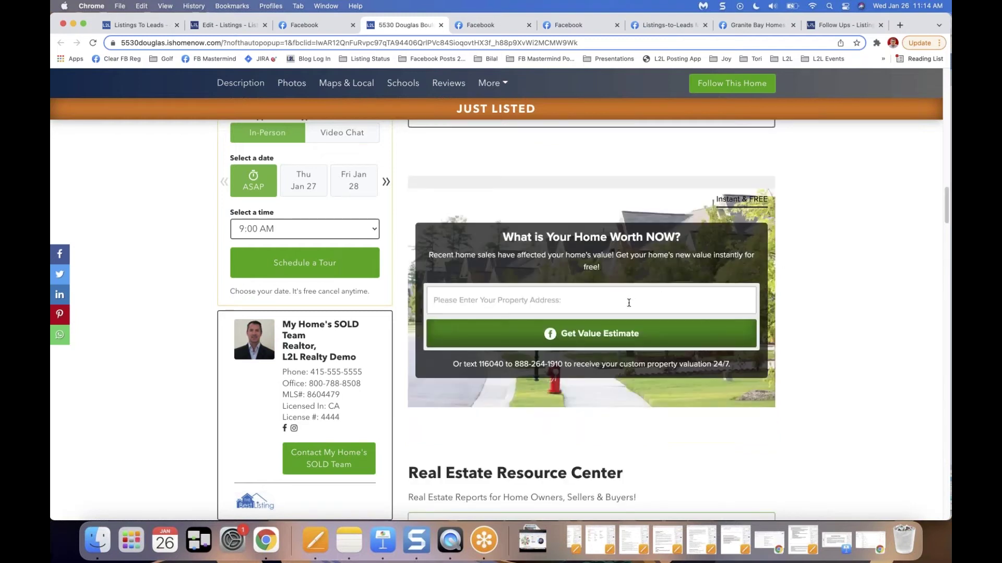
left_click_drag(945, 205, 945, 228)
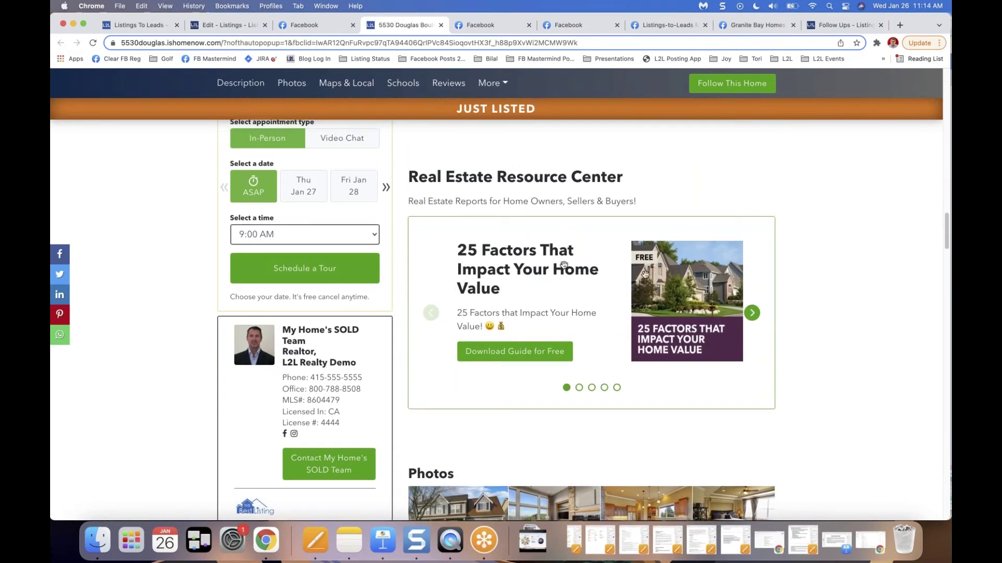
- Advance the resource carousel to the 12 Mistakes guide and open its free download request form
left_click(752, 313)
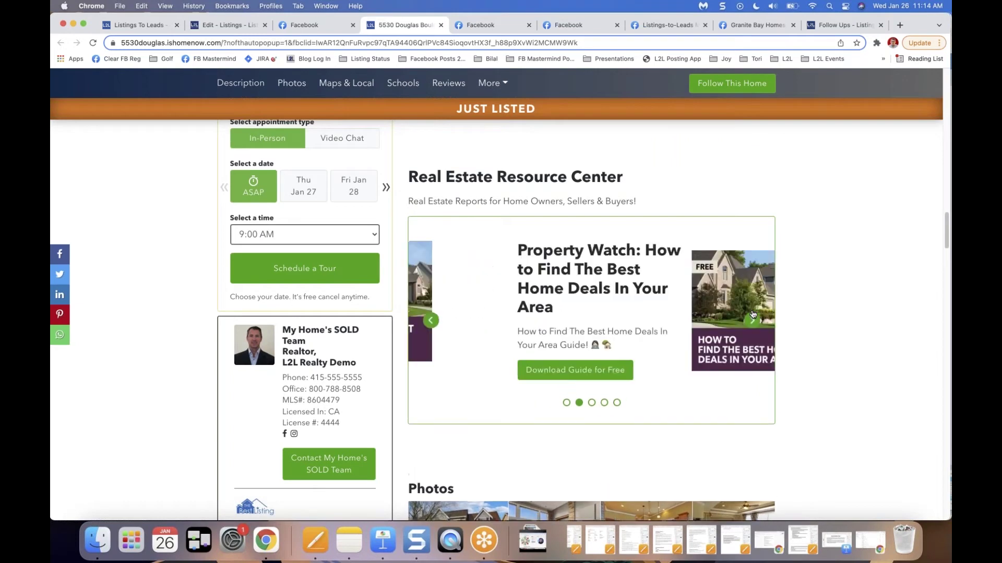
left_click(752, 313)
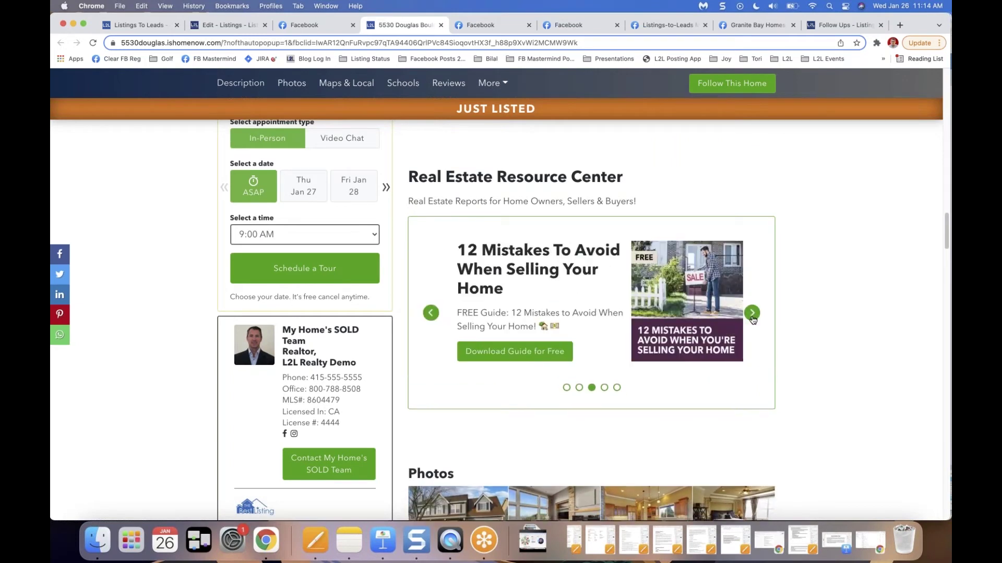
left_click(524, 357)
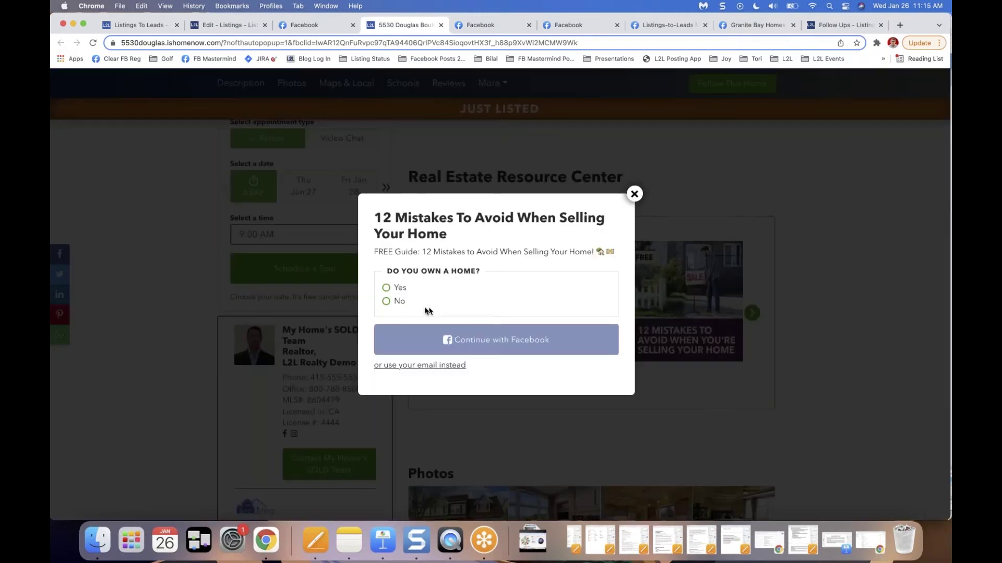
left_click(634, 193)
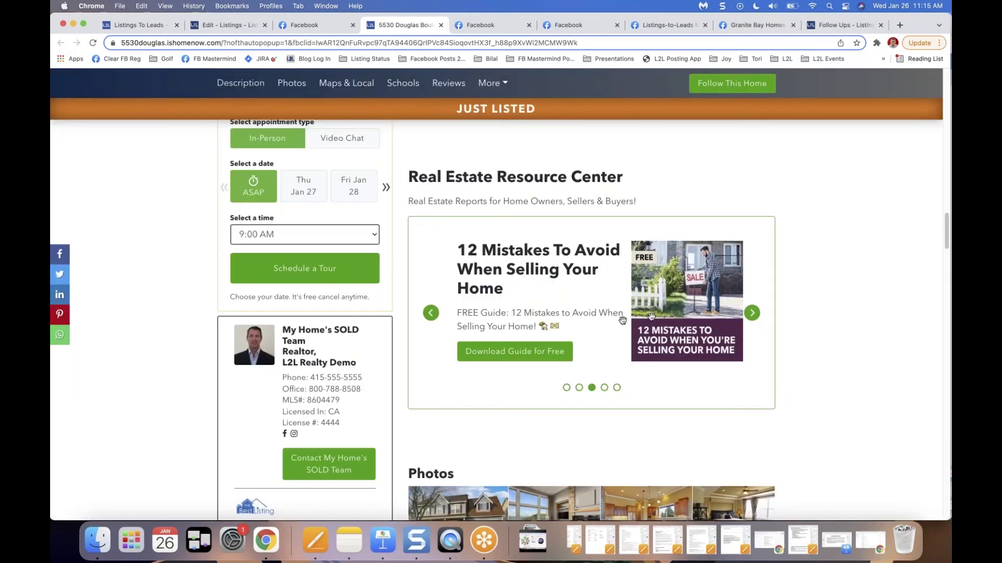
left_click(525, 355)
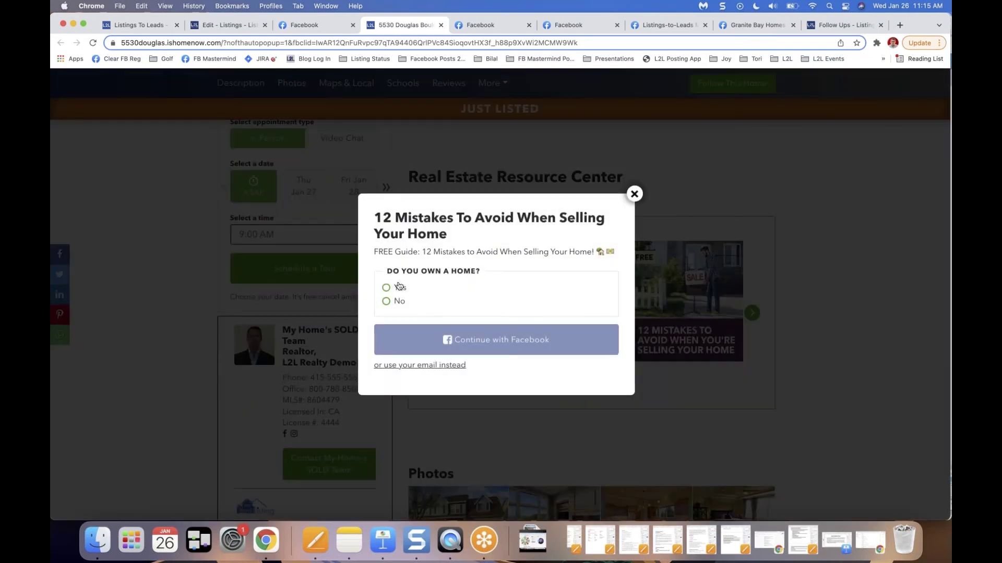
- Answer Yes to owning a home and to selling before buying, then continue with Facebook
left_click_drag(400, 271, 435, 271)
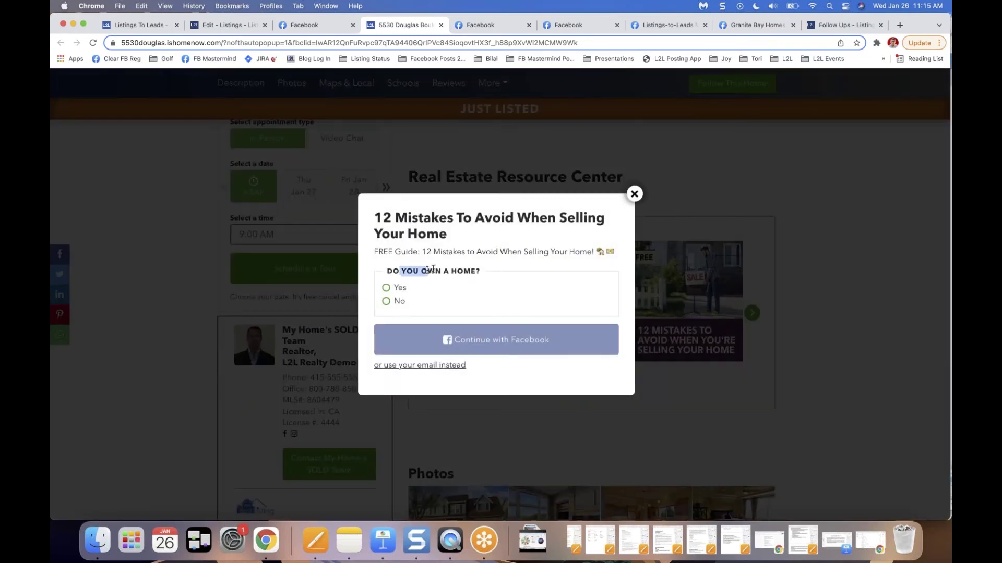
left_click(386, 288)
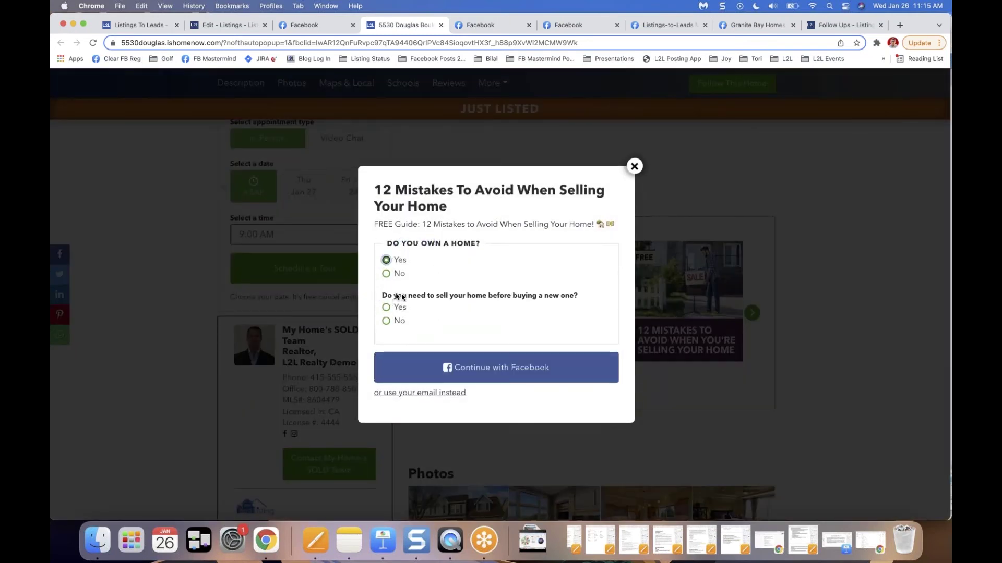
left_click(386, 308)
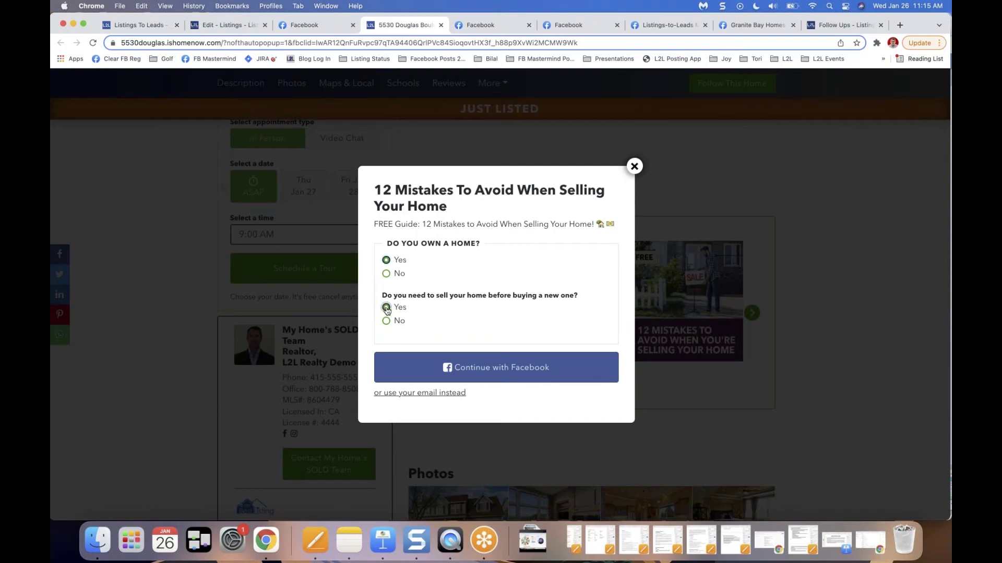
left_click(479, 368)
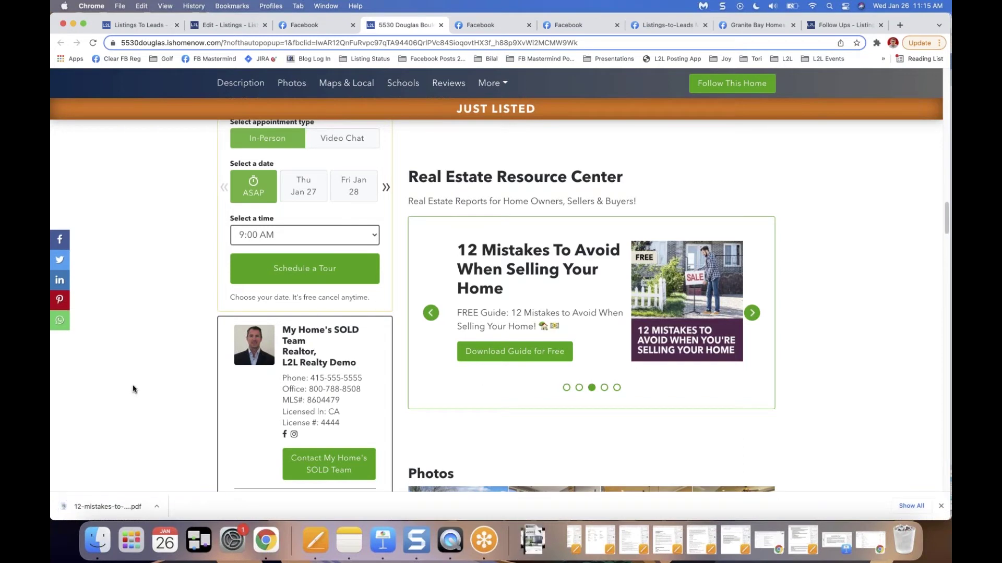
- Open the downloaded 12 Mistakes PDF, scroll through its pages, and close its tab
left_click(116, 508)
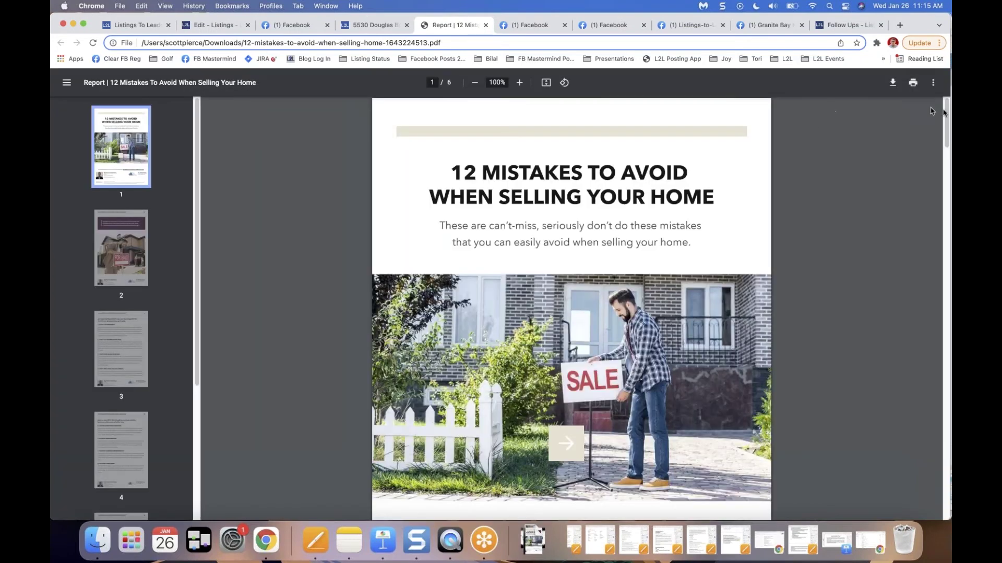
left_click_drag(945, 115, 942, 301)
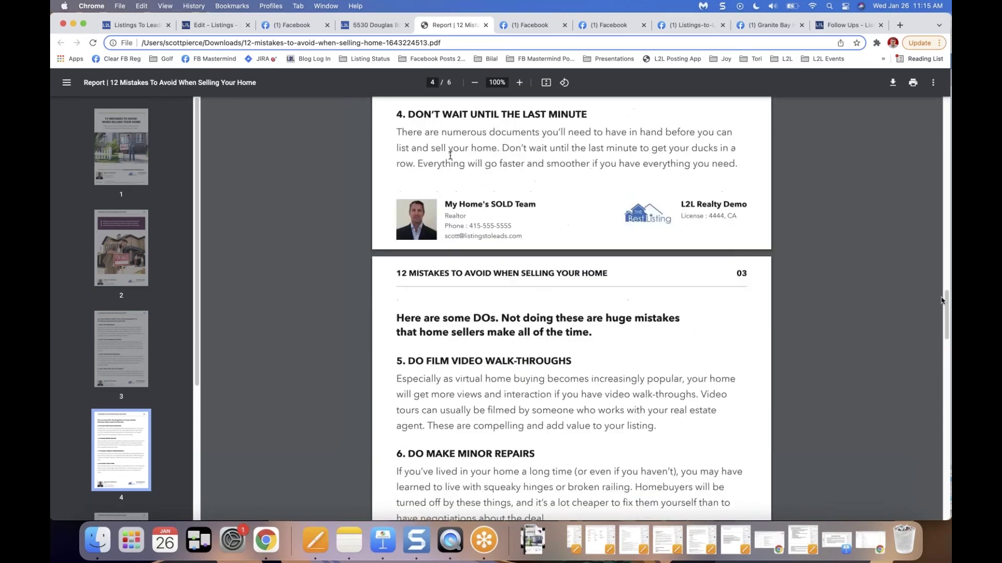
left_click(485, 26)
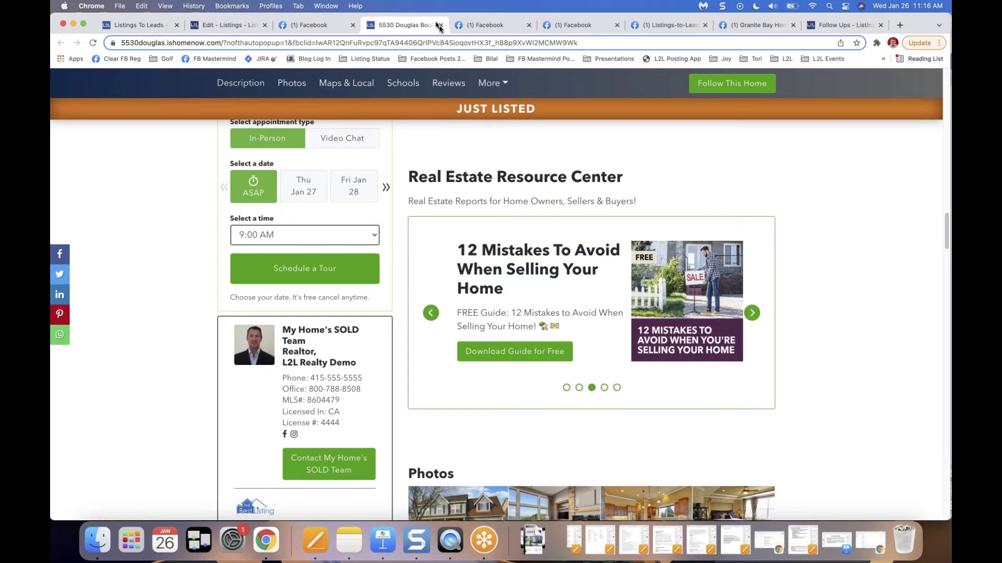
- Close the listing website and lead form, returning to the Listings to Leads Facebook Ads past ads
key("super+w")
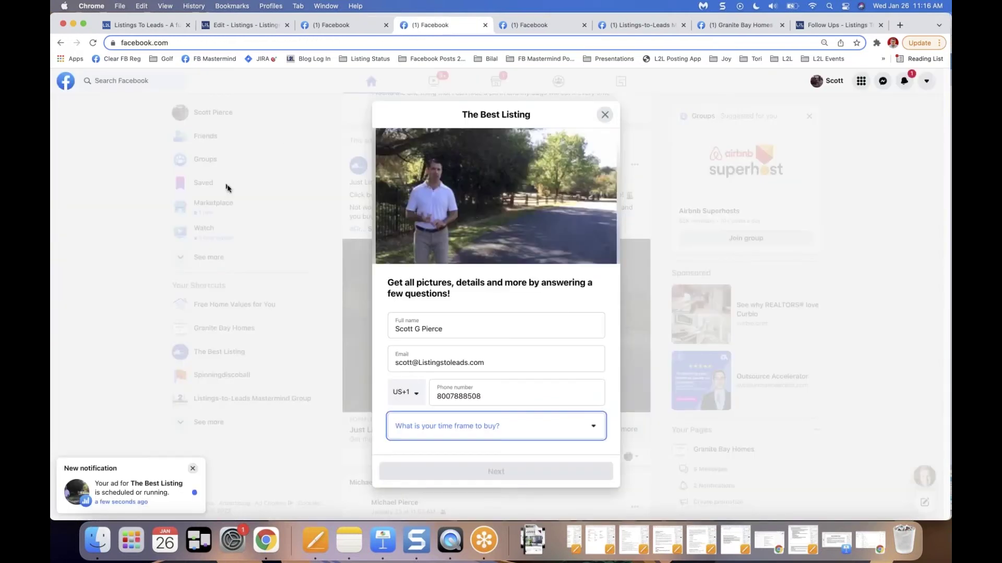
left_click(605, 115)
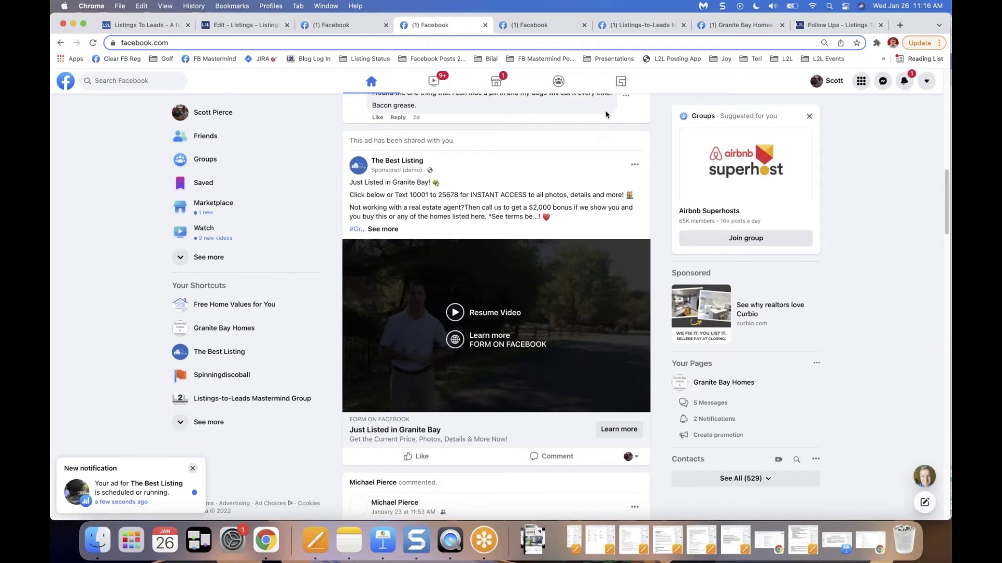
left_click(336, 30)
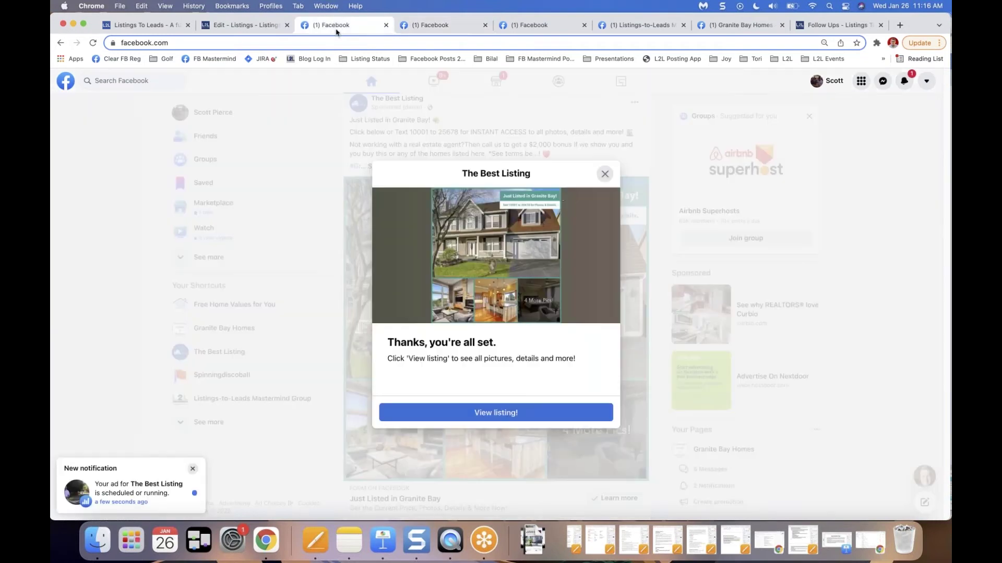
left_click(245, 25)
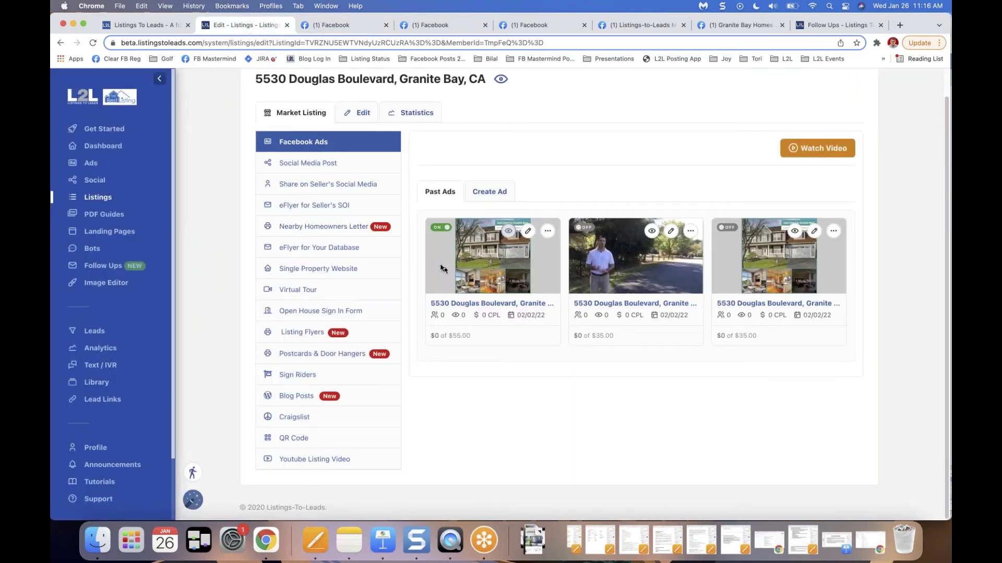
left_click(489, 192)
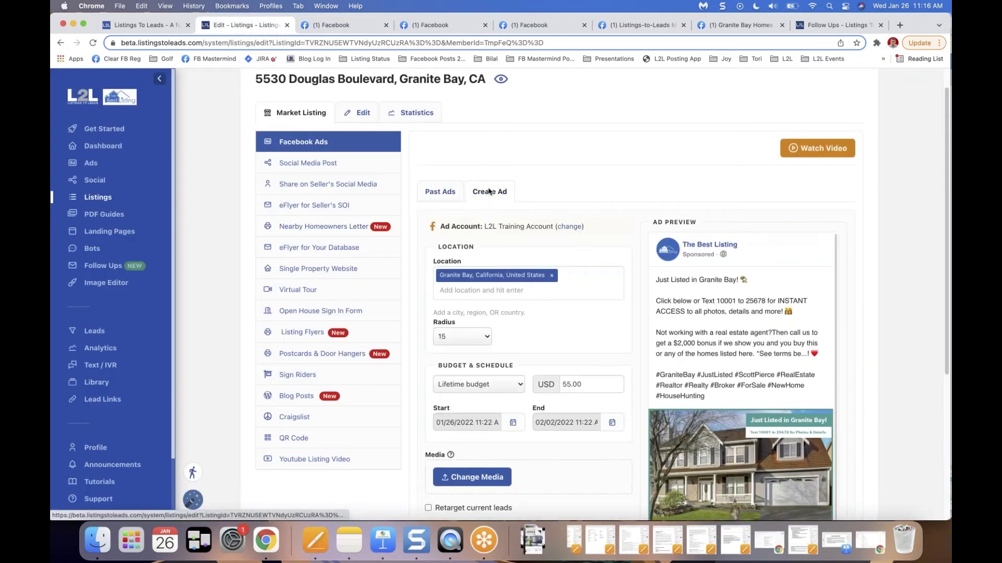
scroll(522, 166, "down", 1)
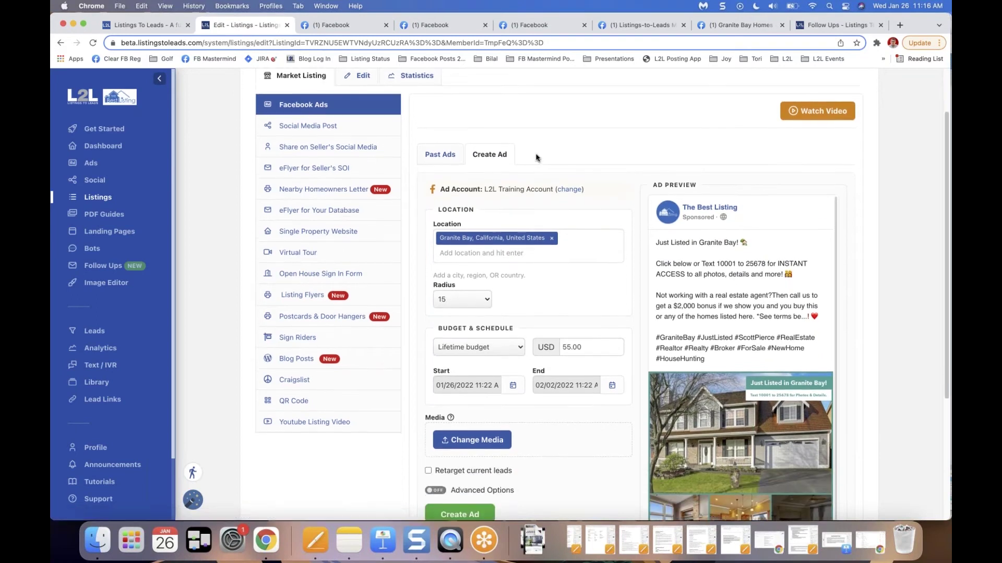
scroll(536, 158, "down", 1)
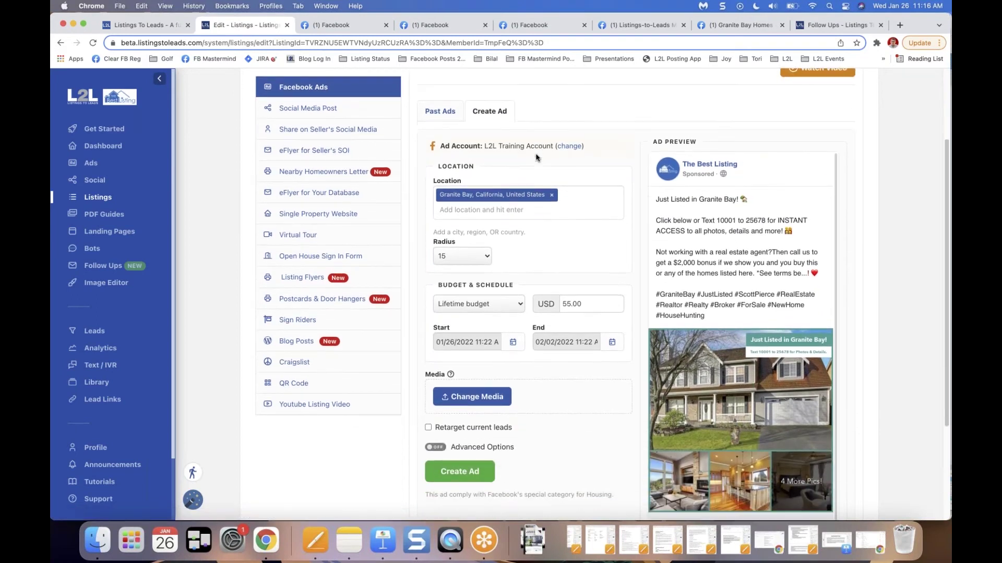
scroll(521, 157, "down", 1)
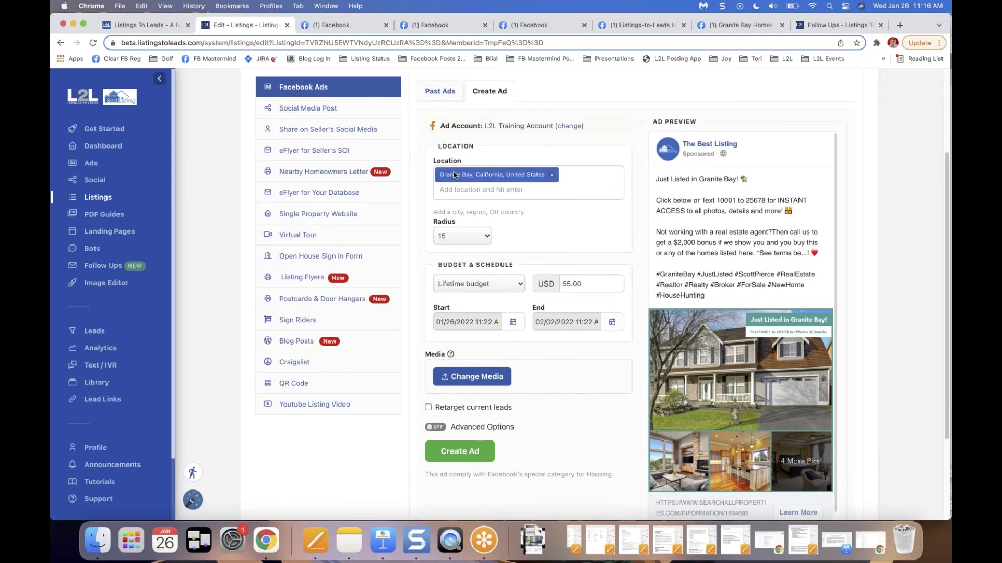
scroll(464, 273, "down", 1)
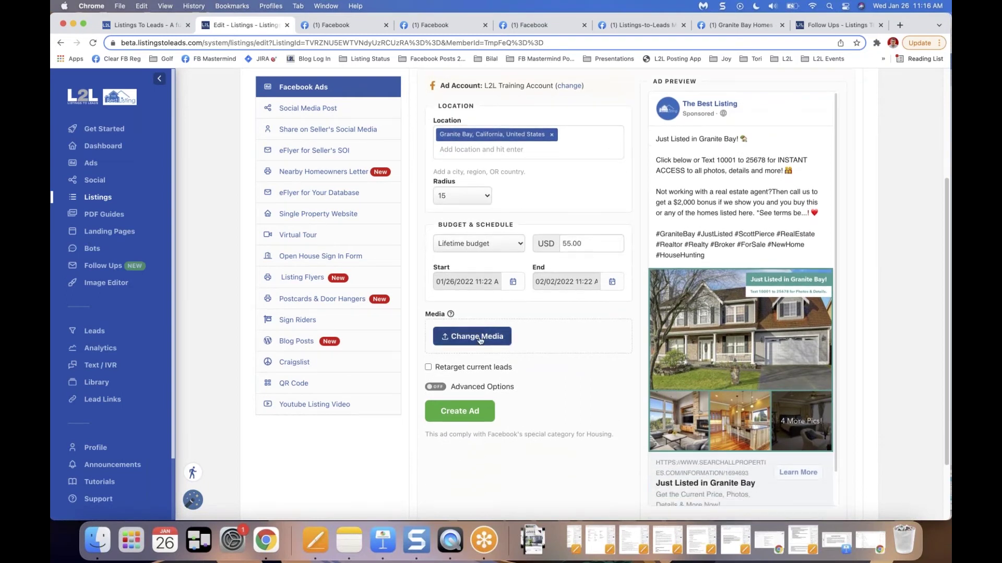
left_click(480, 339)
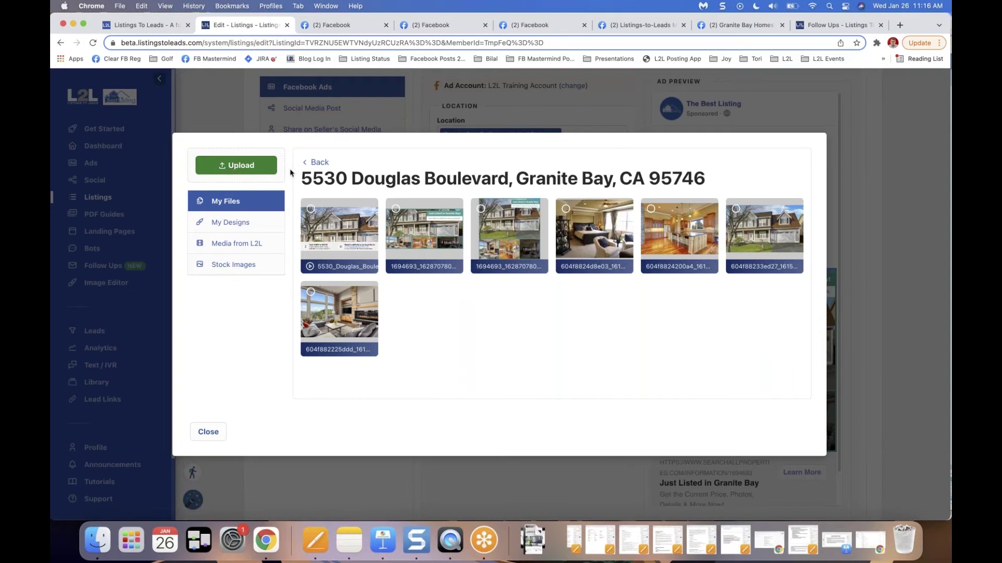
- Insert the Granite Bay Home video, found under the Videos filter, as the ad's media
left_click(321, 163)
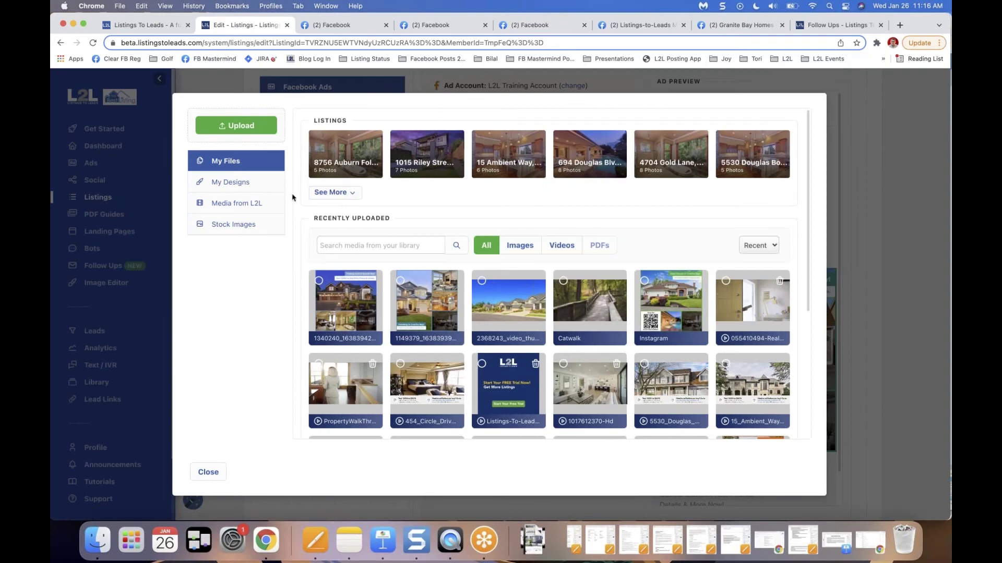
left_click(560, 245)
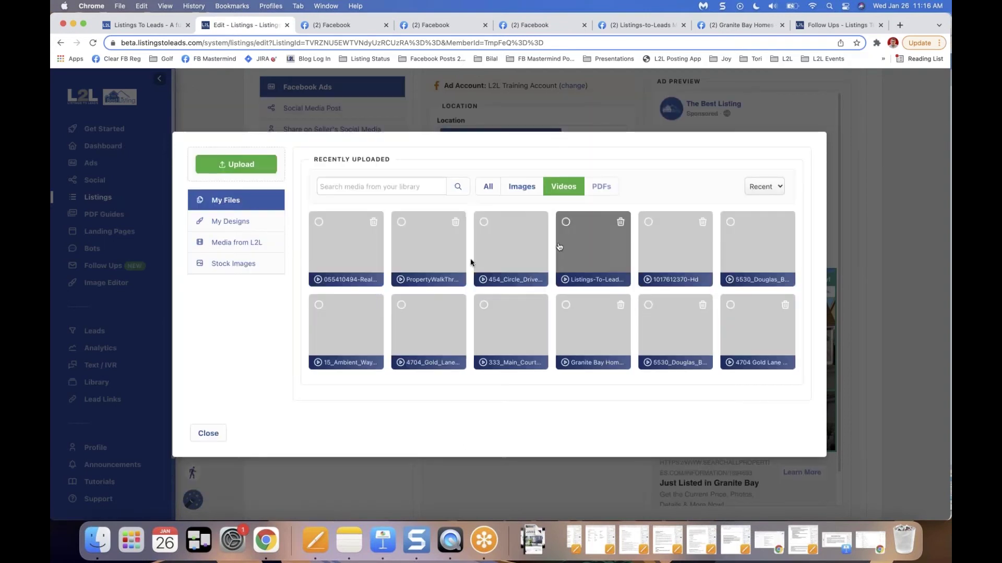
left_click(587, 320)
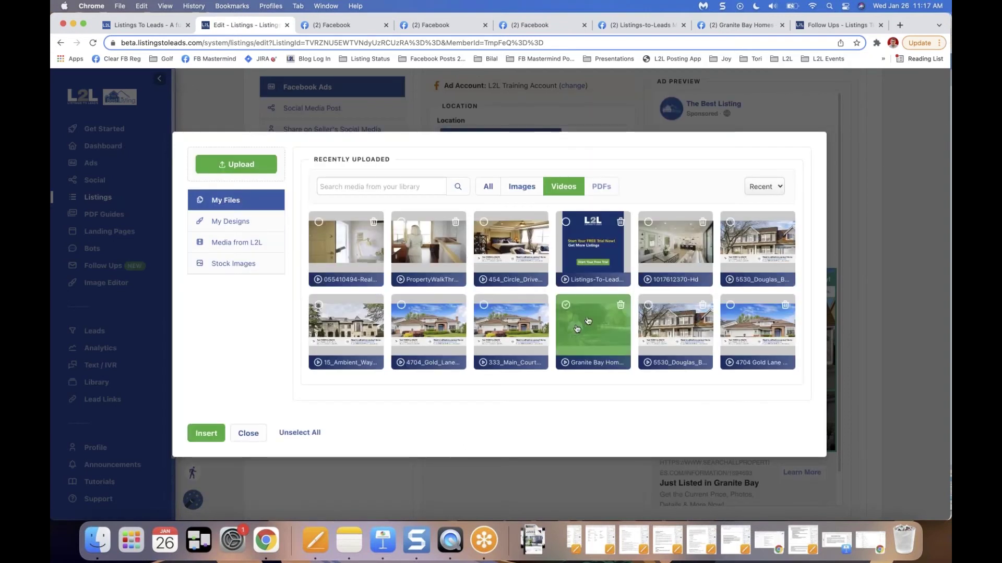
left_click(206, 434)
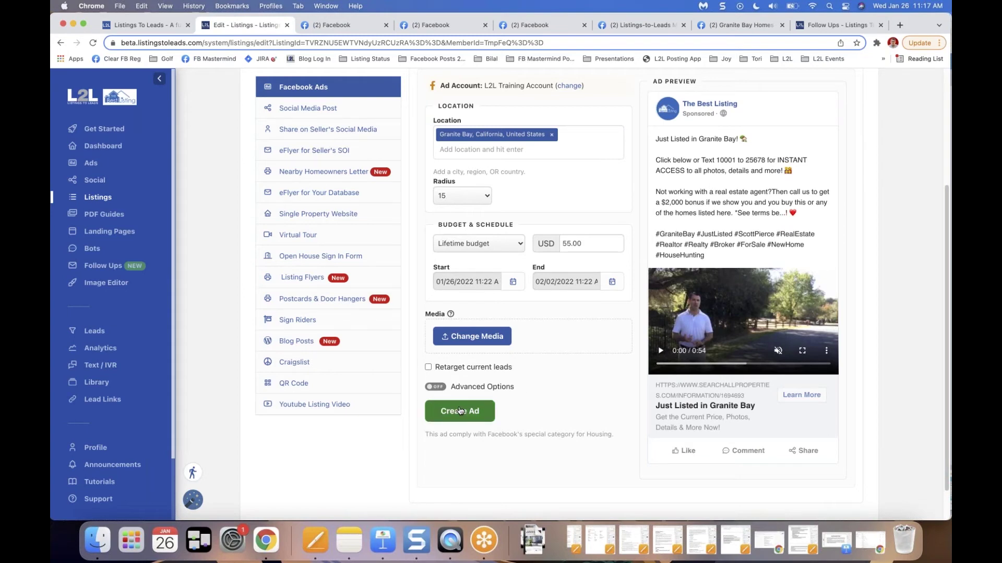
left_click(428, 368)
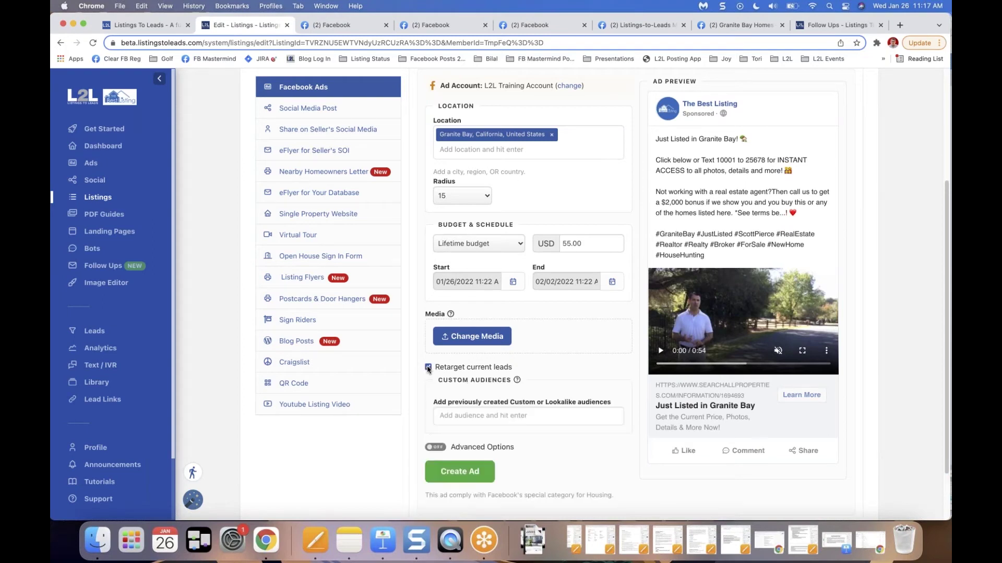
left_click(495, 415)
type("buyer")
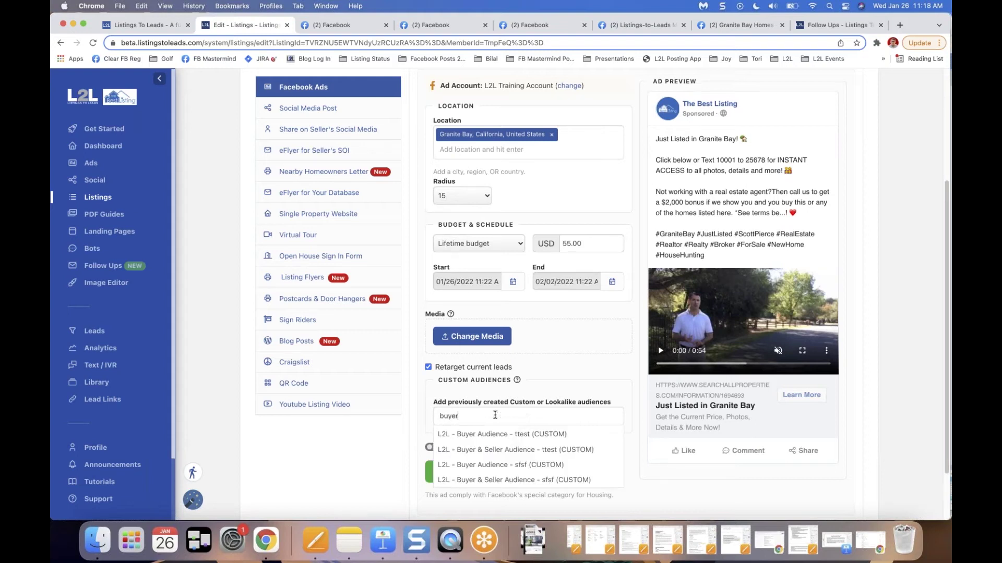
left_click(501, 435)
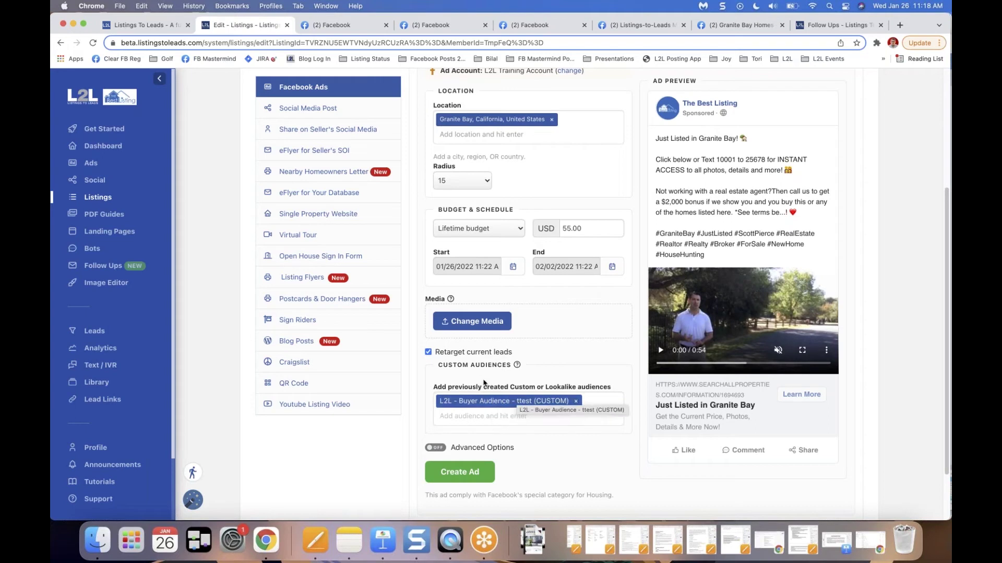
left_click(427, 352)
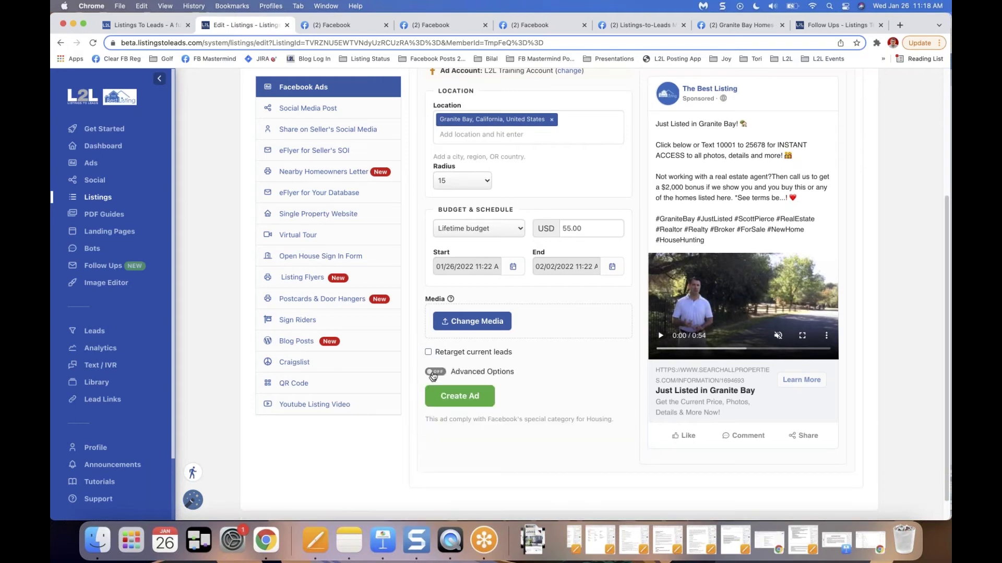
- Turn on the ad's Advanced Options
left_click(432, 372)
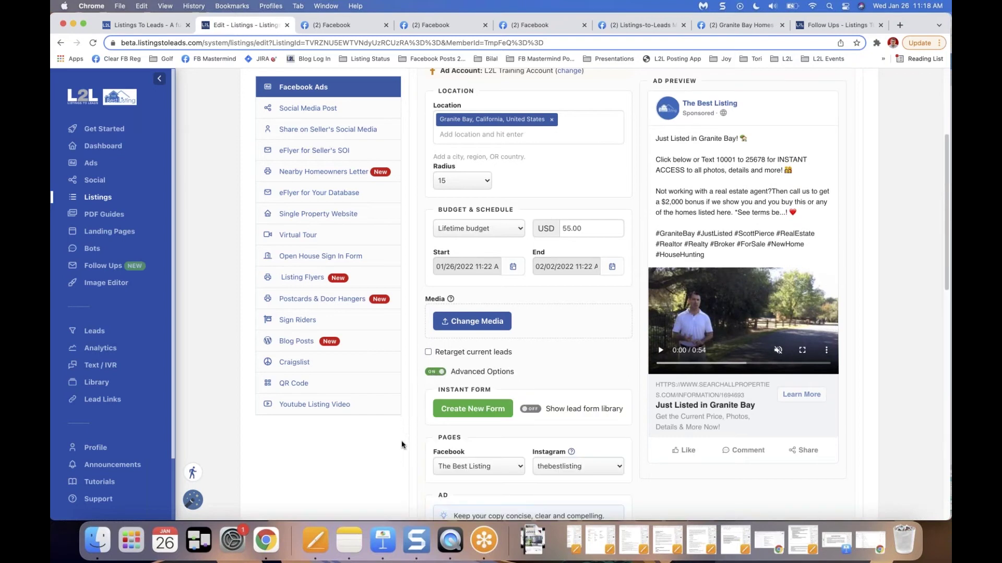
scroll(404, 428, "down", 2)
scroll(367, 408, "down", 10)
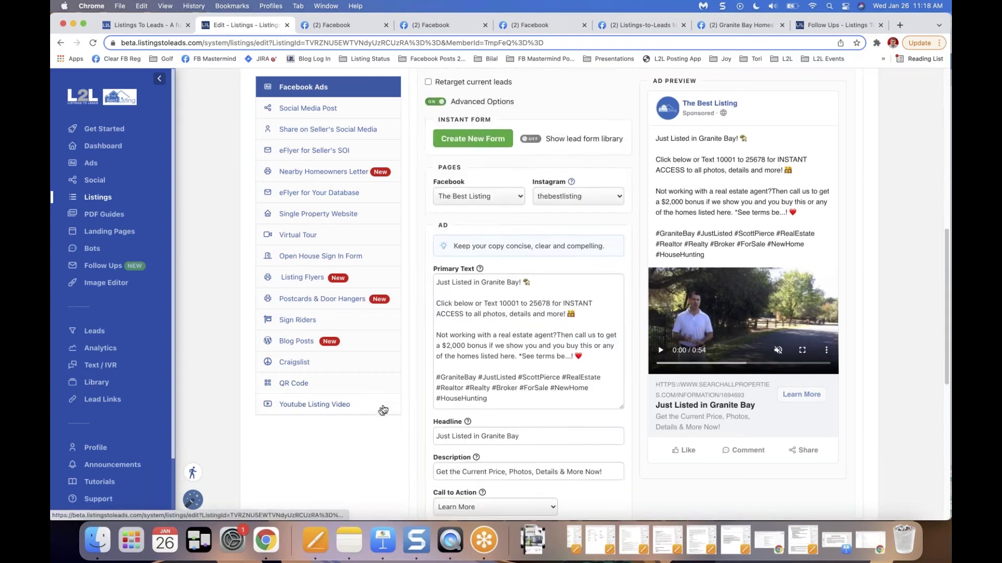
- Replace the agent-bonus paragraph in Primary Text with 'Beautiful home this. will not last!'
left_click(436, 261)
key("shift+Down")
key("shift+Down")
key("shift+End")
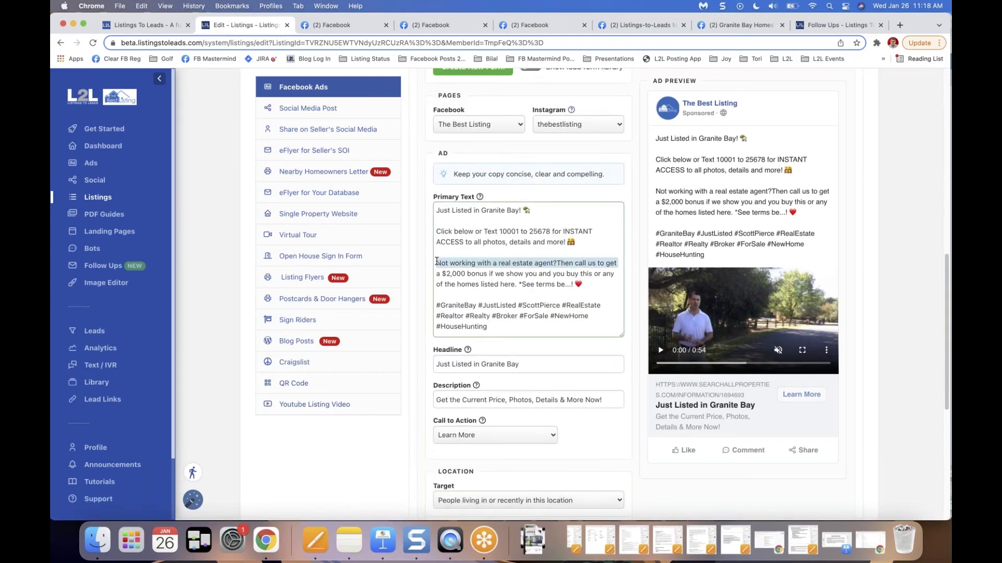
key("BackSpace")
type("B")
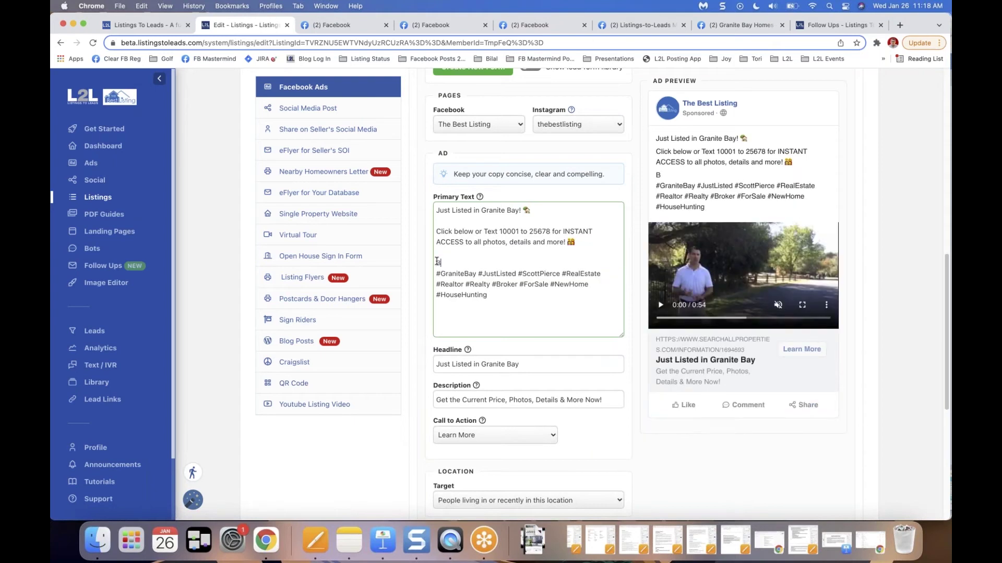
type("eautiful home this. will not last!")
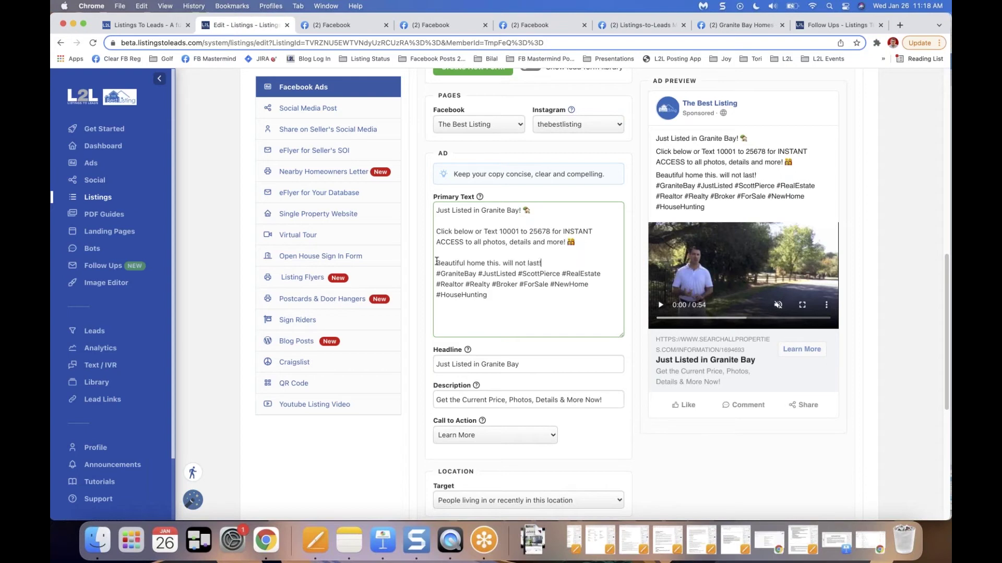
key("Return")
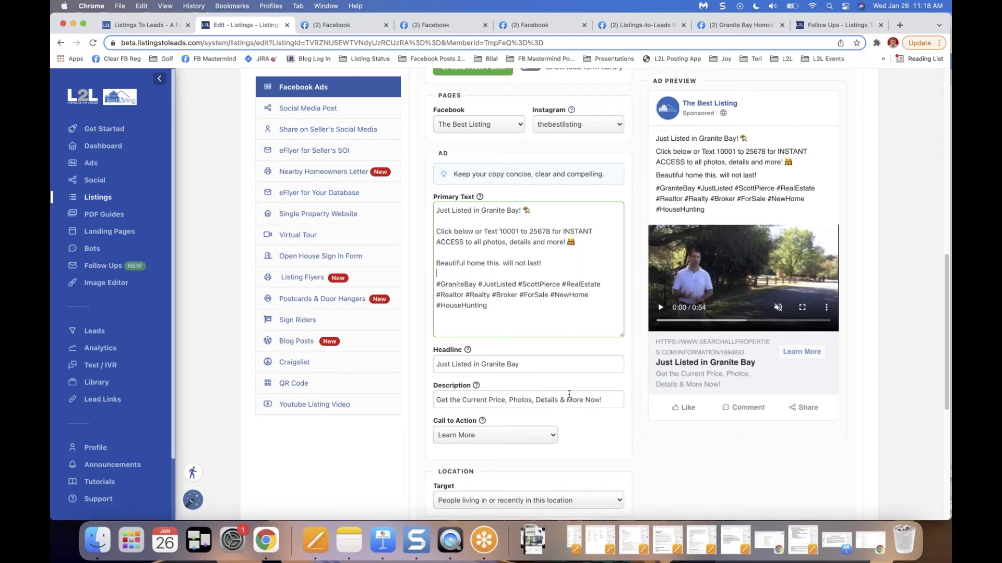
- Create the $55.00 video ad with no Pixel Code selected
left_click(598, 441)
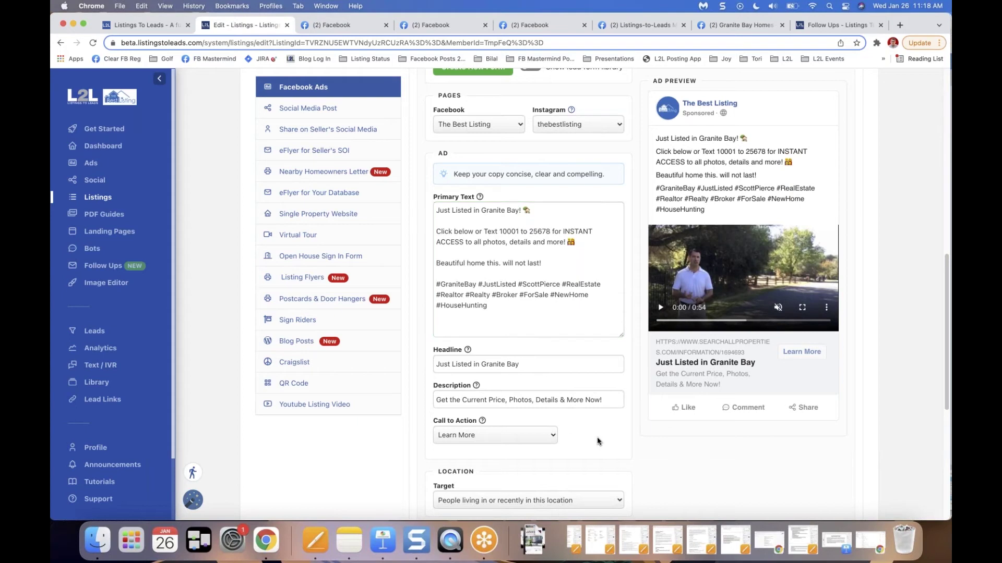
scroll(628, 441, "down", 1)
scroll(627, 441, "down", 5)
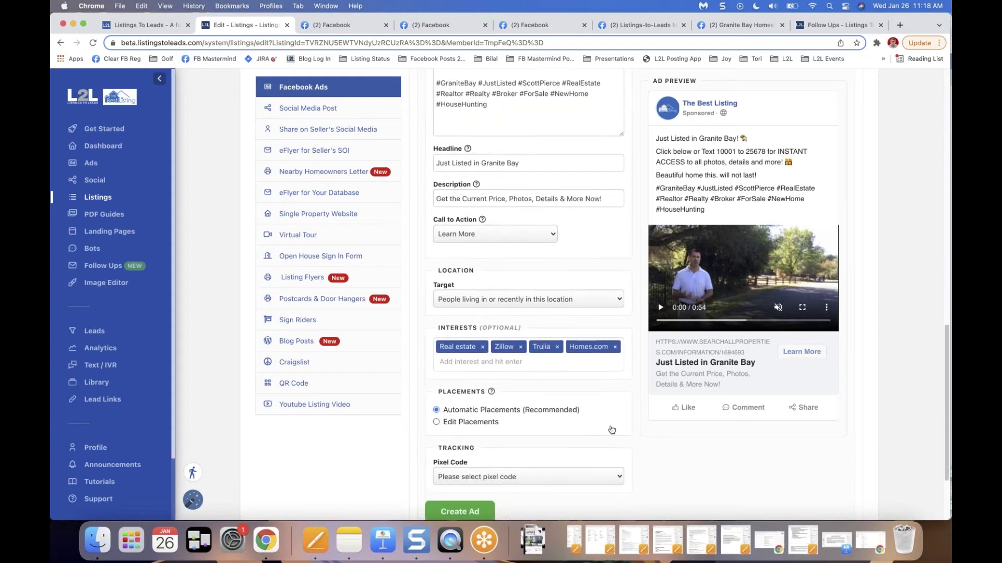
scroll(611, 429, "down", 2)
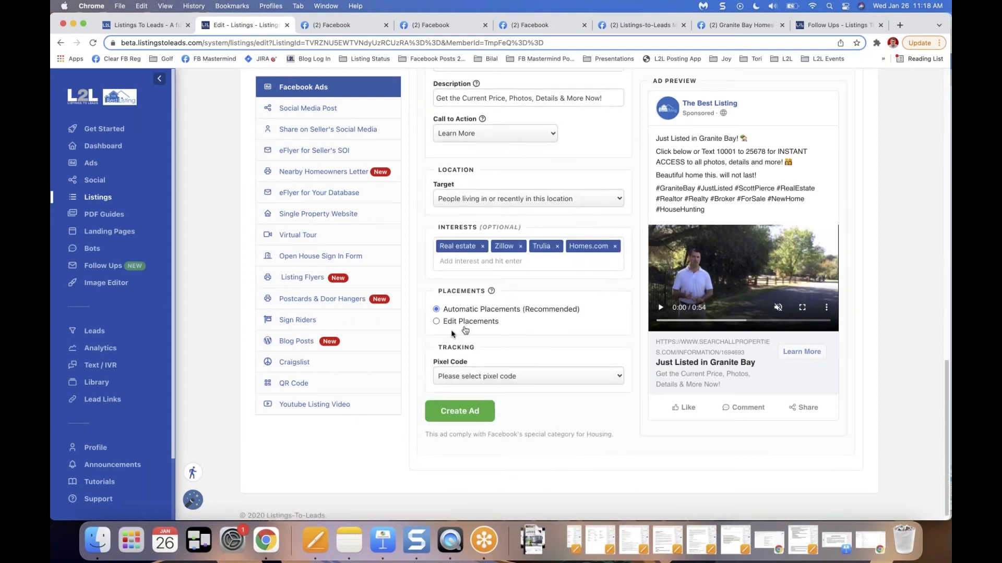
scroll(447, 328, "down", 1)
left_click(493, 370)
left_click(663, 478)
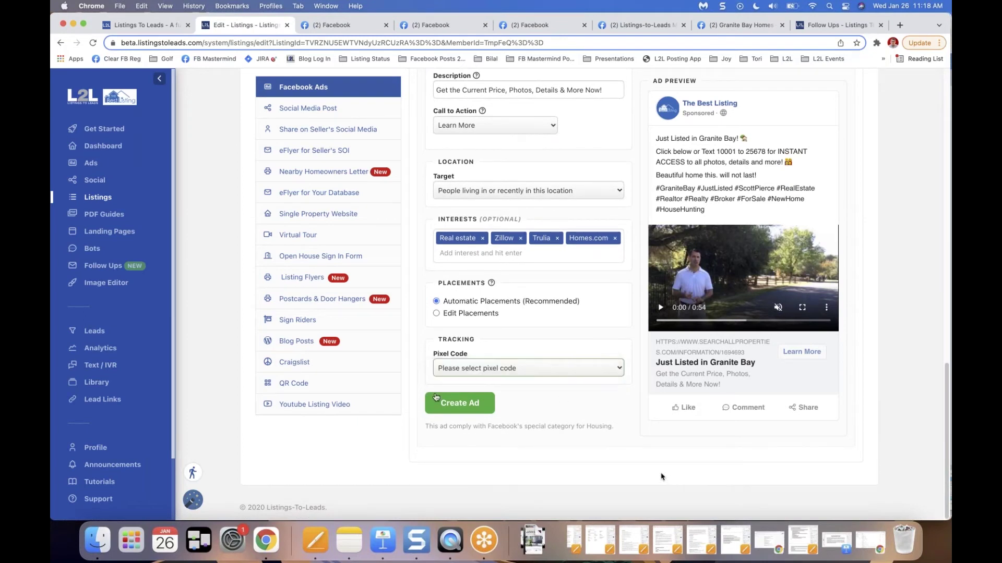
left_click(460, 405)
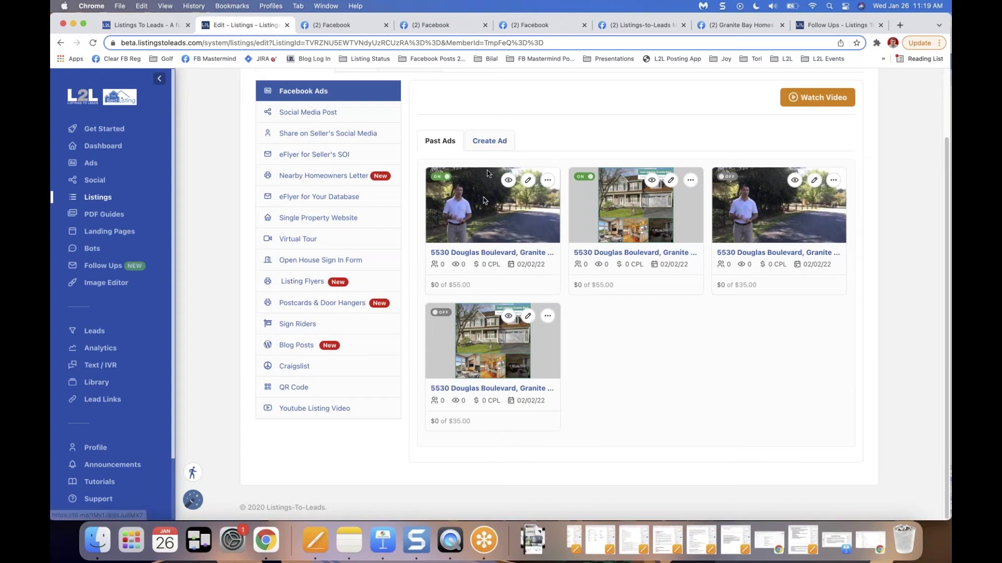
left_click(496, 148)
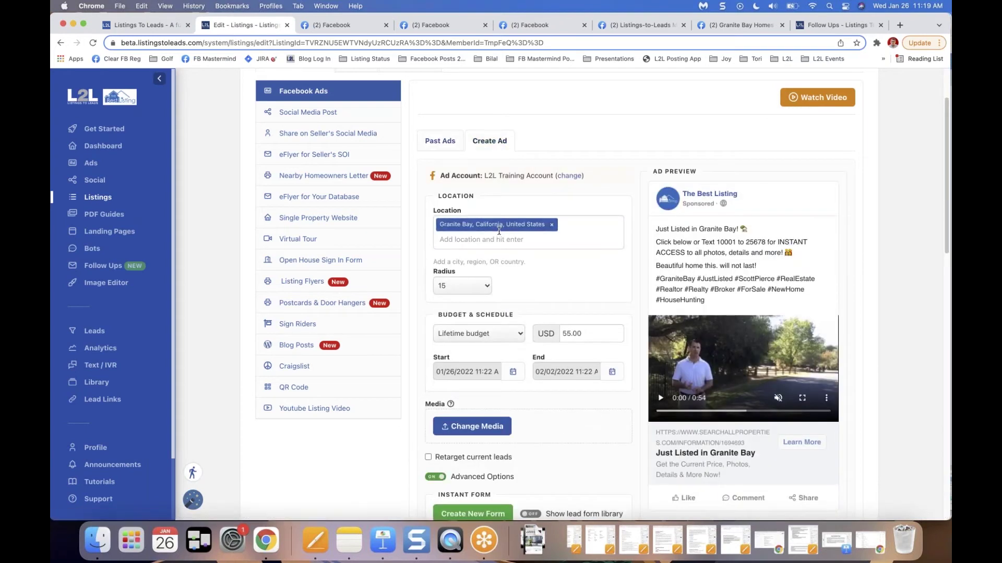
scroll(469, 289, "down", 3)
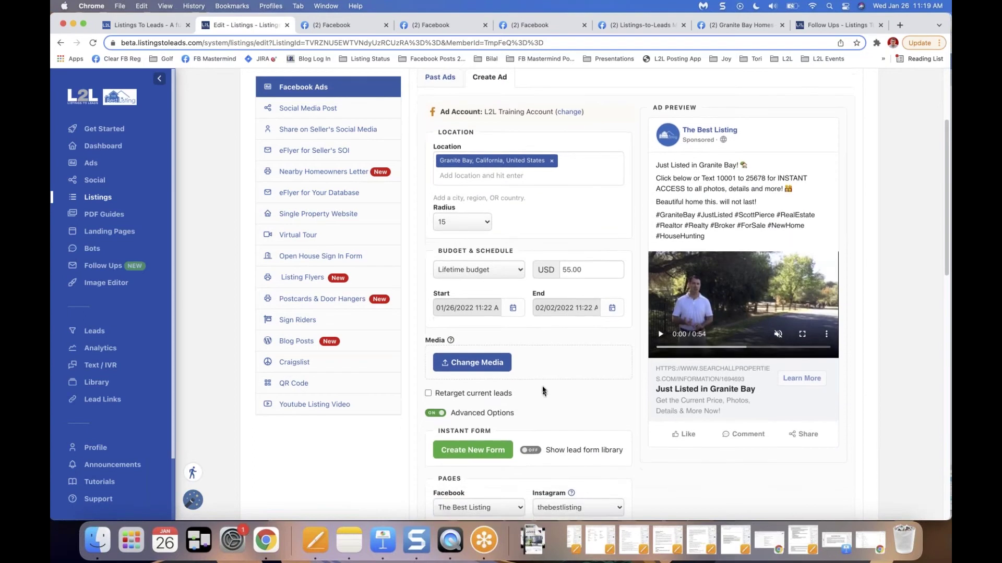
scroll(521, 402, "down", 2)
left_click(436, 376)
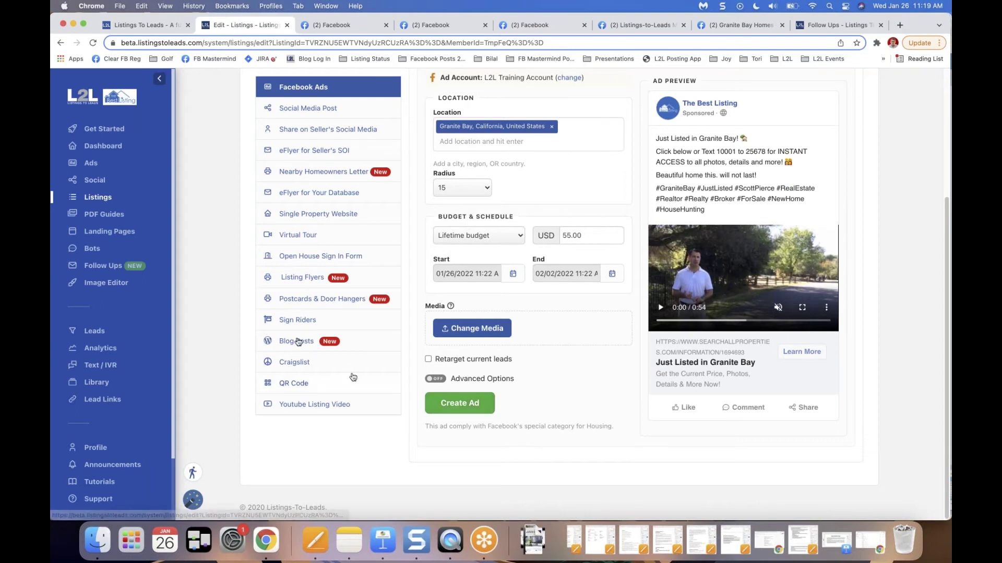
scroll(245, 320, "up", 3)
scroll(216, 308, "up", 3)
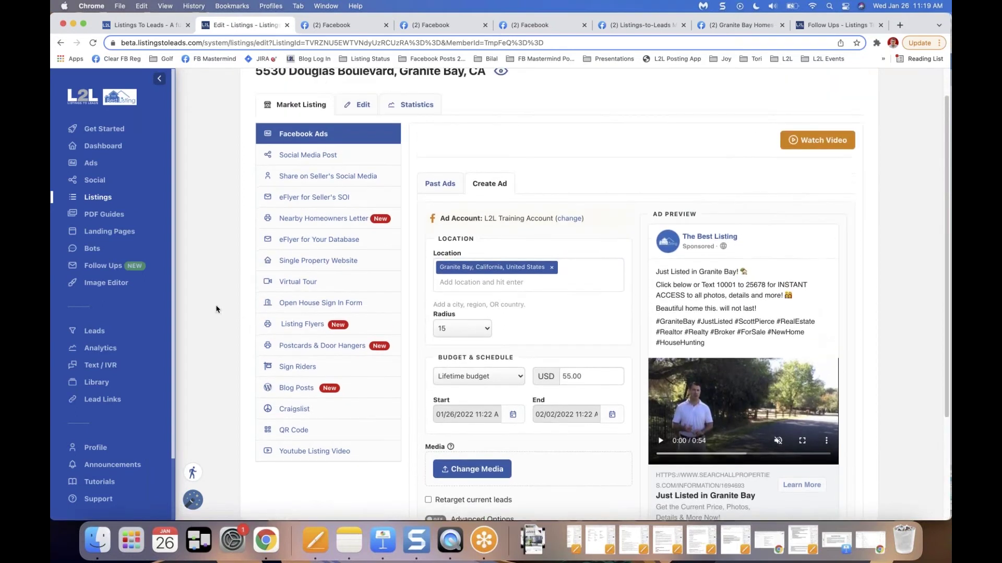
- Go to the listing's Social Media Post and open its auto-posted Facebook post
left_click(319, 158)
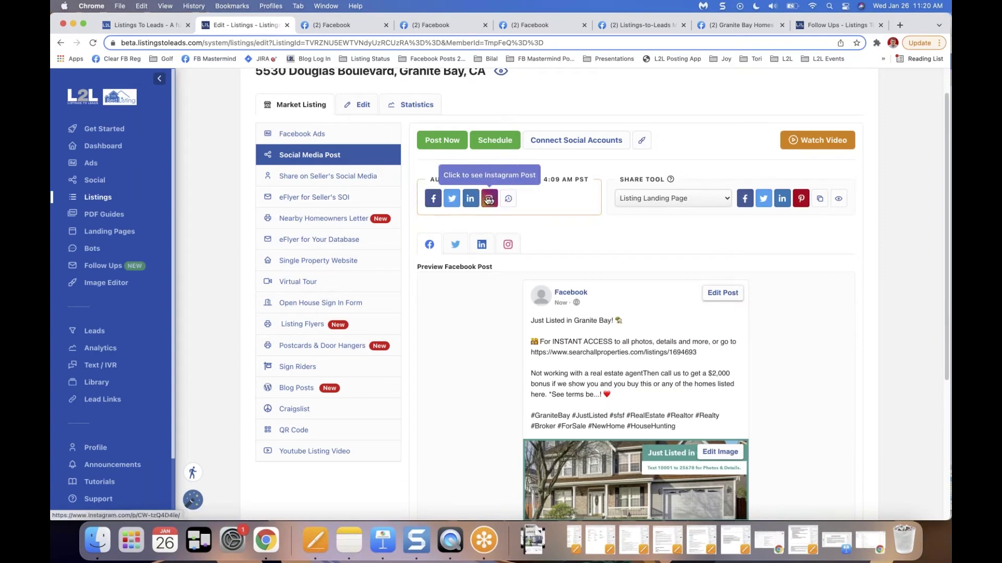
left_click(433, 199)
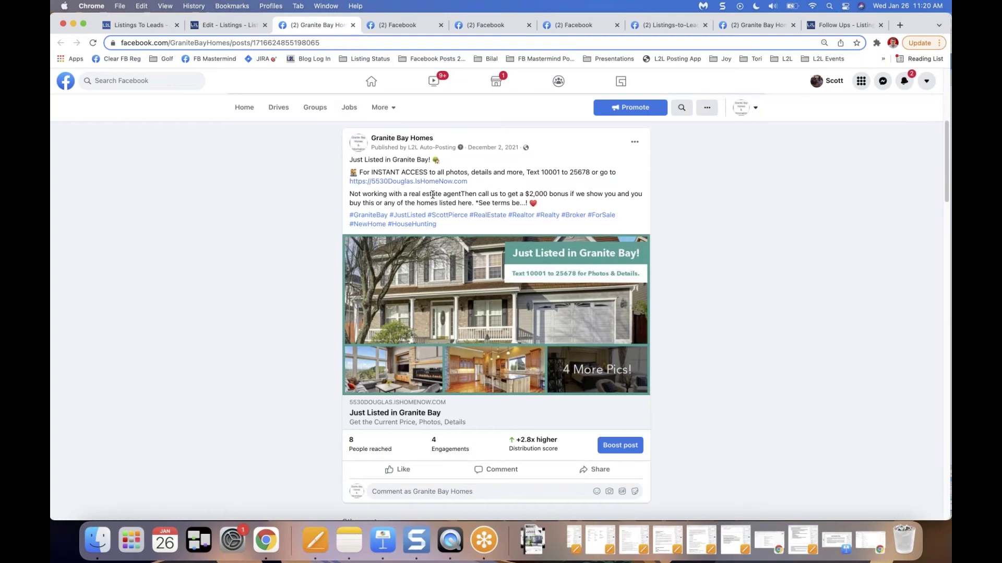
- Follow the post's link image to 5530douglas.ishomenow.com
left_click(509, 302)
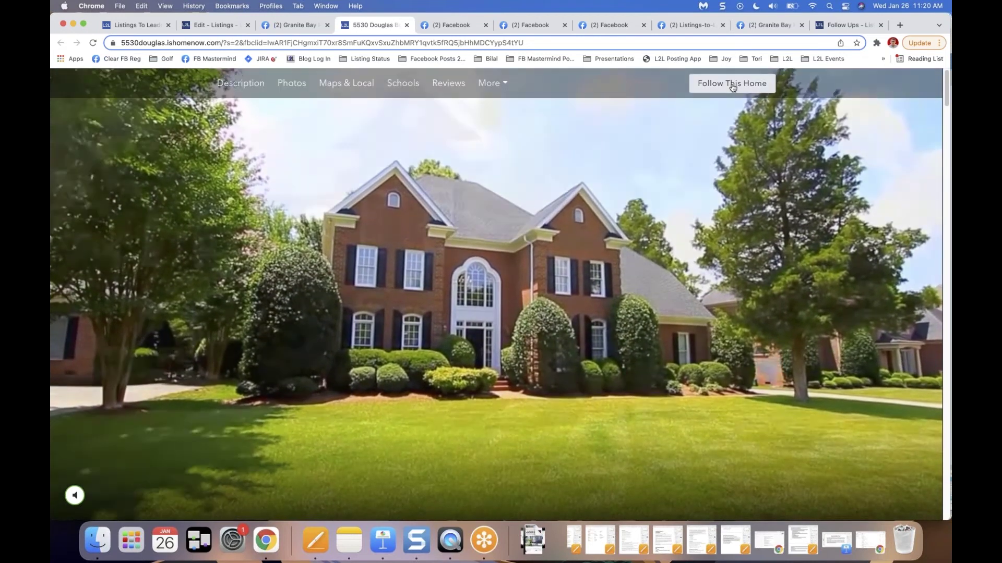
- Try Follow This Home to reveal the sign-up gate, then close the property website tab
left_click(733, 85)
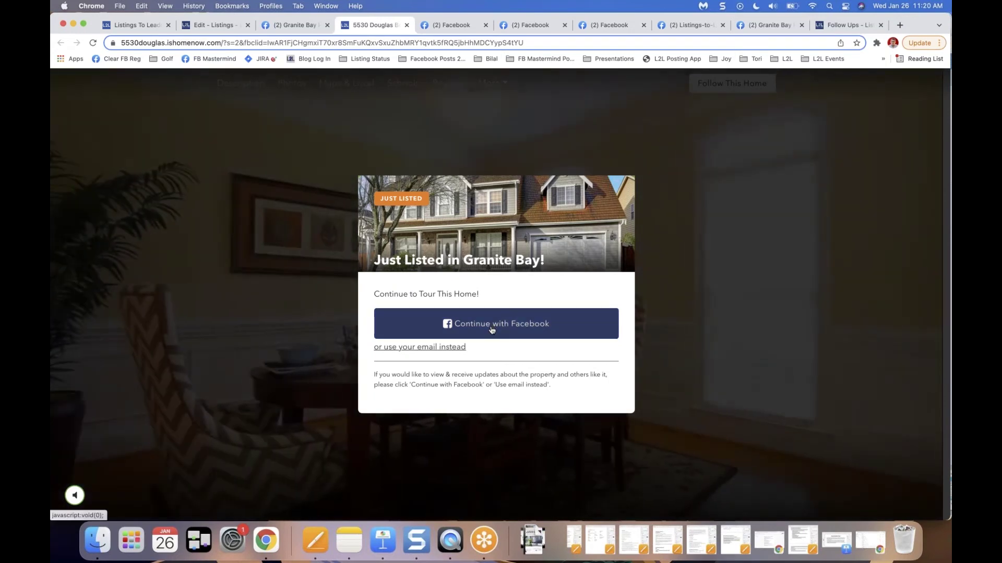
left_click(407, 26)
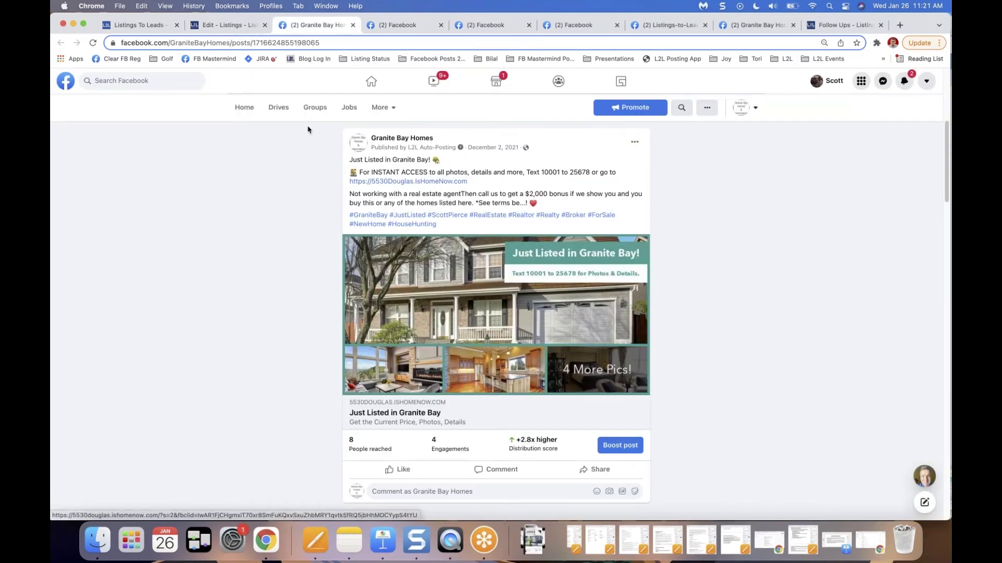
scroll(305, 126, "down", 1)
scroll(302, 116, "up", 1)
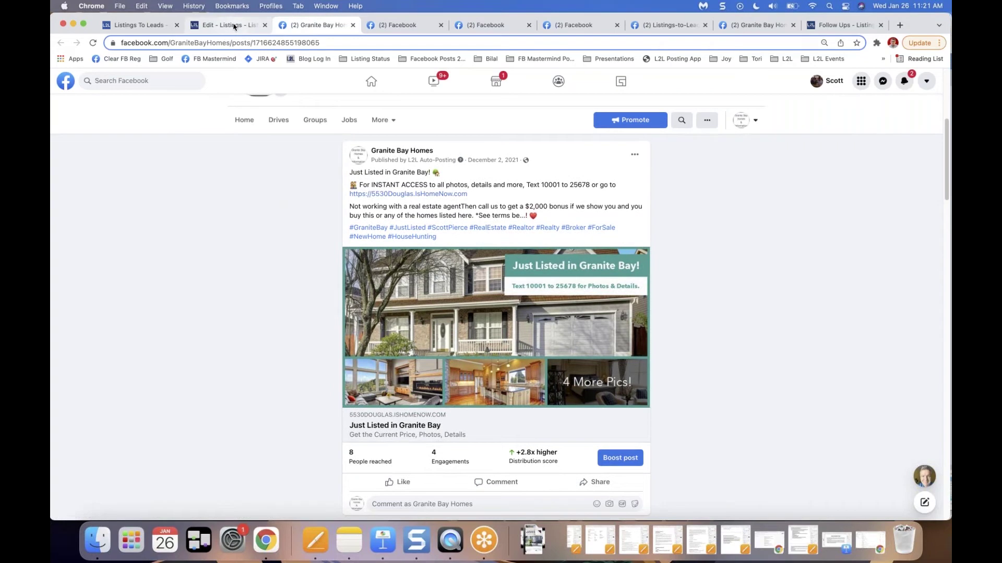
- Back on the Edit - Listings tab, open Share on Seller's Social Media
left_click(230, 25)
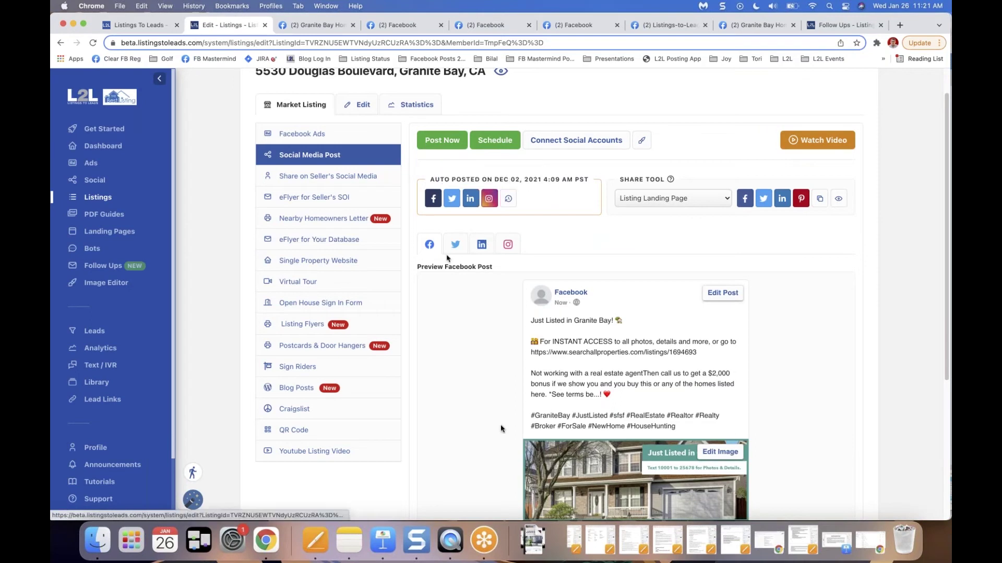
scroll(500, 424, "down", 2)
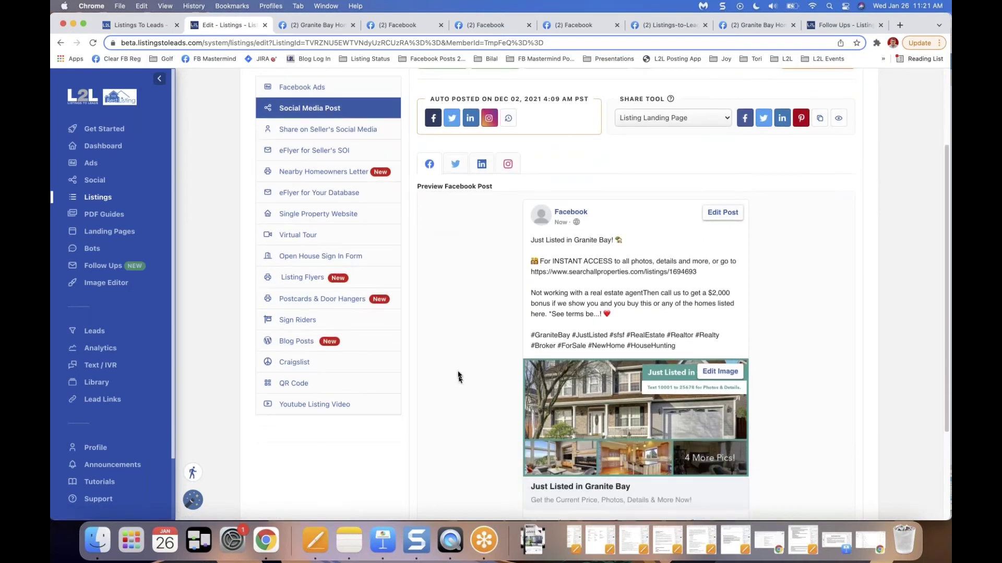
scroll(457, 374, "up", 1)
scroll(457, 374, "up", 2)
left_click(324, 197)
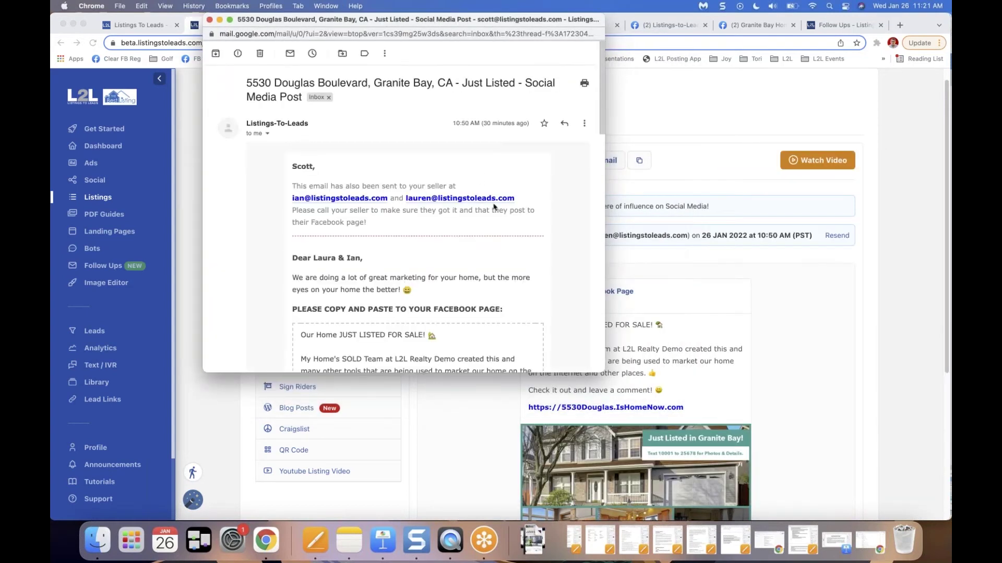
- Stretch both Gmail popups taller and move the Social Media Post email to the left
left_click_drag(543, 373, 544, 501)
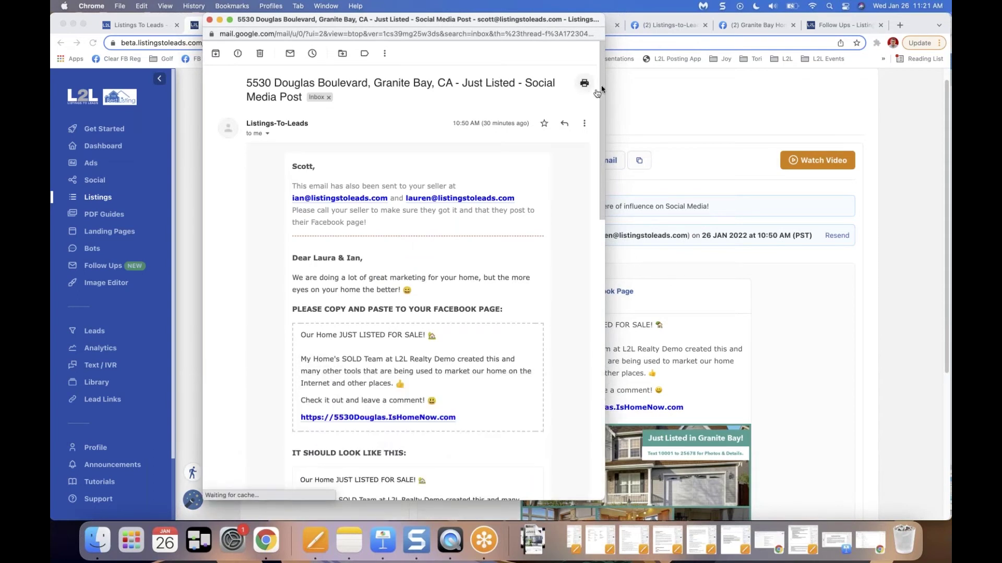
mouse_move(598, 93)
left_mouse_down()
mouse_move(600, 167)
mouse_move(605, 93)
left_mouse_up()
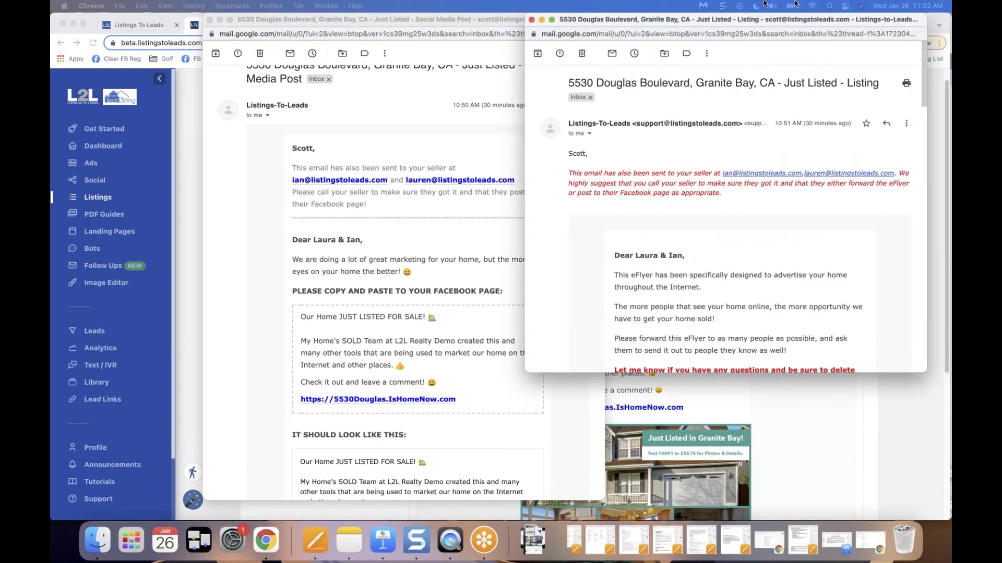
left_click_drag(552, 374, 563, 508)
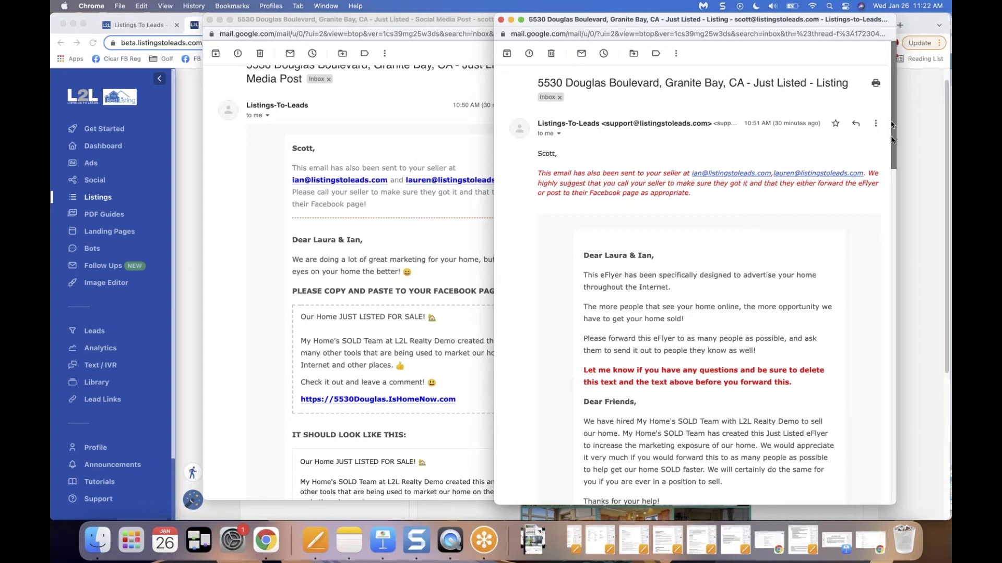
scroll(892, 125, "down", 5)
scroll(894, 122, "up", 5)
scroll(894, 133, "down", 2)
scroll(895, 134, "down", 5)
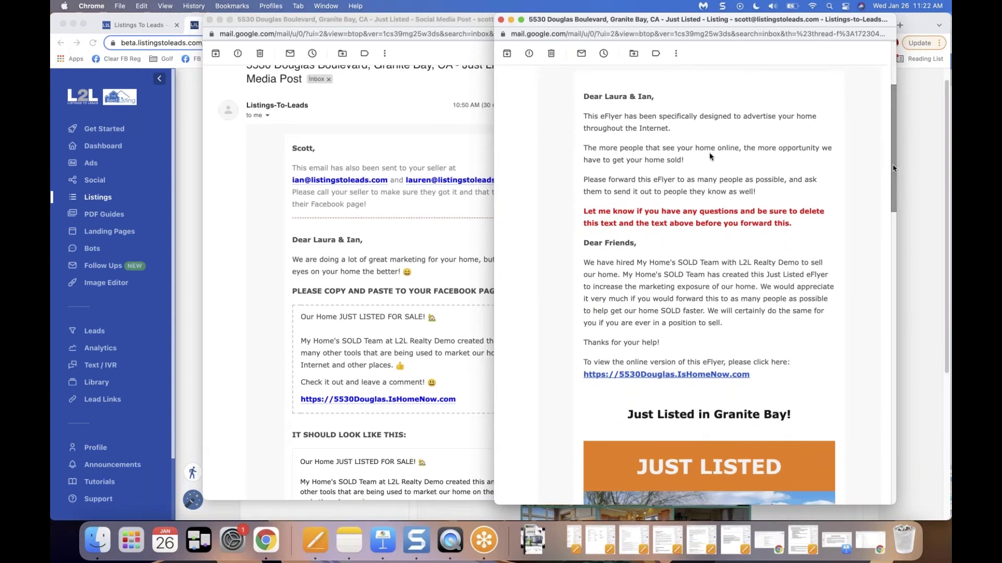
left_click(370, 230)
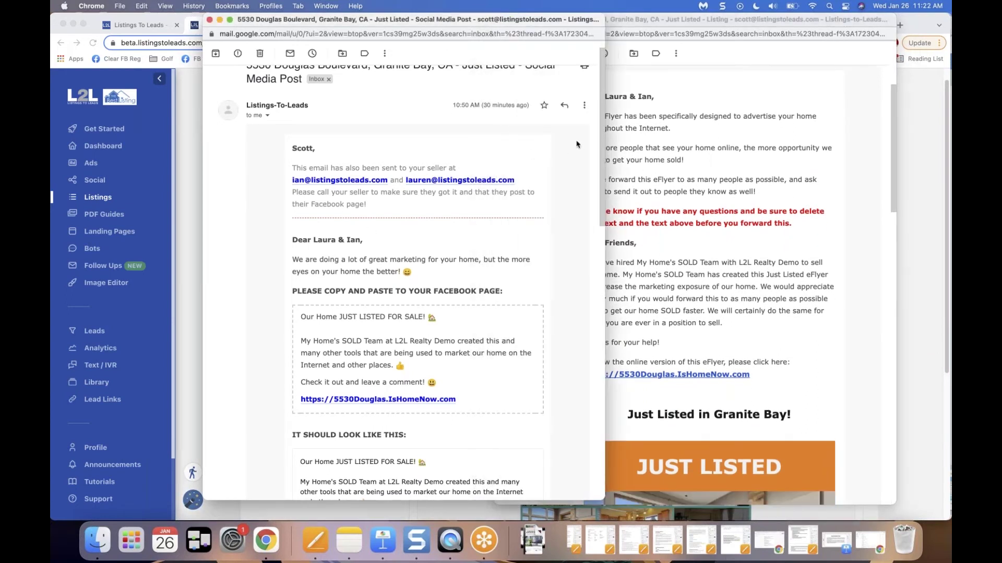
left_click_drag(386, 20, 302, 22)
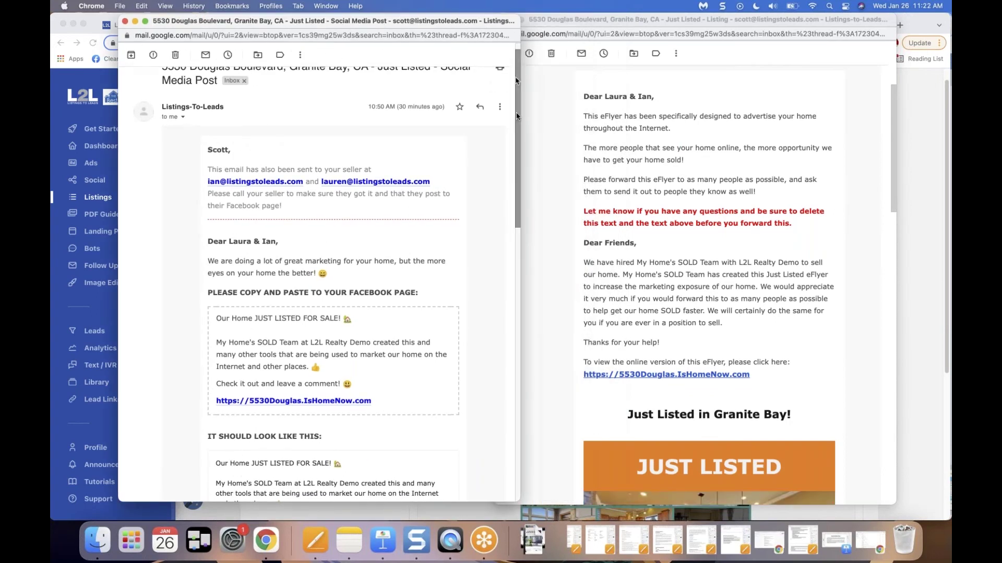
scroll(515, 117, "down", 5)
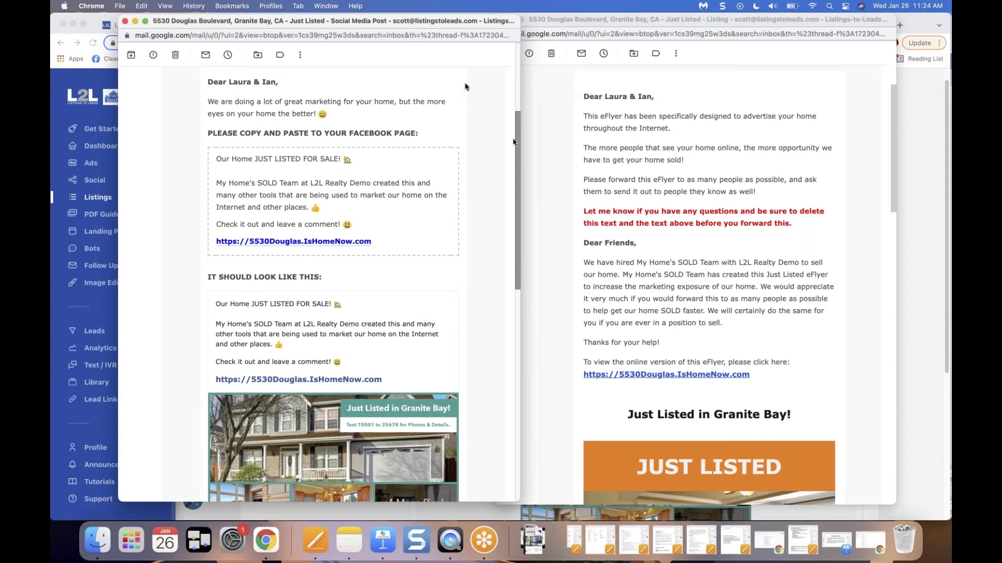
- Scroll the eFlyer email to the 5530 Douglas Boulevard flyer: 4 bedrooms, 5,000 square feet
left_click_drag(514, 121, 517, 183)
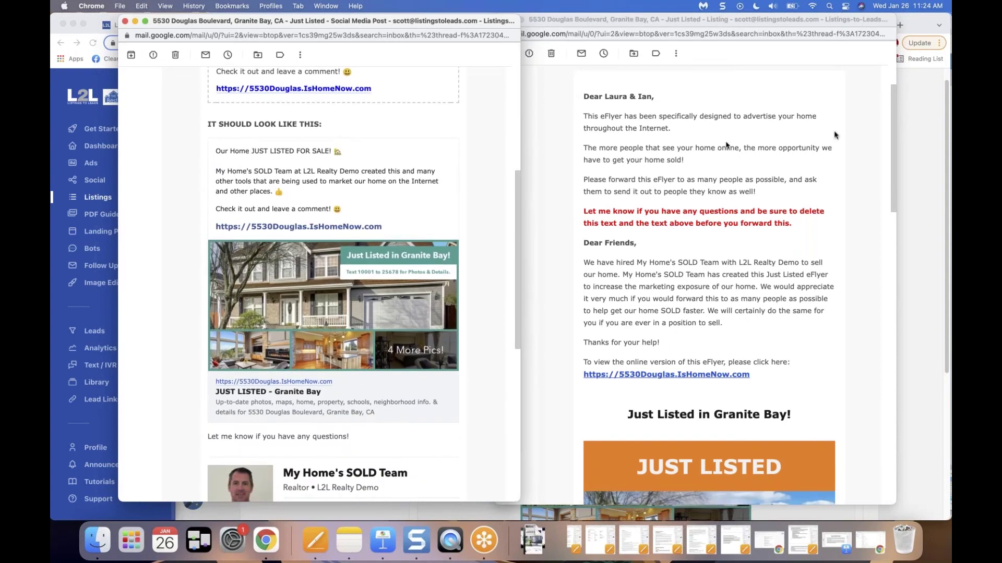
left_click(893, 123)
left_click_drag(890, 169, 894, 269)
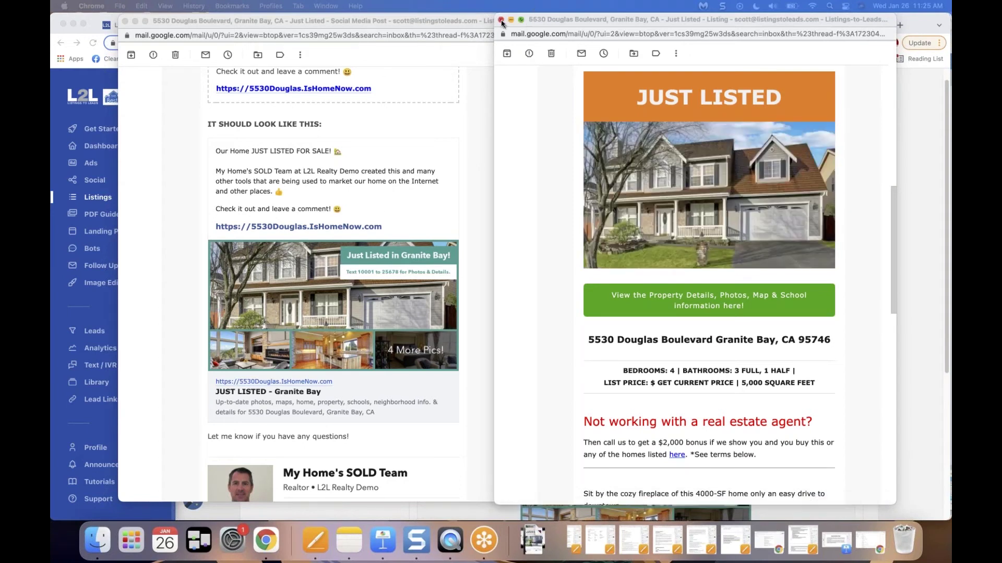
- View the Granite Bay Homes 'Our Home JUST LISTED FOR SALE!' post and highlight its opening paragraphs
left_click(911, 220)
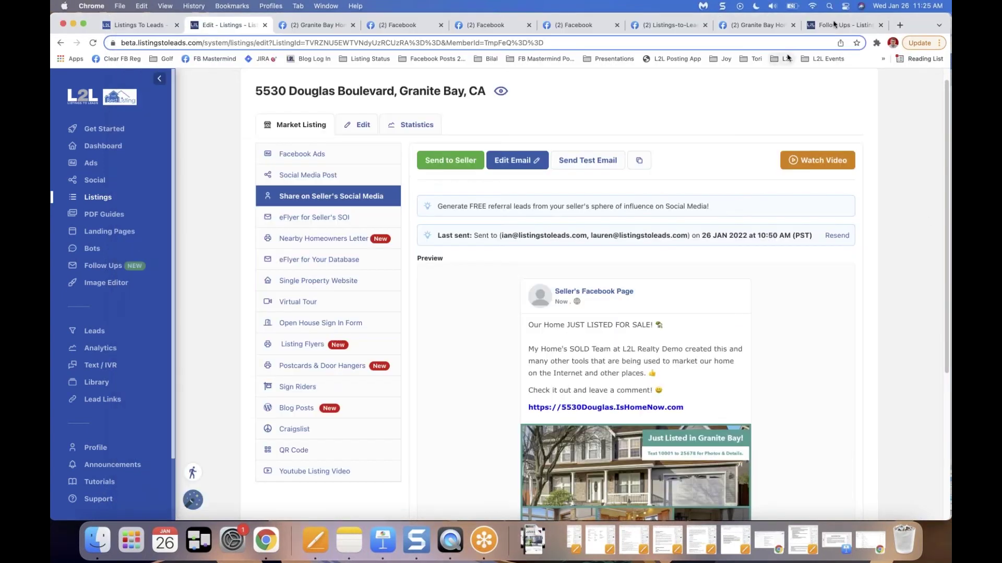
left_click(738, 24)
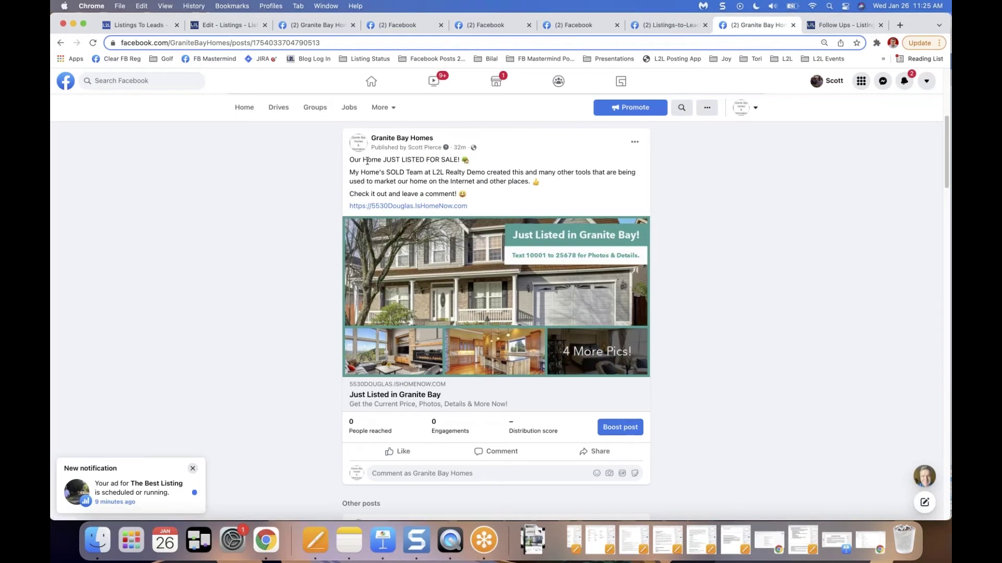
left_click_drag(368, 161, 479, 191)
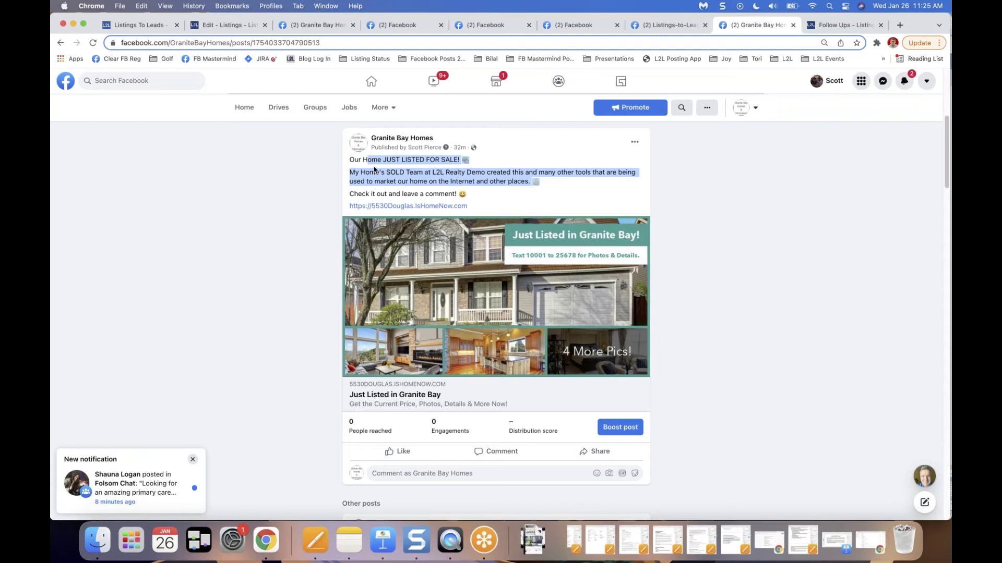
left_click(433, 161)
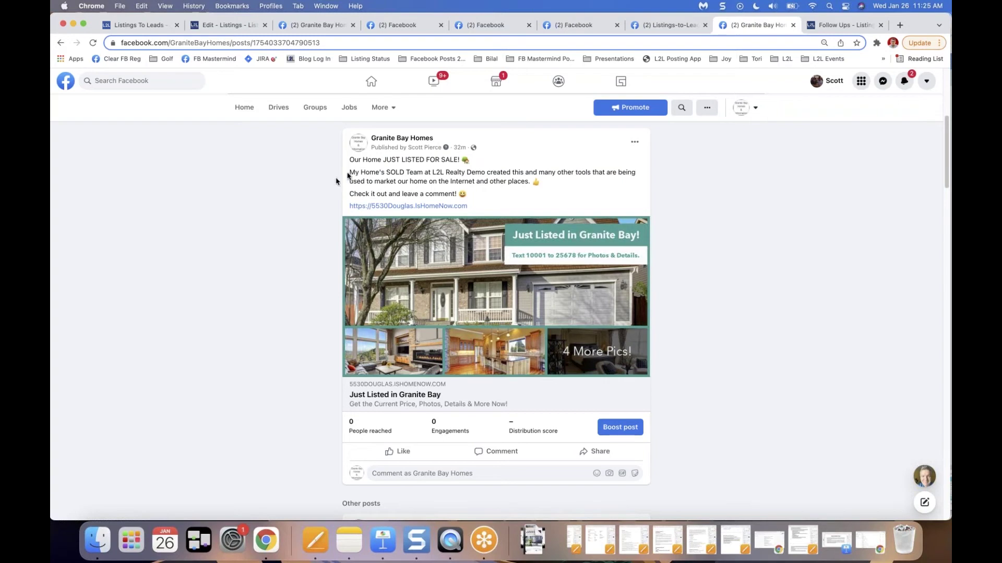
left_click_drag(349, 173, 429, 173)
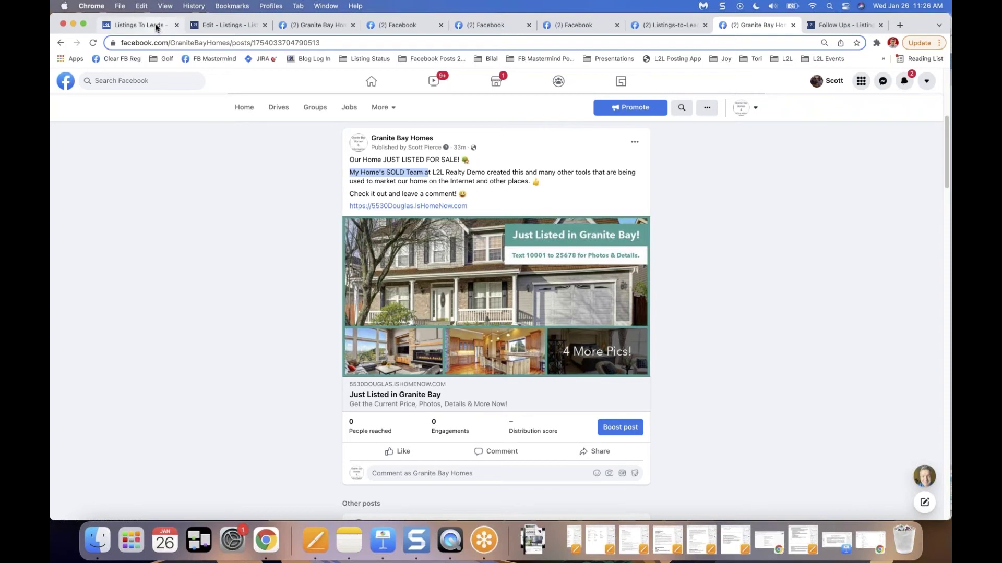
left_click(233, 27)
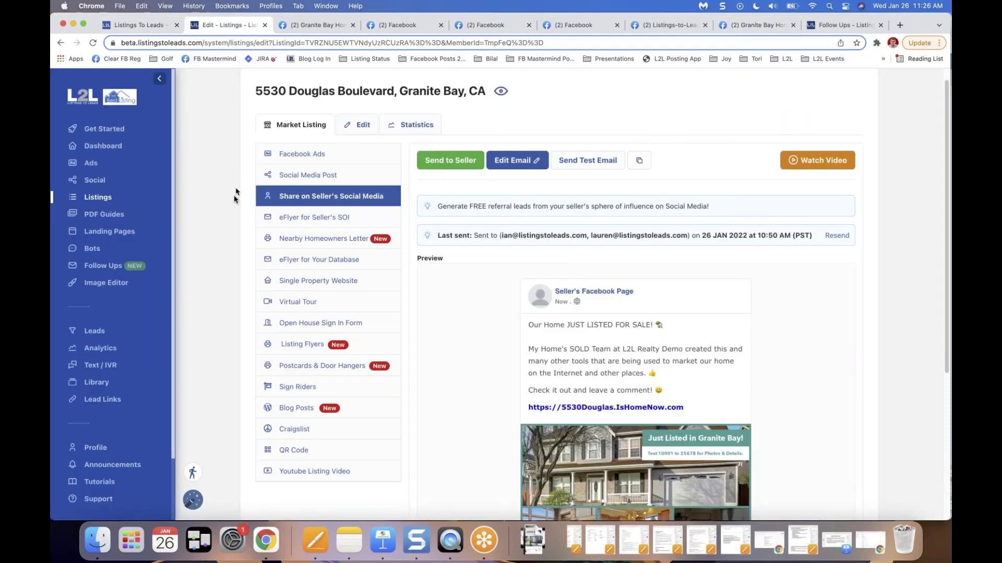
left_click(332, 219)
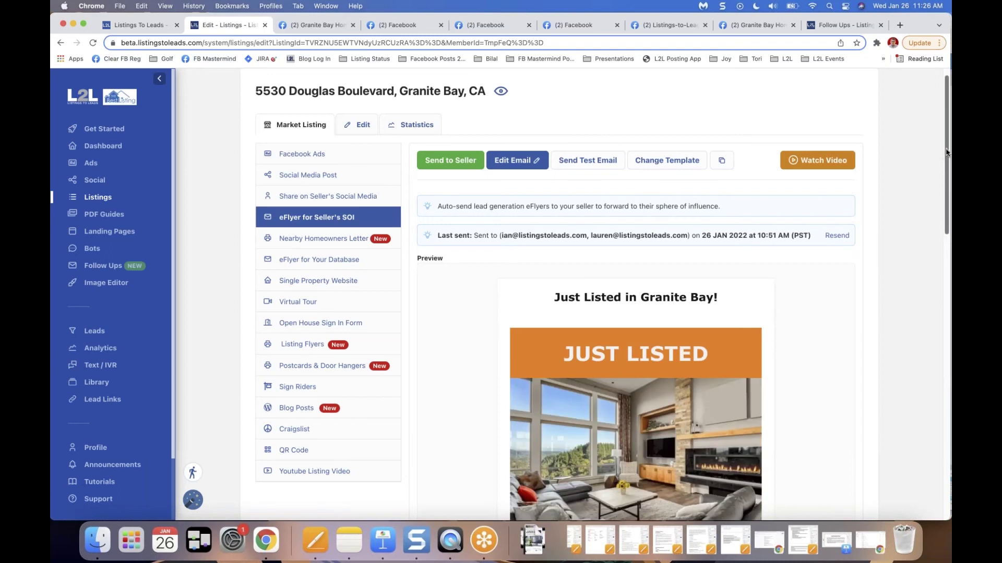
scroll(946, 209, "down", 10)
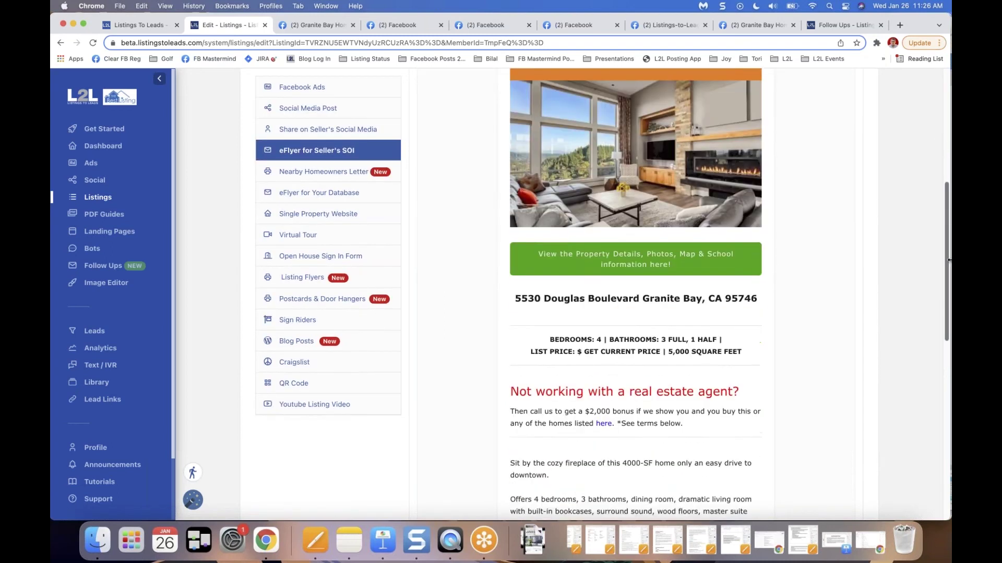
scroll(360, 177, "up", 10)
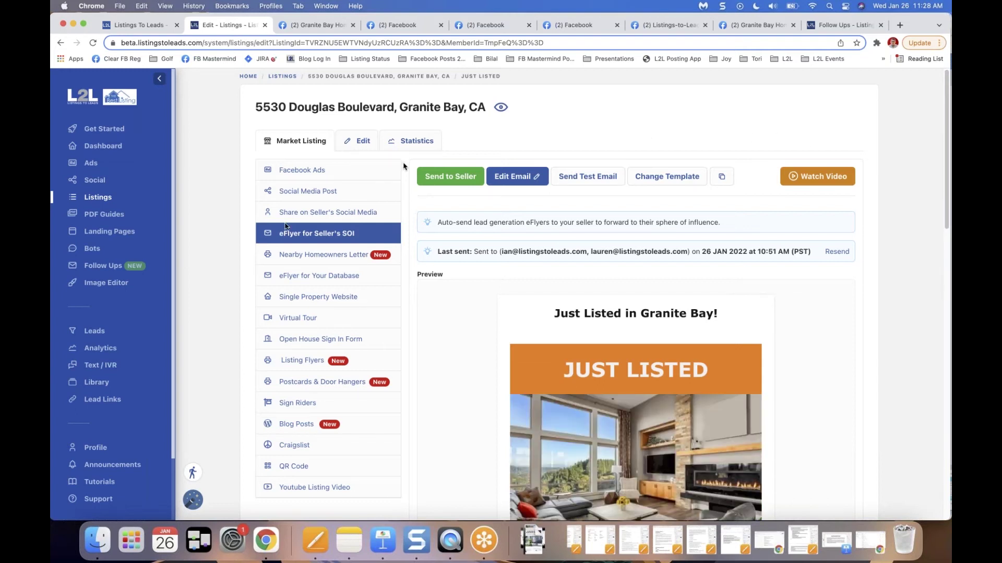
- Browse the EDDM Mega, Jumbo and One Sided postcards and the door hanger design
left_click(324, 255)
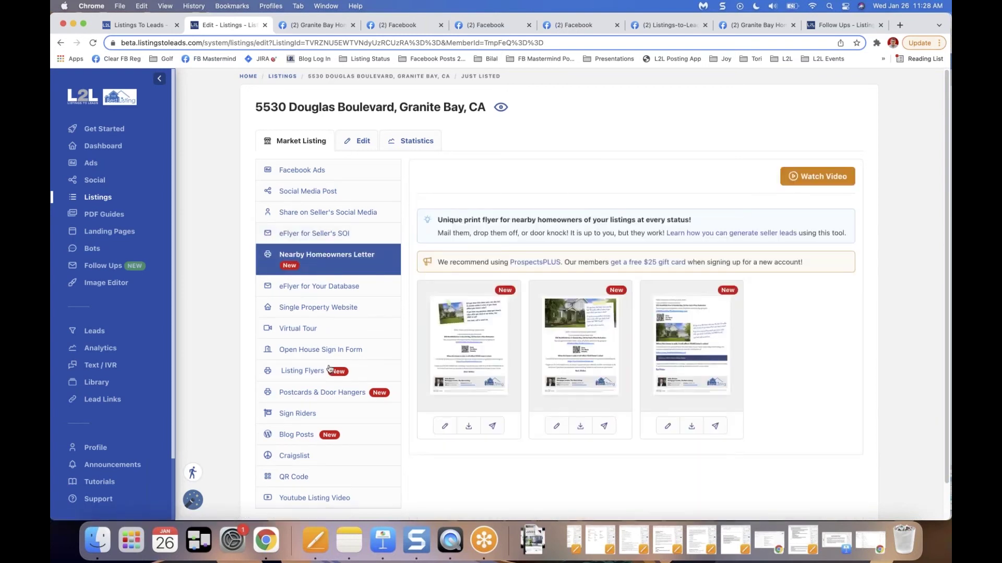
left_click(301, 393)
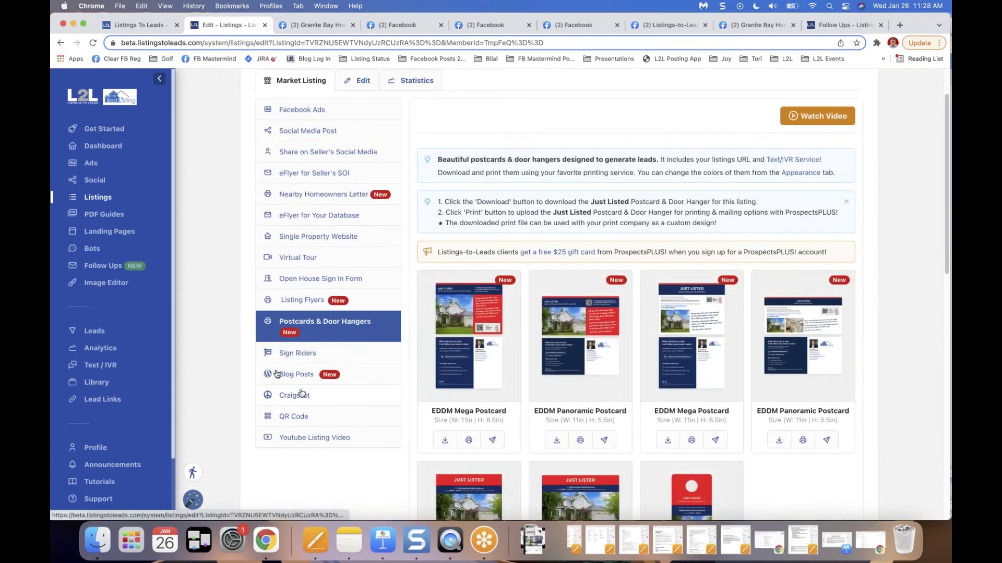
scroll(278, 376, "down", 5)
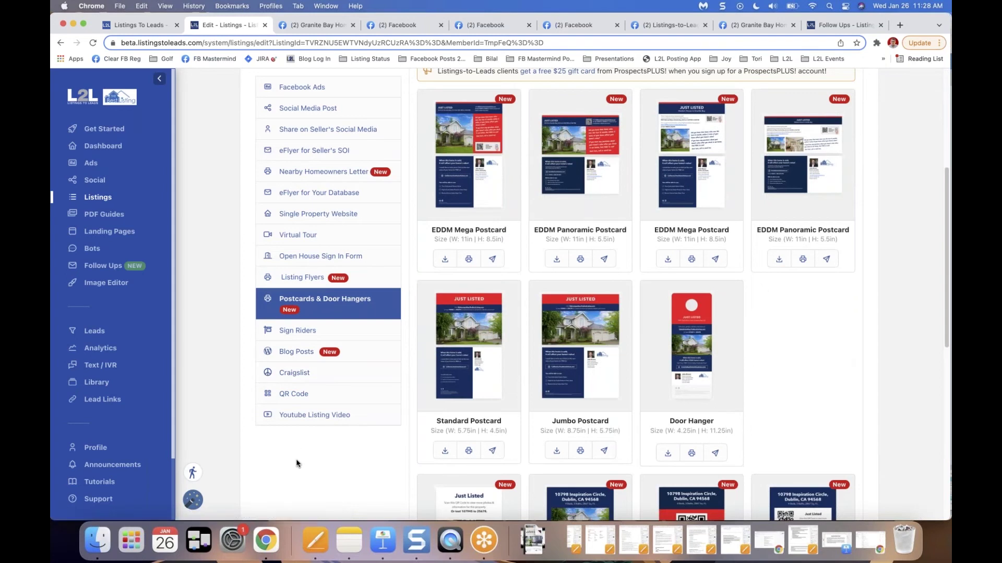
scroll(269, 448, "down", 3)
scroll(268, 448, "down", 2)
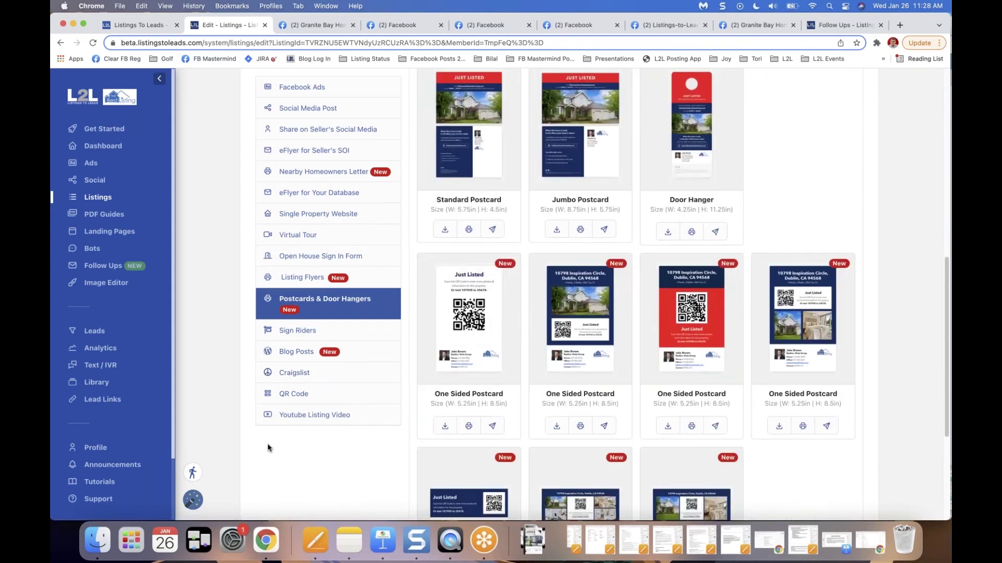
scroll(269, 448, "down", 1)
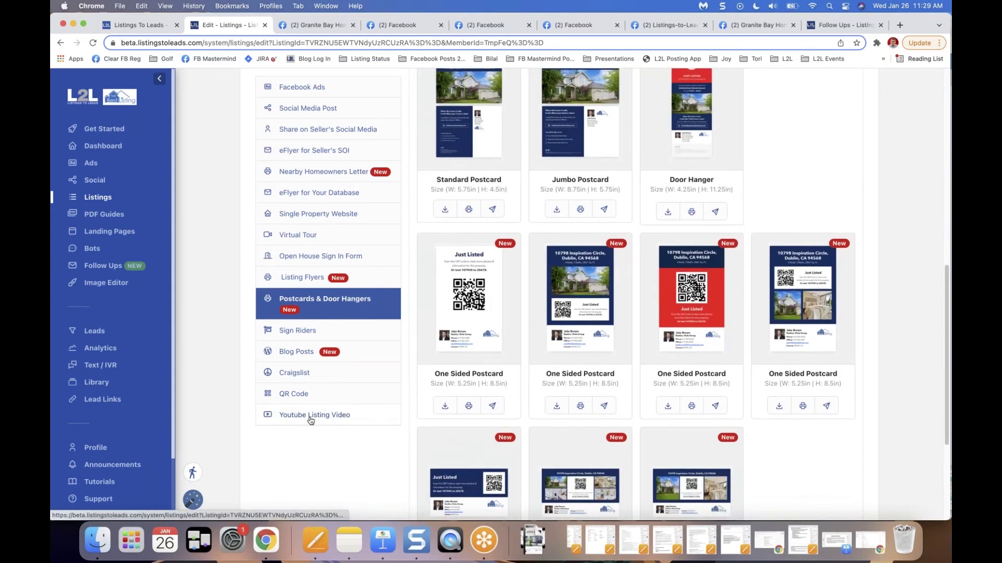
scroll(310, 420, "up", 8)
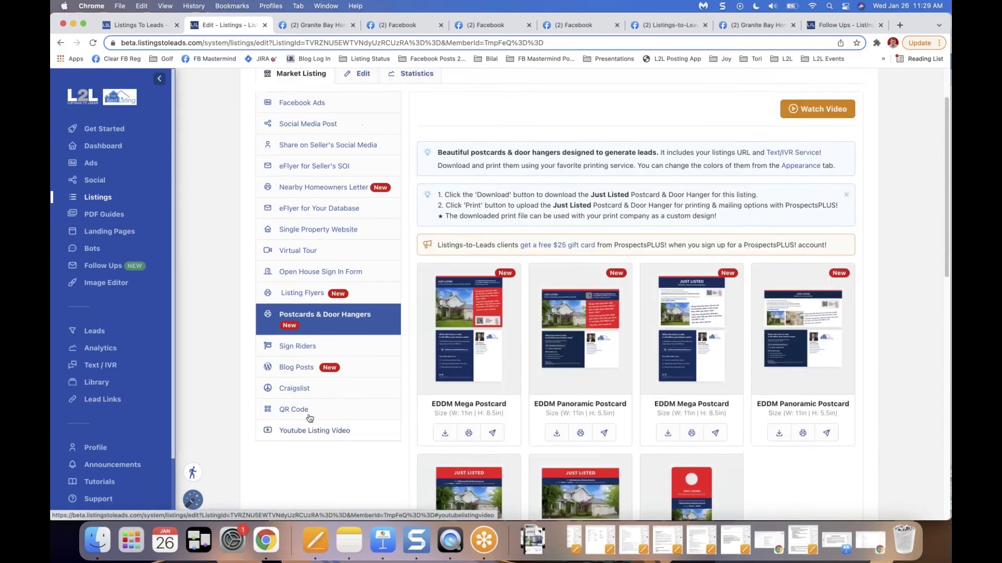
scroll(310, 418, "up", 3)
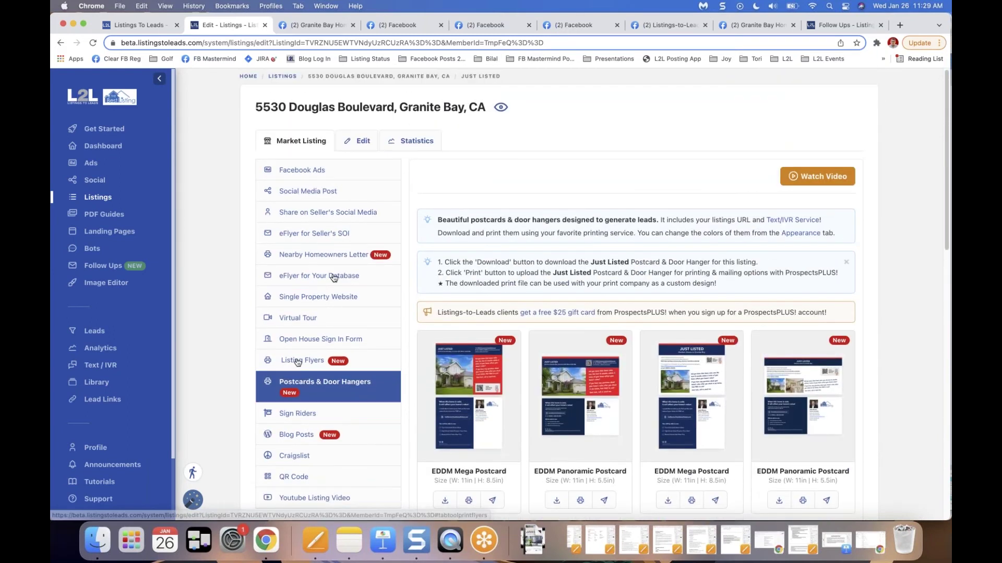
- Return to the three printable Nearby Homeowners Letter templates for neighbors
left_click(308, 257)
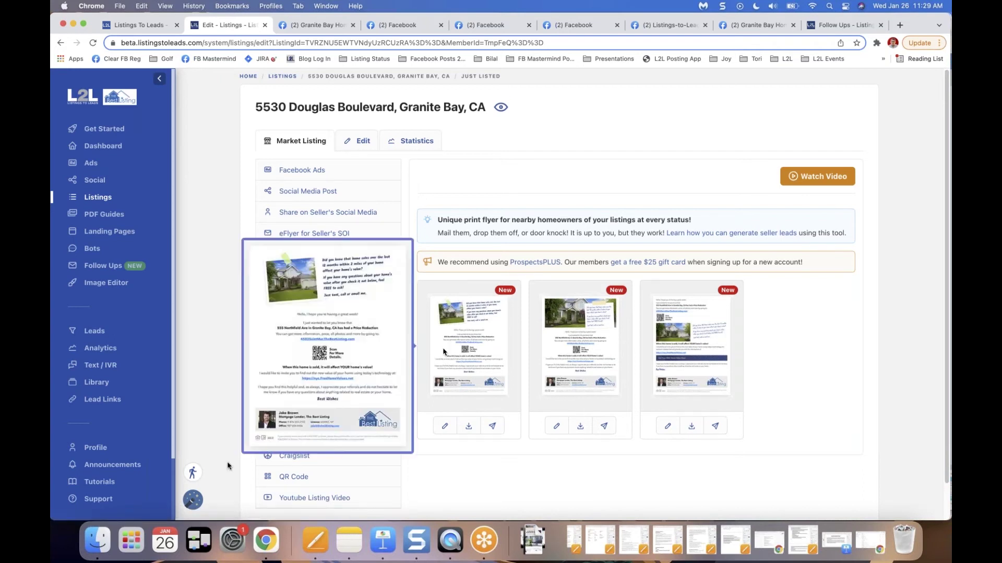
scroll(225, 465, "down", 1)
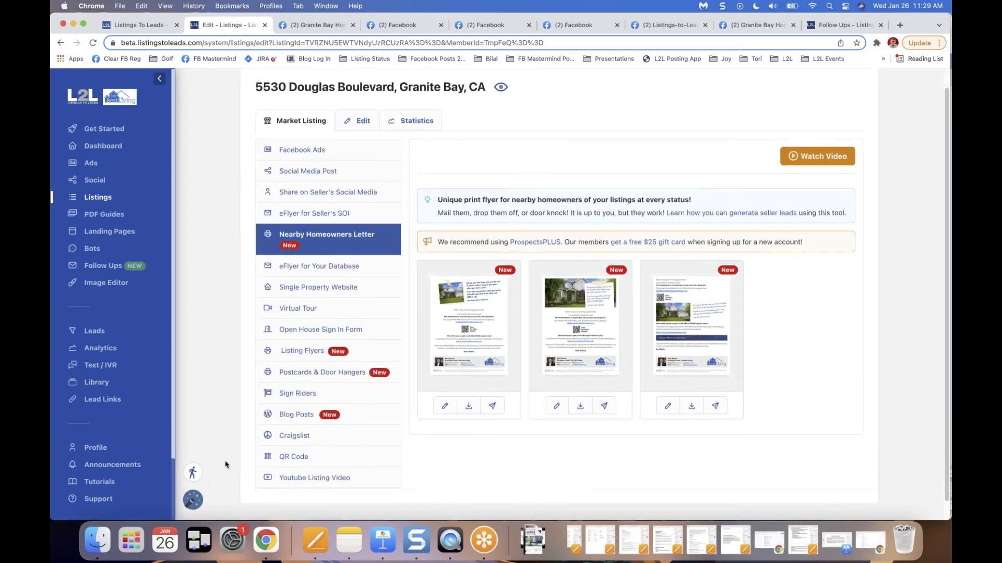
- Open the 'Nearby Homeowners Letter' help article and scroll to its 'You Can Generate 10 Listings' video
left_click(193, 503)
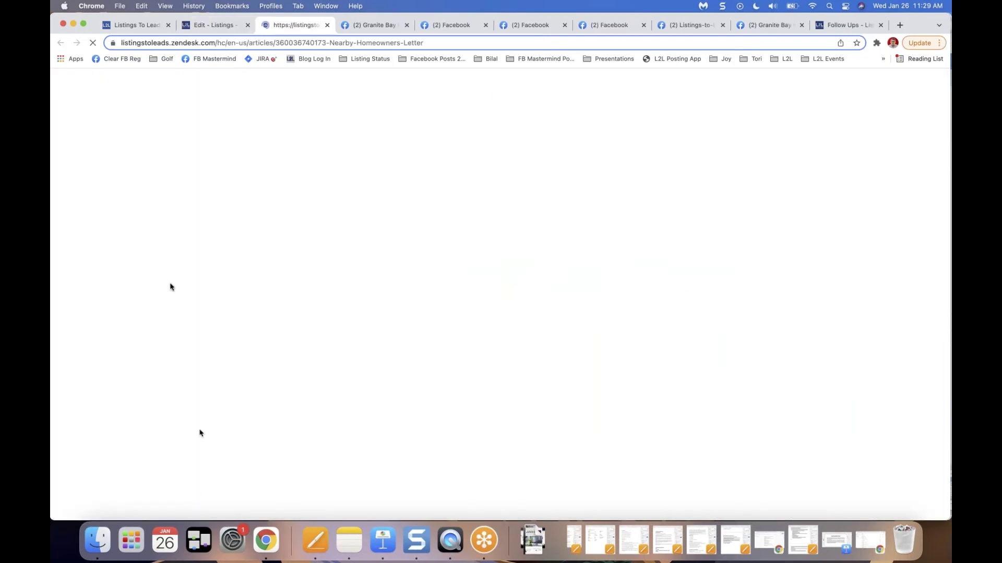
scroll(115, 278, "down", 2)
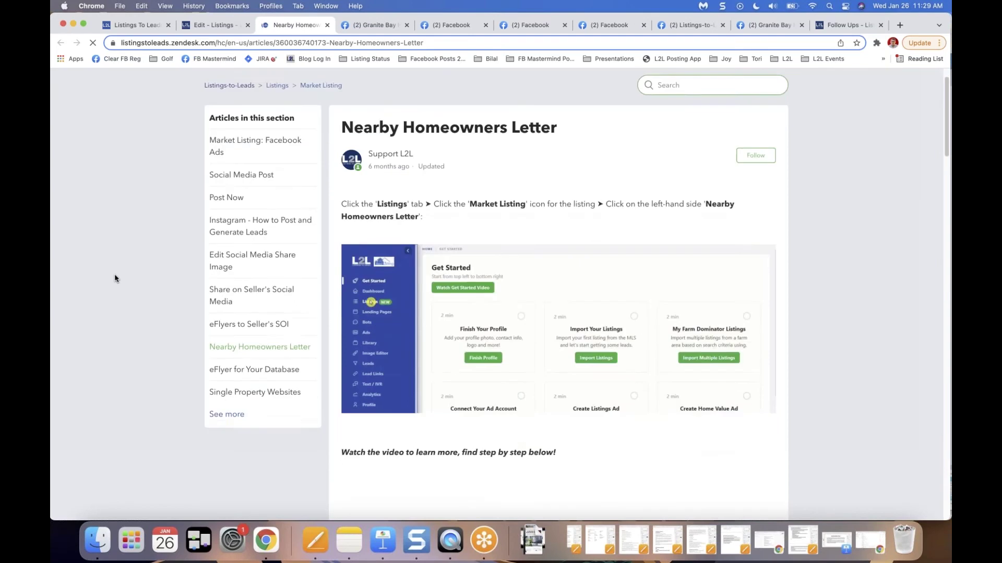
scroll(116, 278, "down", 4)
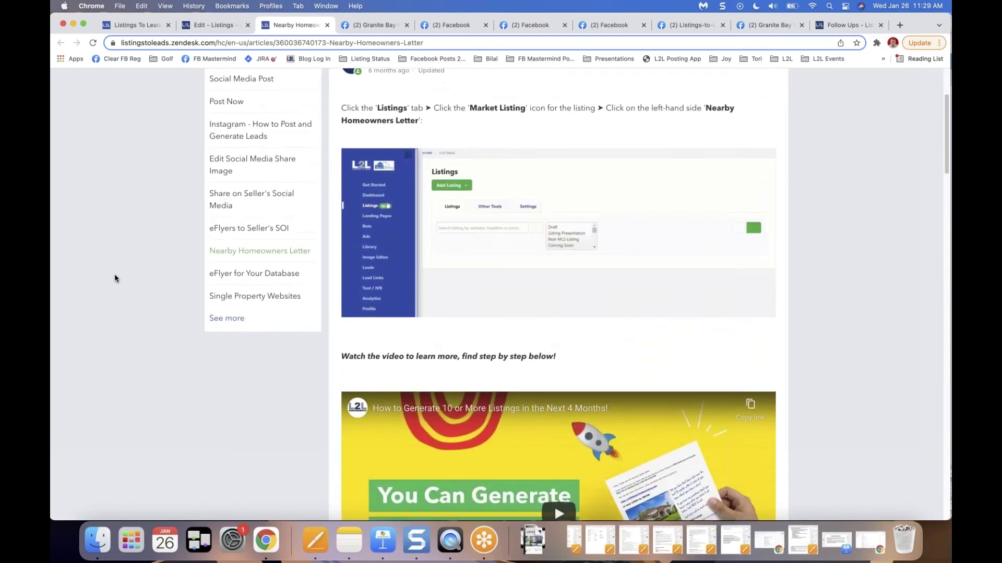
scroll(116, 278, "down", 8)
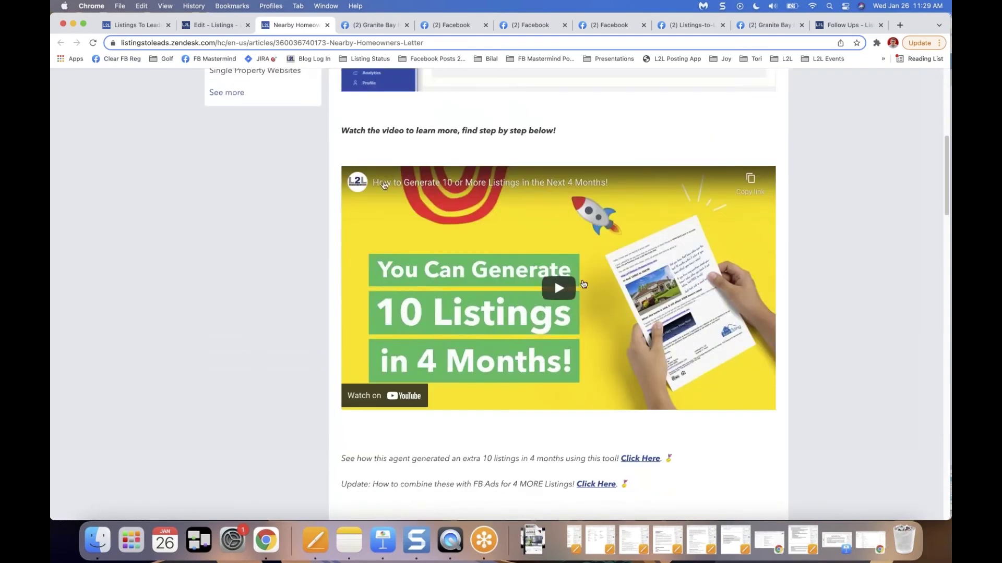
scroll(584, 284, "down", 1)
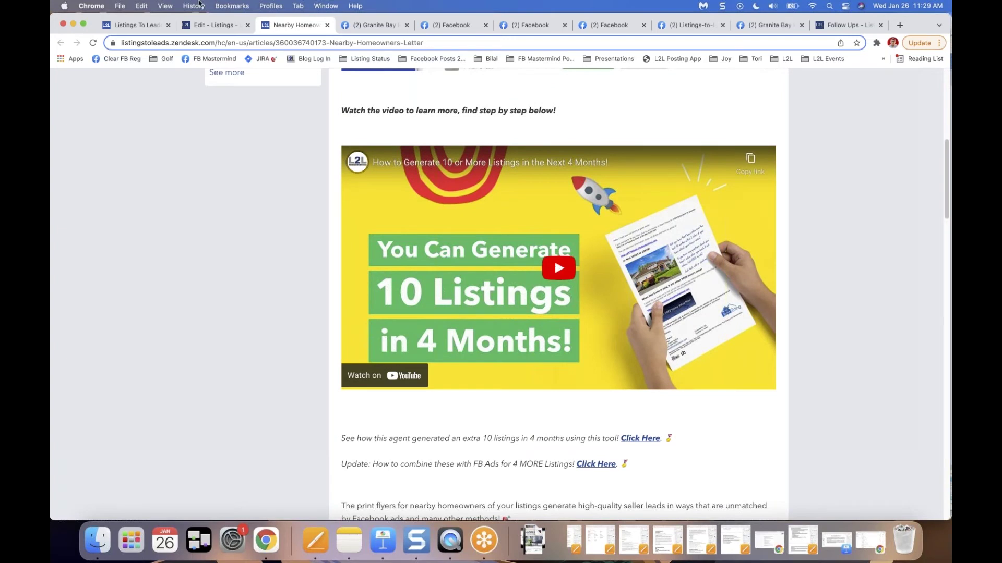
- Download the homeowner letter template as a ListingLetter PDF and open it
left_click(207, 26)
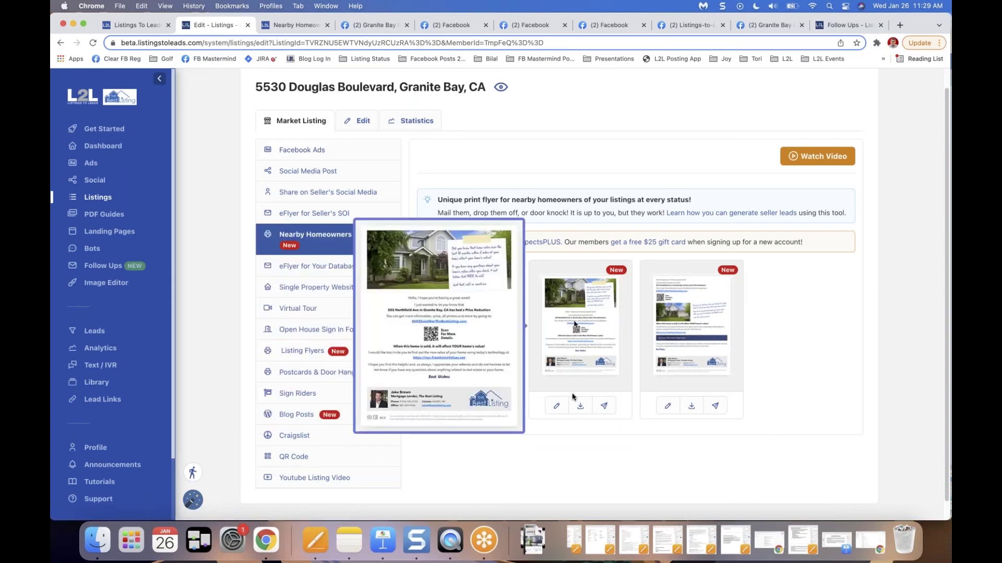
left_click(581, 407)
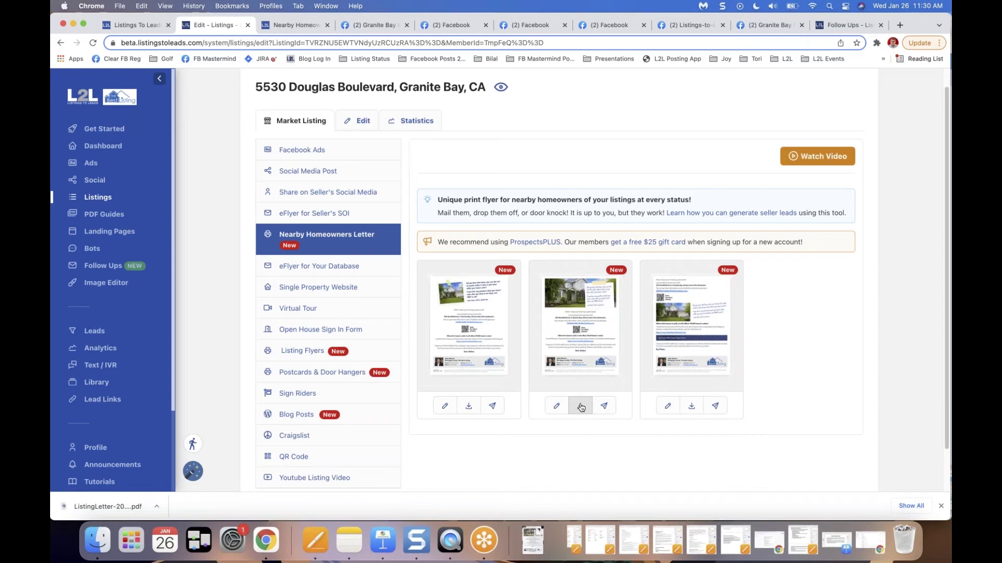
left_click(108, 506)
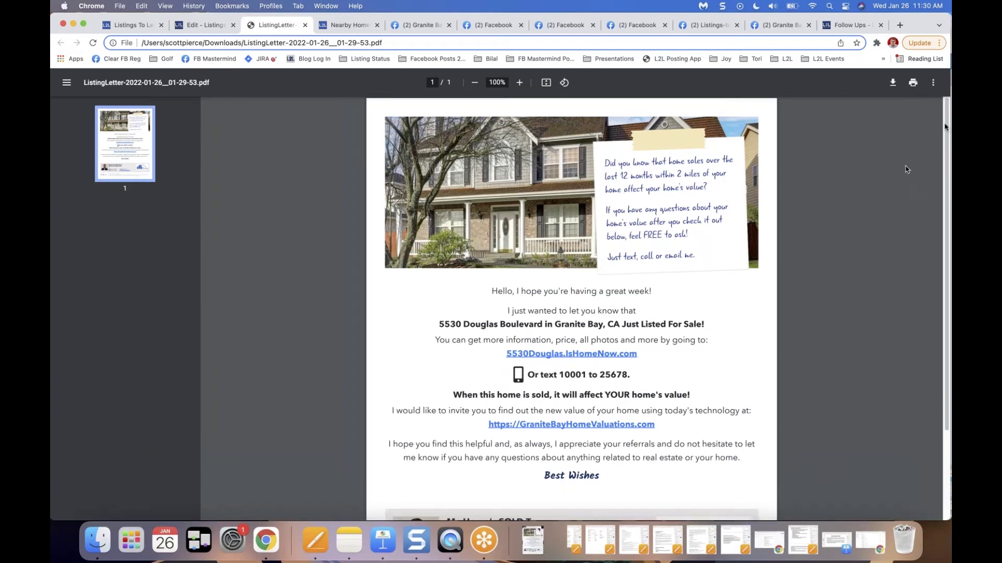
- Scroll through the one-page letter announcing 5530 Douglas Boulevard and inviting home valuations
scroll(947, 198, "down", 3)
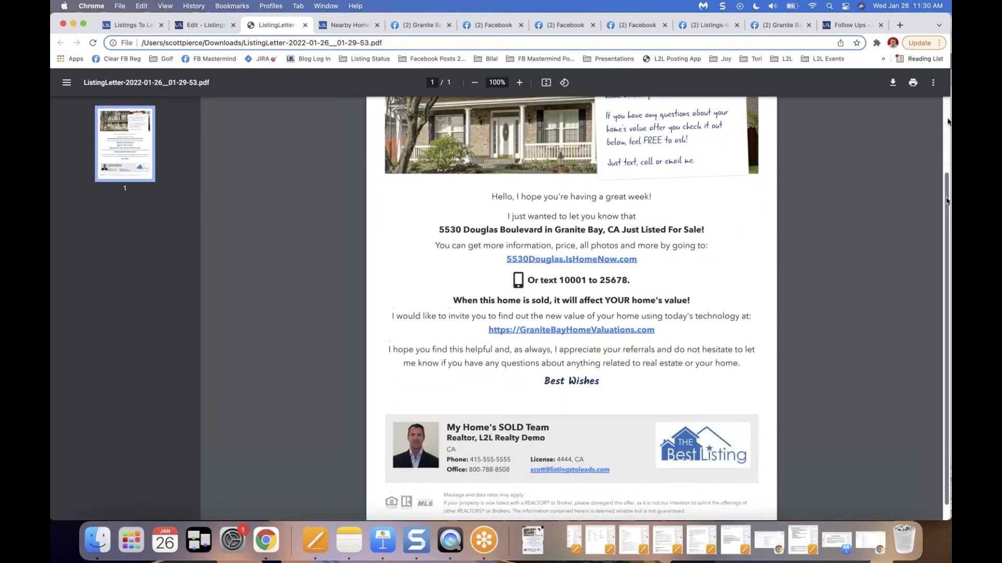
left_click_drag(947, 201, 948, 123)
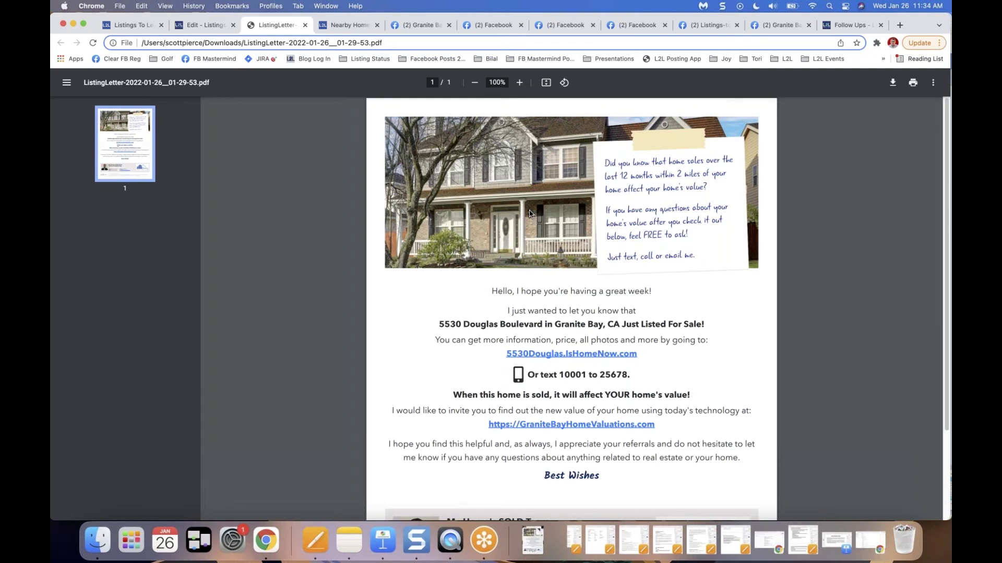
- In a new tab, search the Listings-to-Leads Mastermind Group for a member by name
left_click(900, 26)
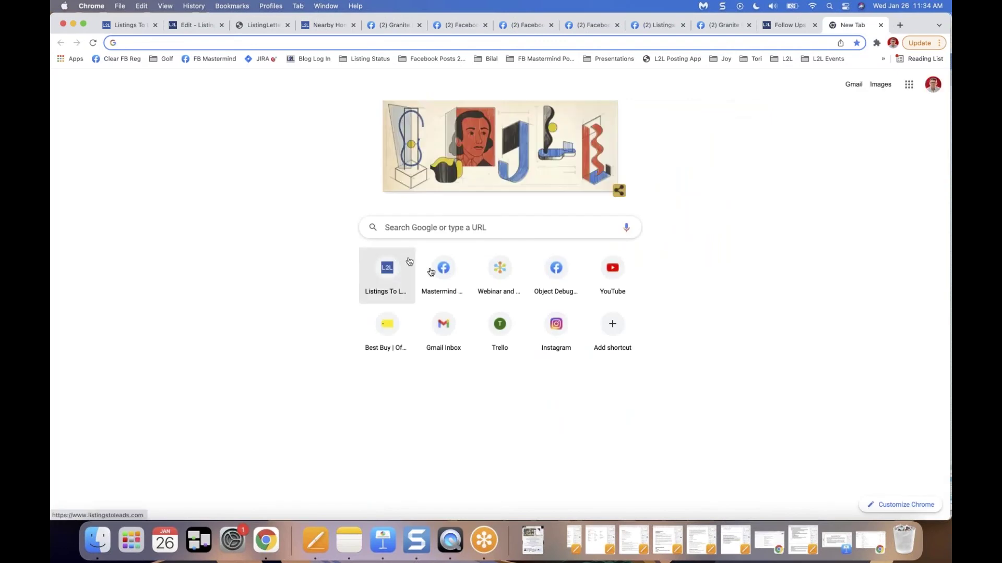
left_click(442, 270)
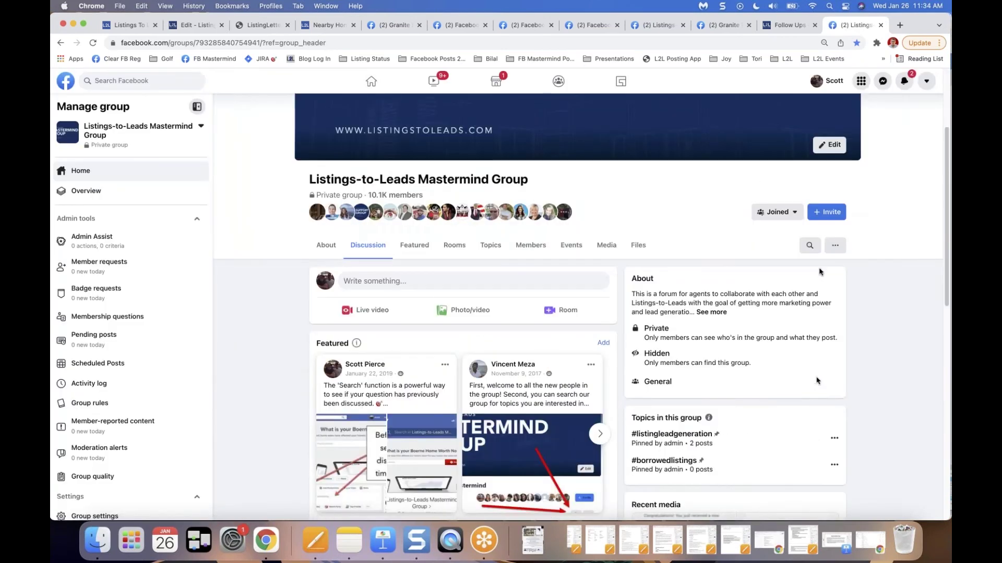
left_click(810, 245)
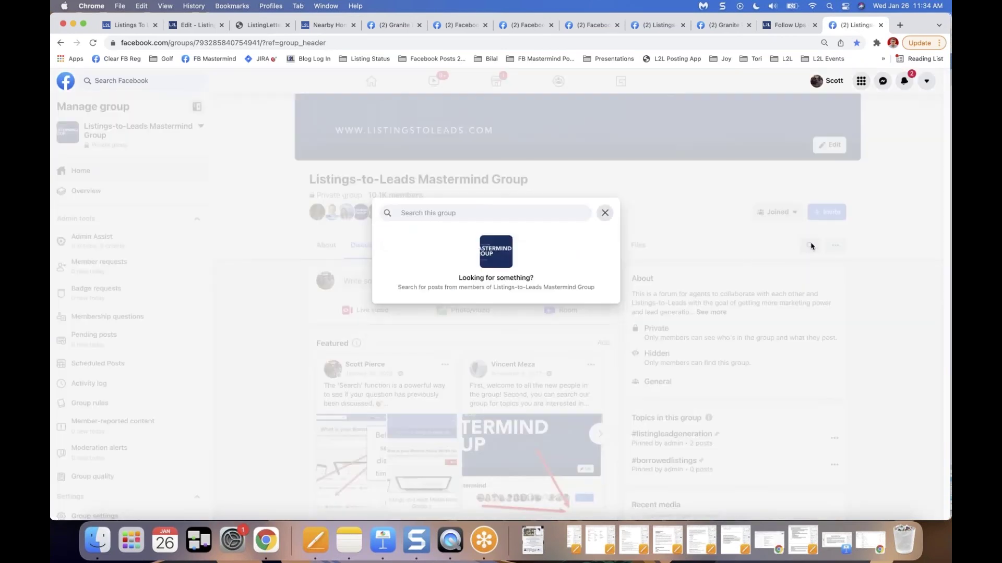
type("Chris Win")
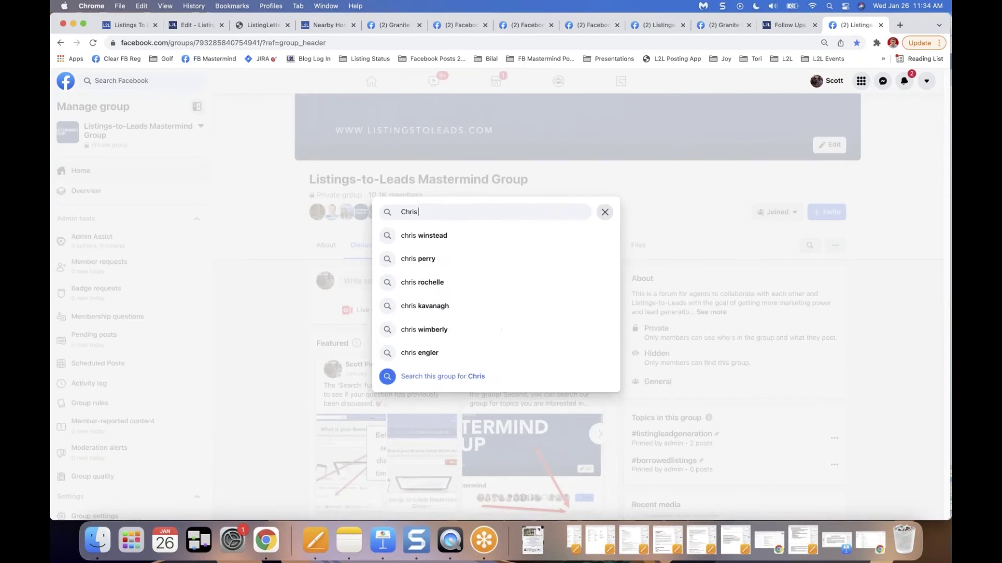
left_click(430, 236)
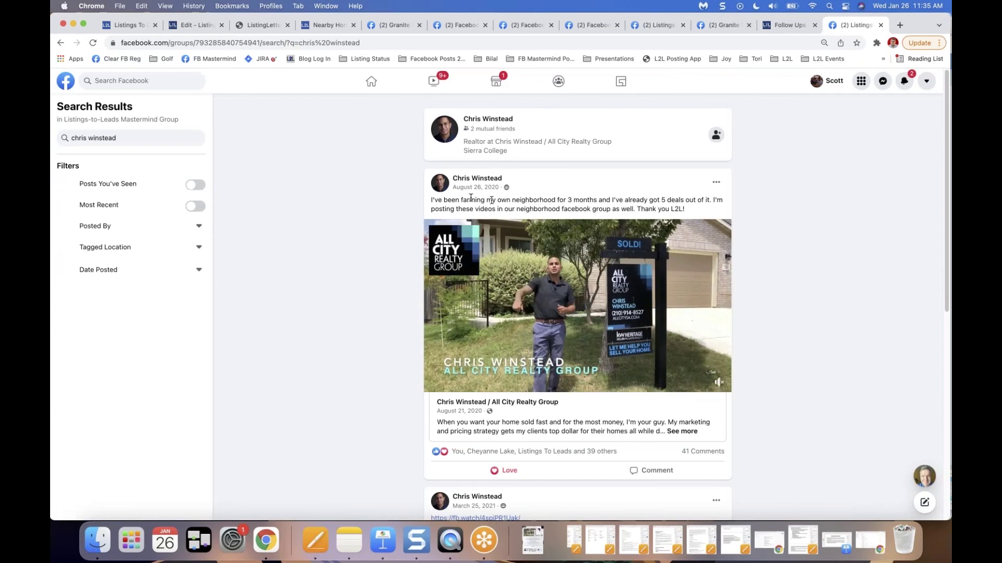
- Highlight the member's neighbourhood-farming results, including 50 leads and 2 listing appointments
left_click_drag(467, 201, 685, 210)
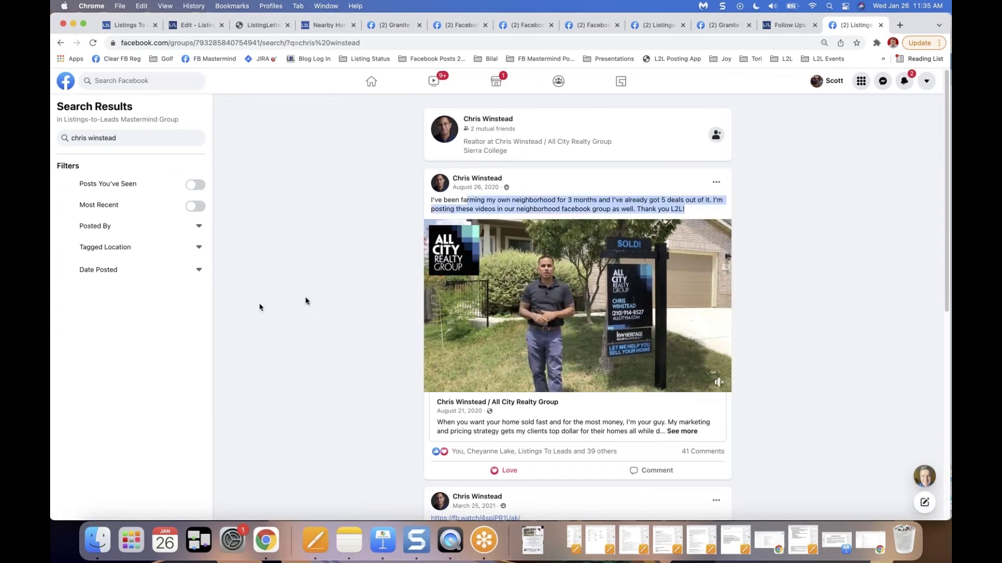
left_click(342, 293)
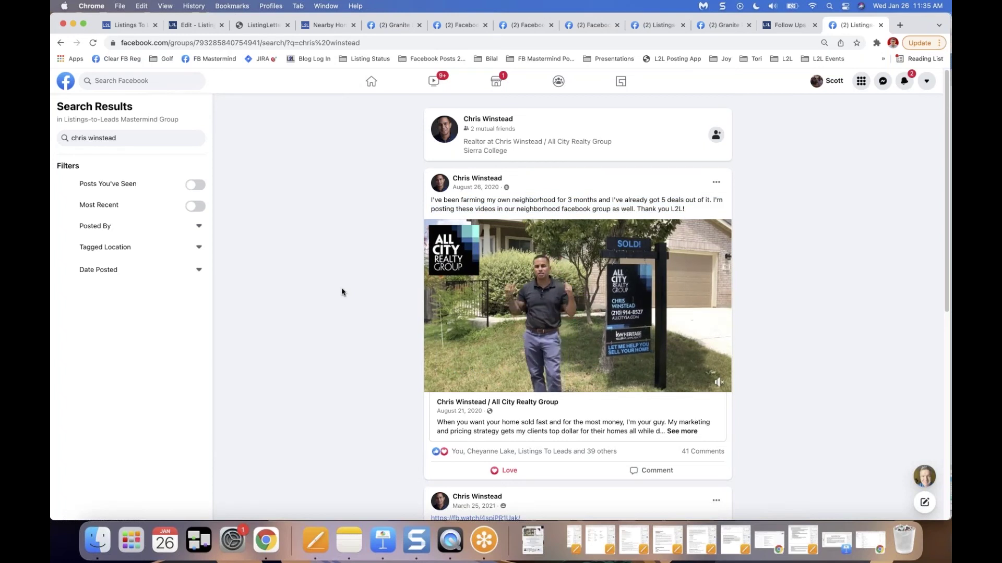
scroll(329, 281, "down", 5)
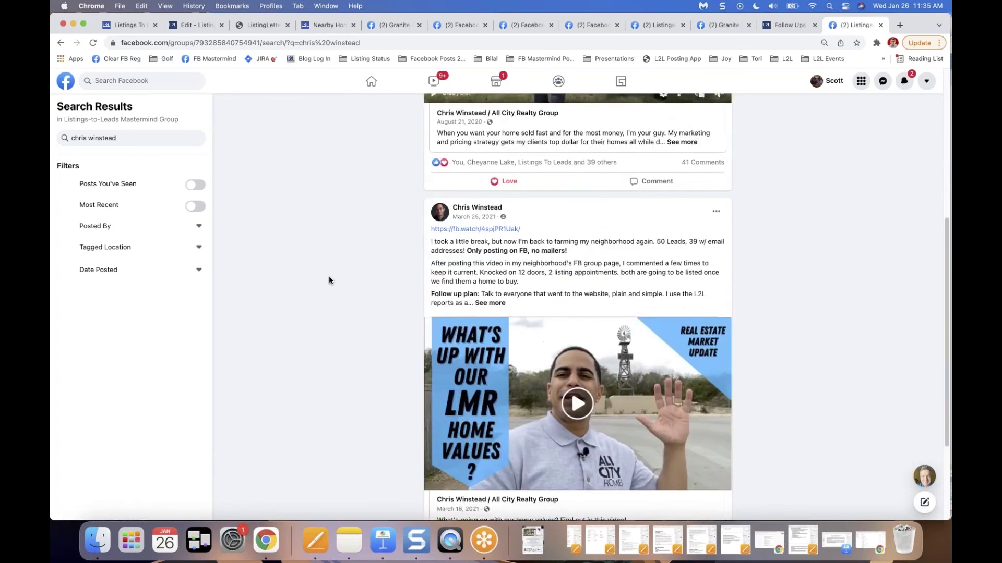
scroll(329, 280, "down", 2)
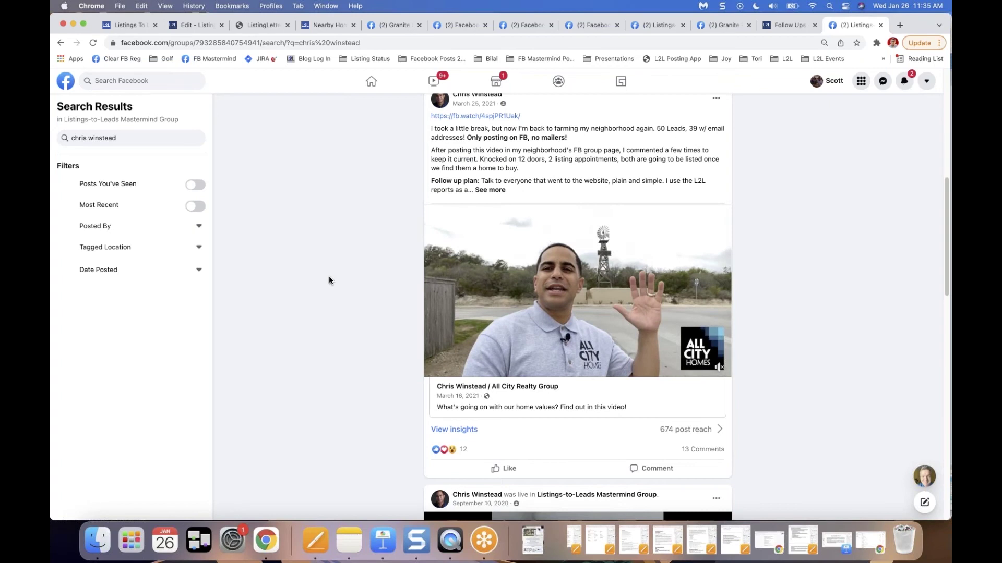
left_click_drag(451, 130, 660, 151)
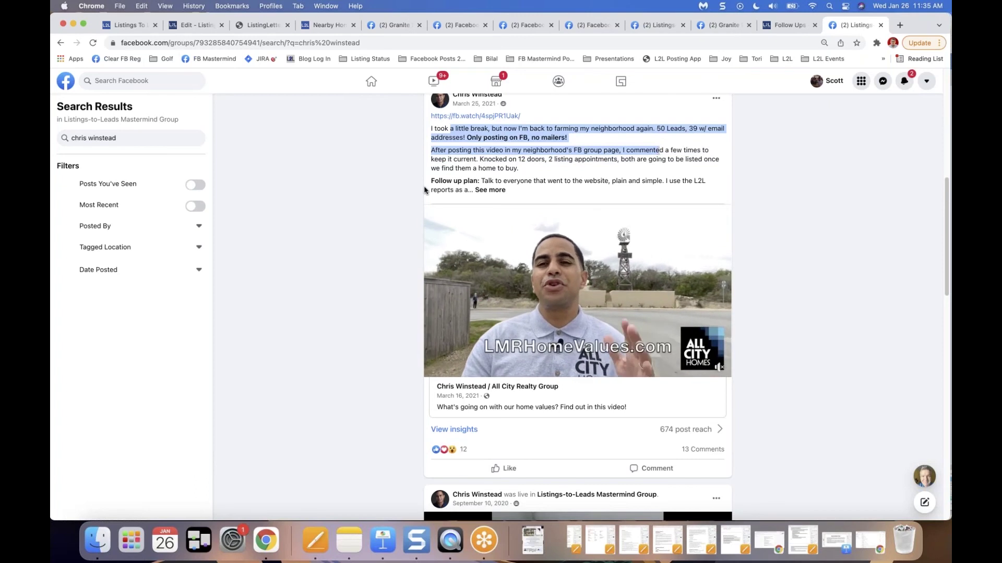
scroll(388, 239, "down", 10)
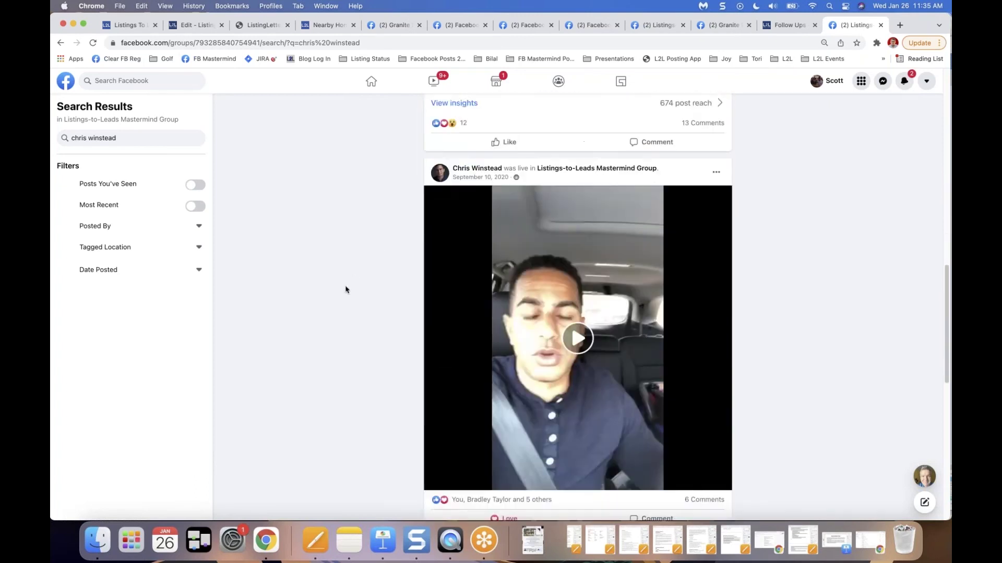
- Preview the 'Just Listed For Sale!' eFlyer for Your Database, then open the Gmail popup
left_click(199, 25)
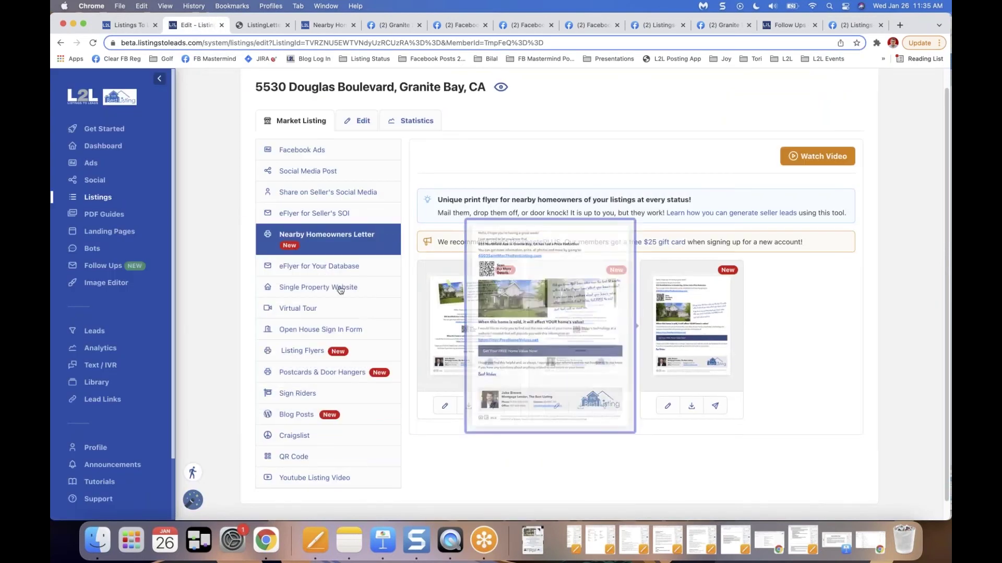
left_click(317, 269)
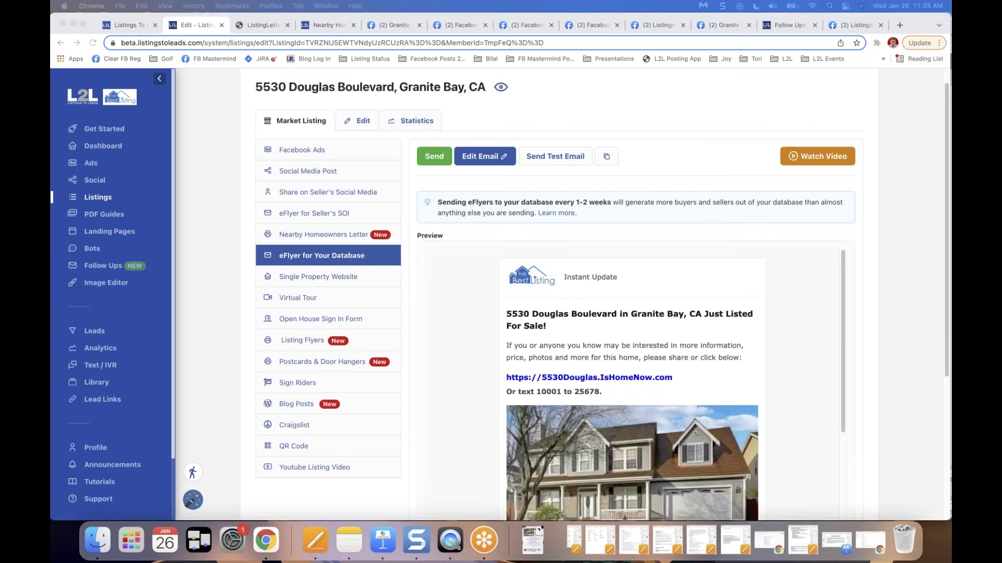
left_click(866, 8)
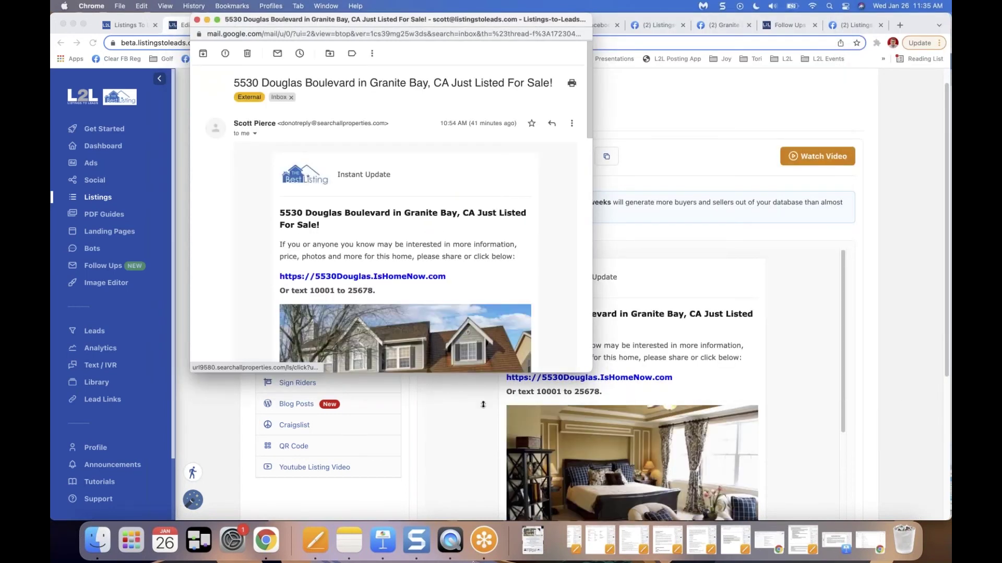
- Stretch the 'Just Listed For Sale!' email window taller, read it through, and reposition the 5530douglas.ishomenow.com website window
left_click_drag(504, 373, 473, 561)
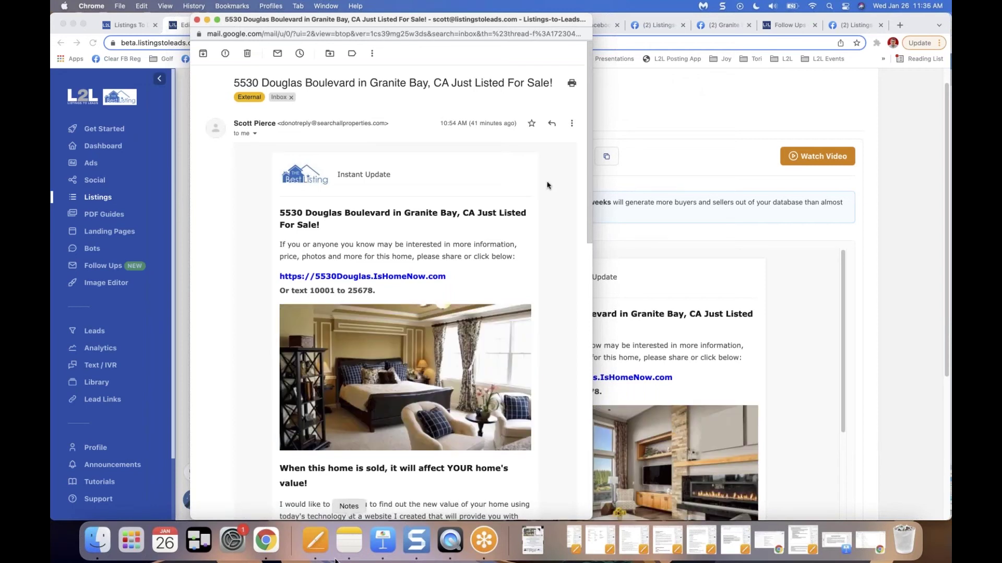
scroll(589, 144, "down", 1)
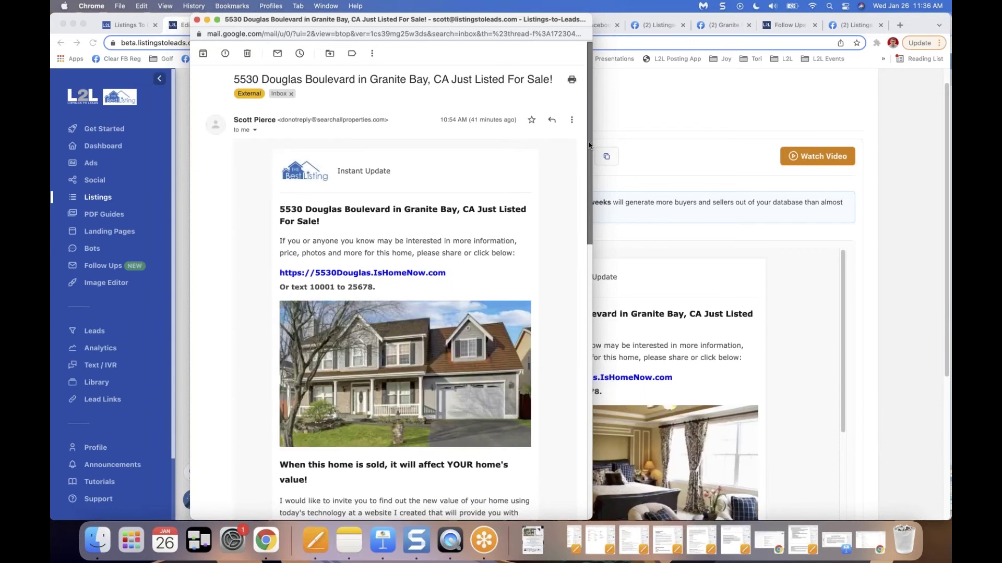
scroll(589, 159, "down", 2)
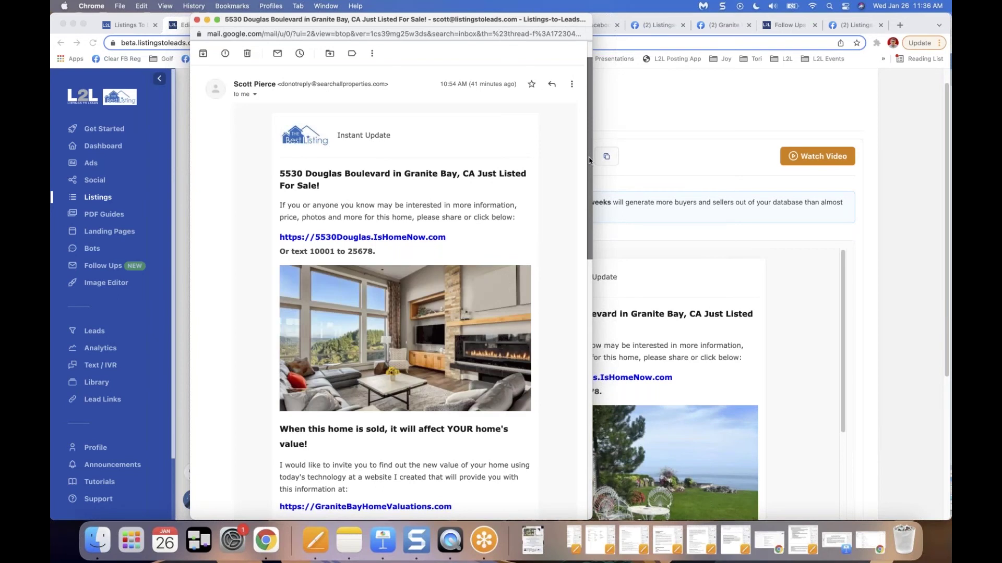
scroll(589, 159, "down", 1)
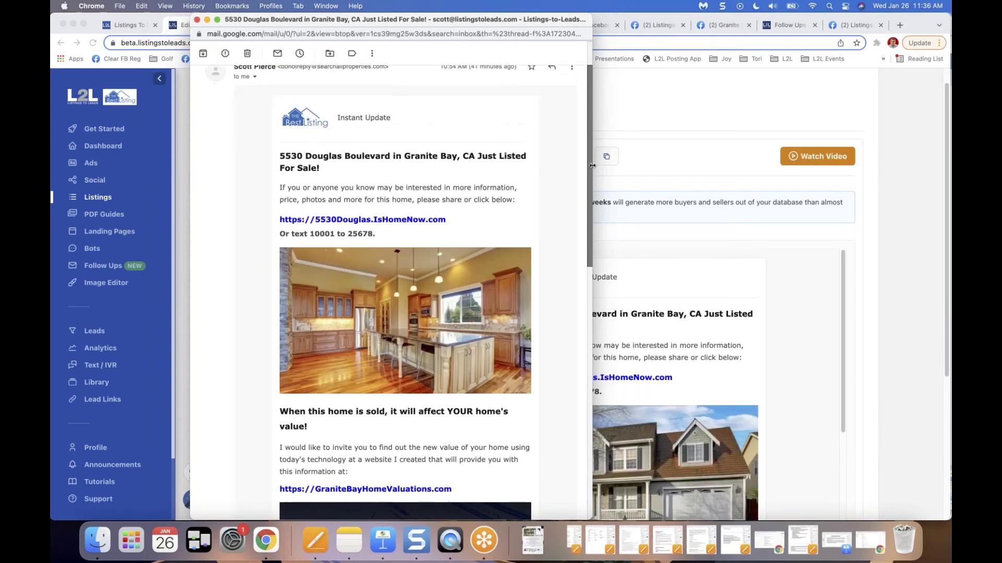
left_click_drag(592, 166, 596, 295)
scroll(515, 90, "up", 10)
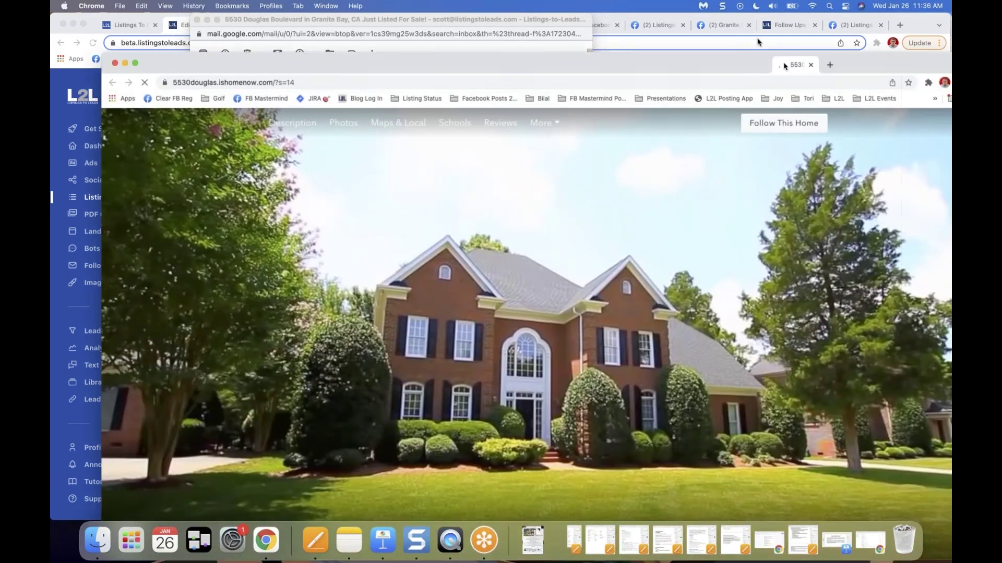
left_click_drag(784, 66, 741, 28)
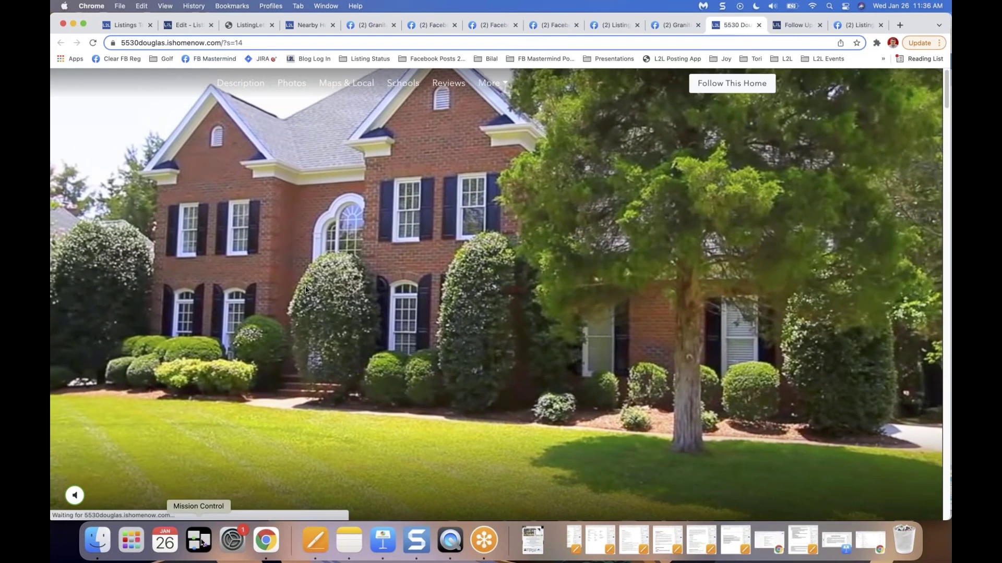
- Place the listing email on the left beside the property website and scroll to the GraniteBayHomeValuations.com offer
left_click(198, 541)
left_click(218, 209)
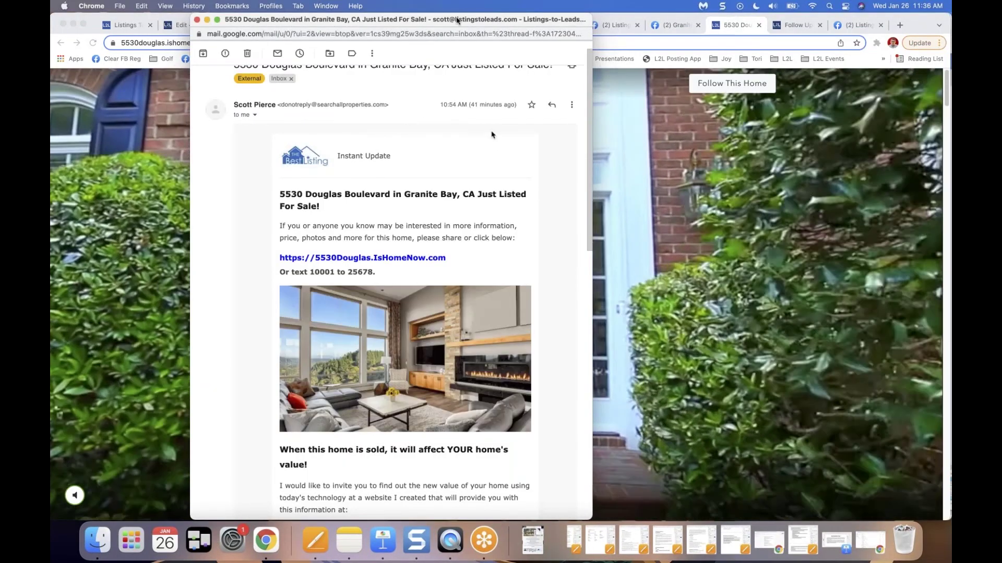
left_click_drag(449, 19, 319, 19)
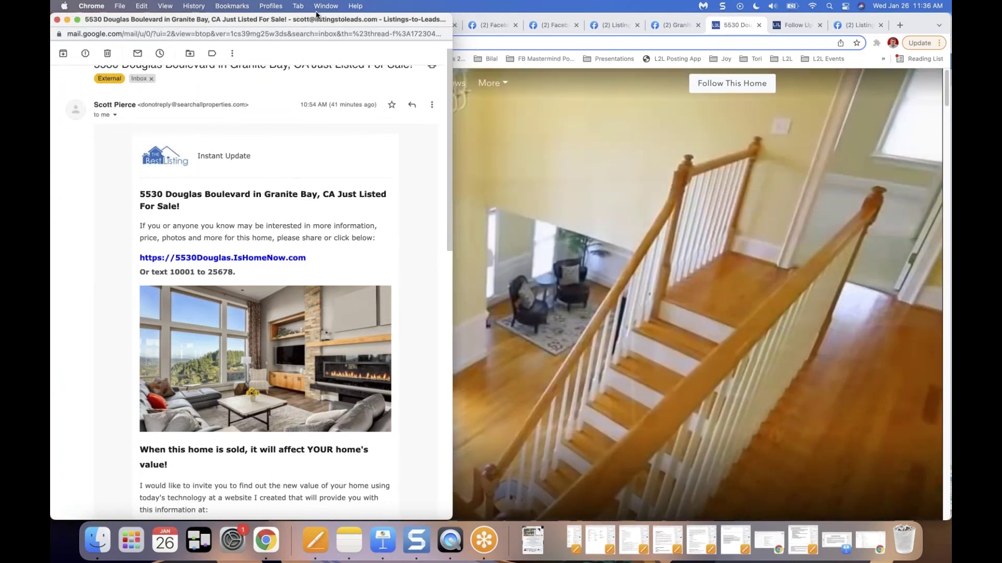
left_click_drag(449, 120, 439, 209)
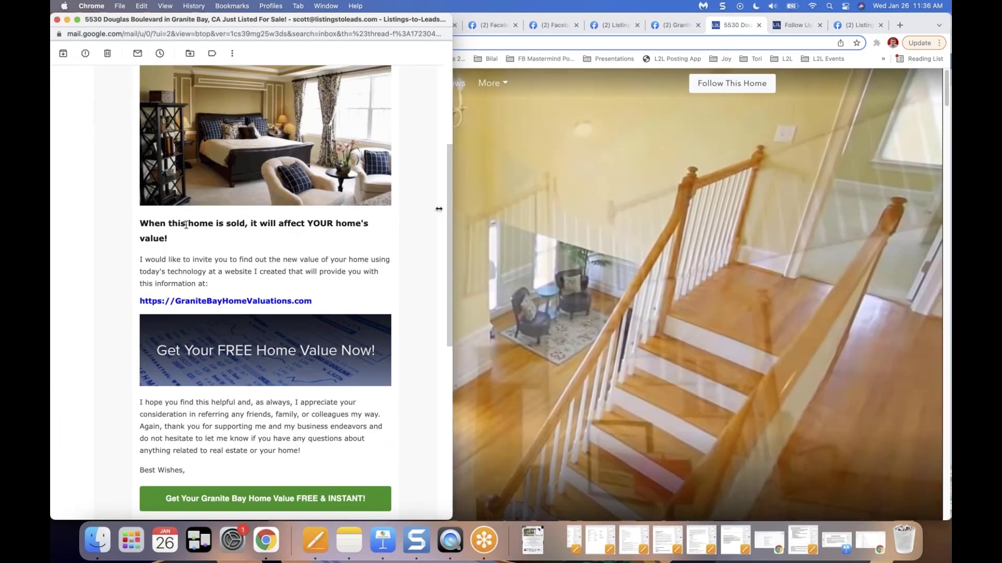
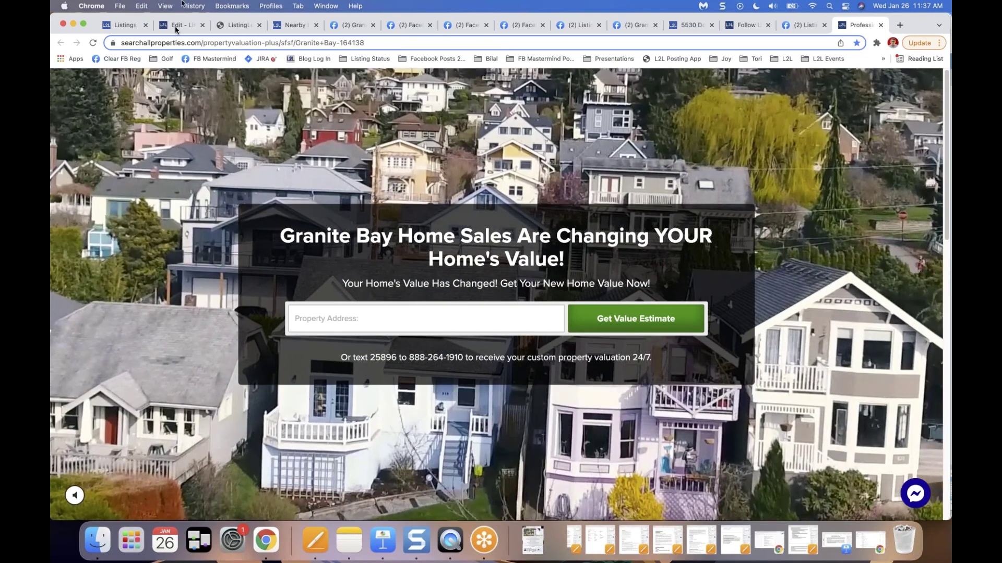
- Copy the 5530 Douglas Boulevard eFlyer for Your Database code, then go to Follow Ups
left_click(176, 26)
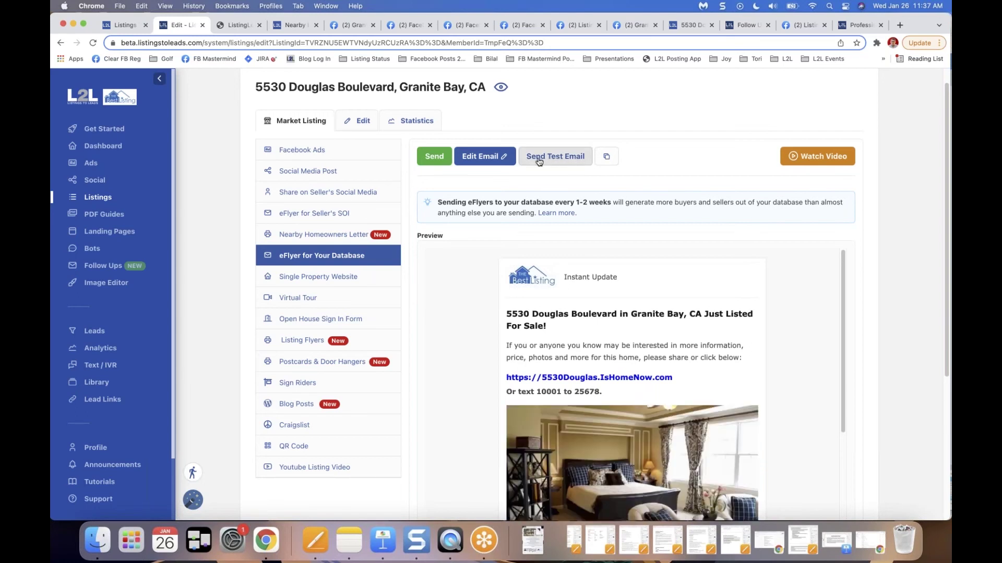
left_click(608, 160)
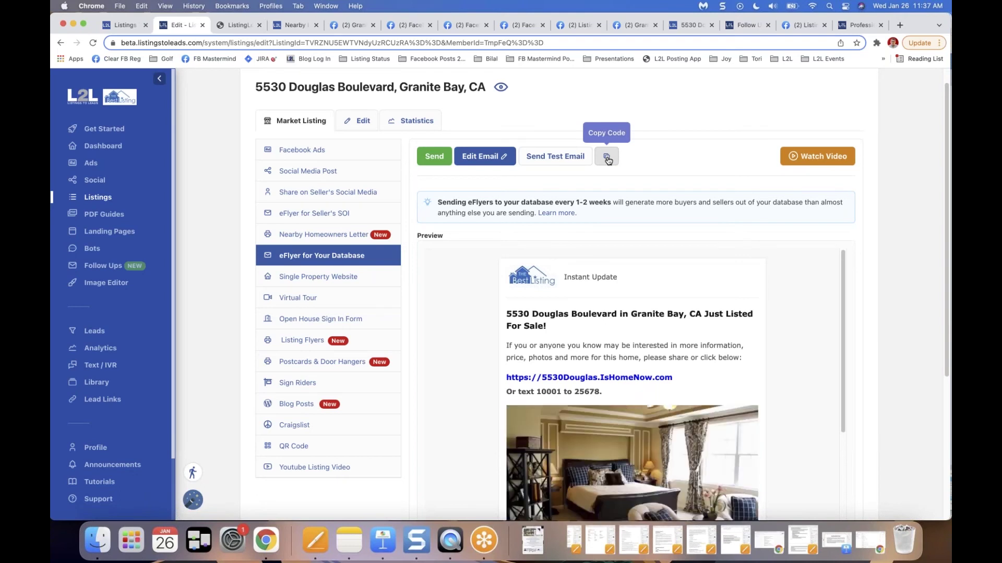
left_click(607, 159)
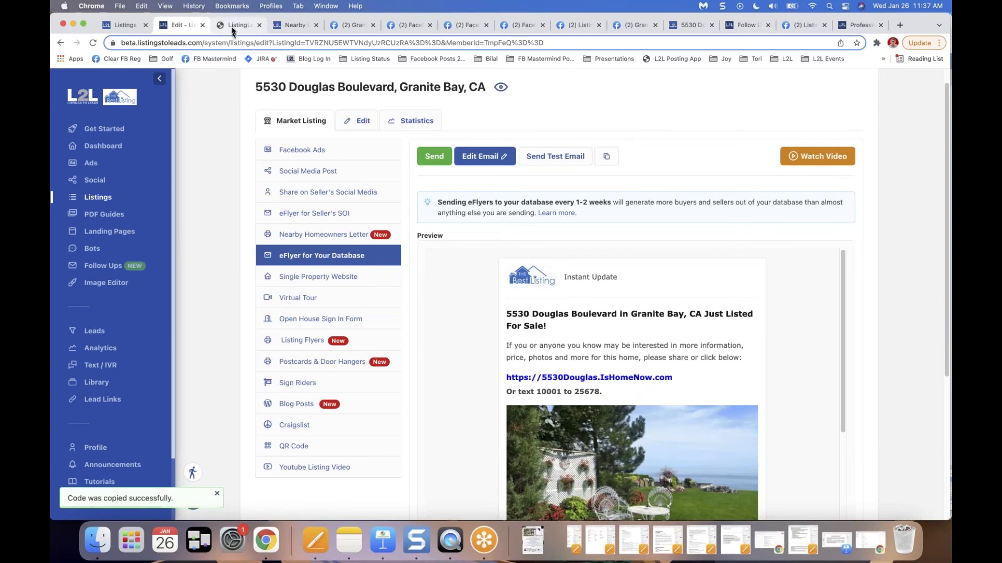
left_click(746, 25)
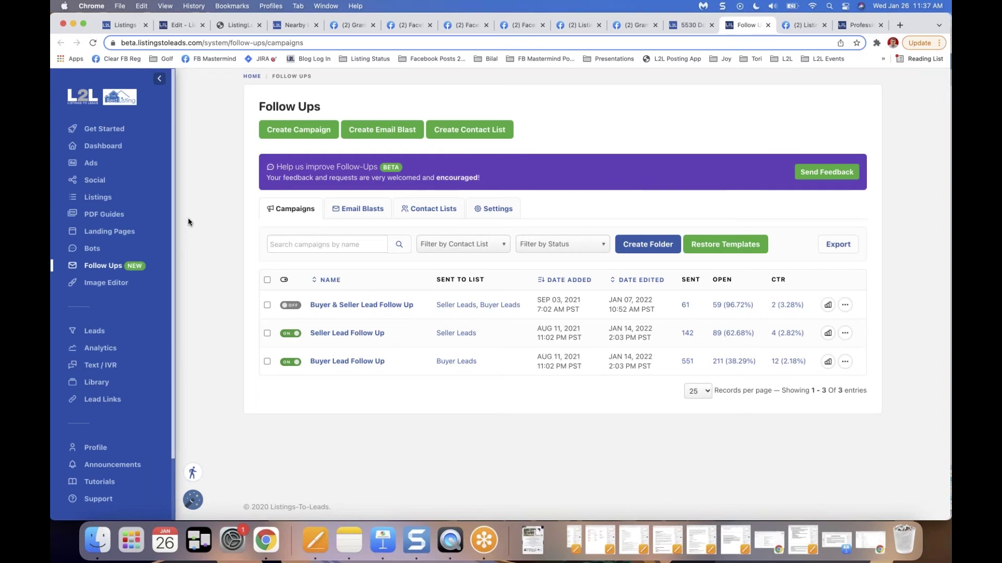
- Create a new email blast with the subject 'Just Listed in Granite Bay!'
left_click(383, 133)
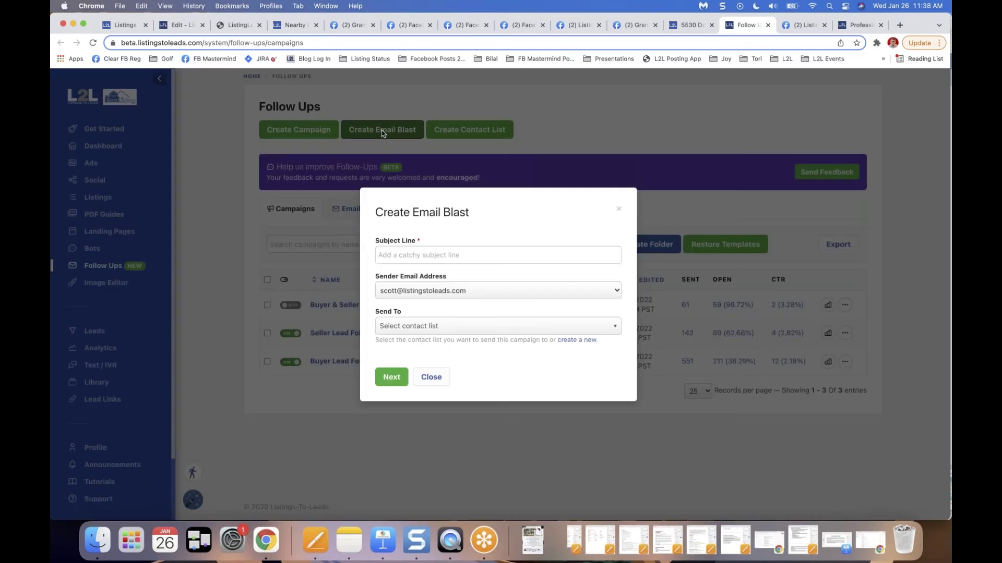
left_click(444, 256)
type("Justt")
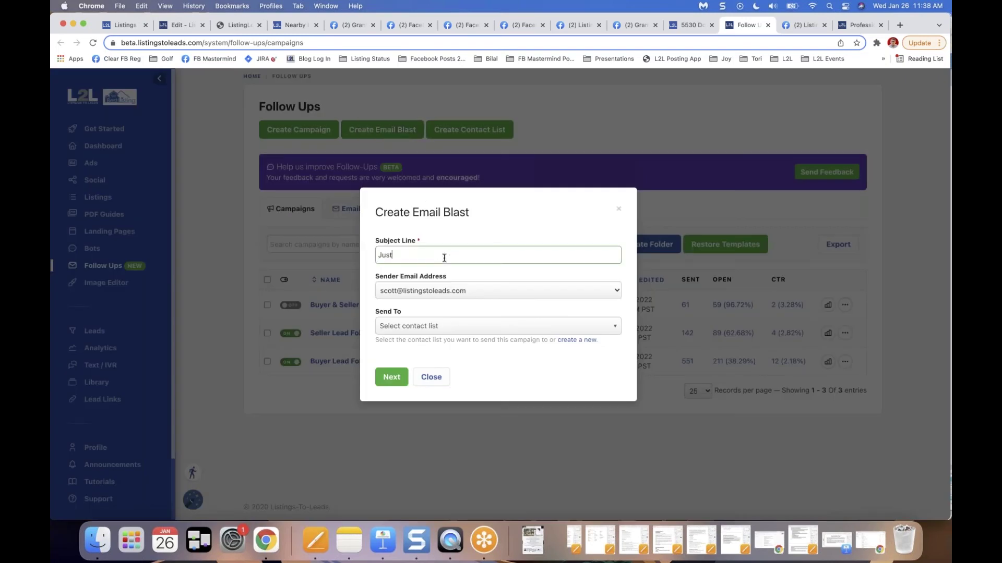
key("BackSpace")
key("BackSpace")
type("ustt Listed in Granite Bay!")
key("Delete")
- Send the blast to Seller Leads and Buyer Leads and continue to the message editor
left_click(417, 326)
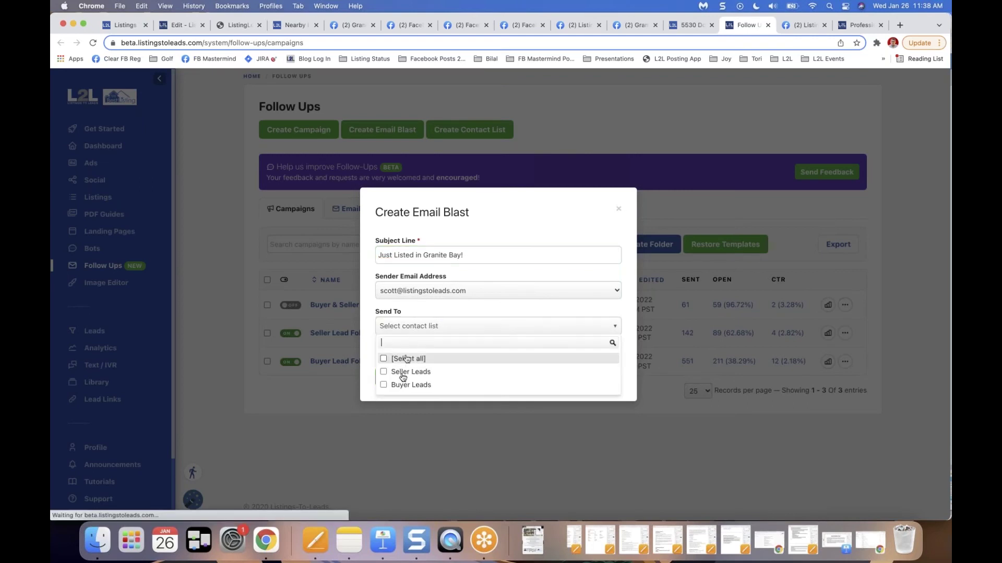
left_click(400, 387)
left_click(385, 372)
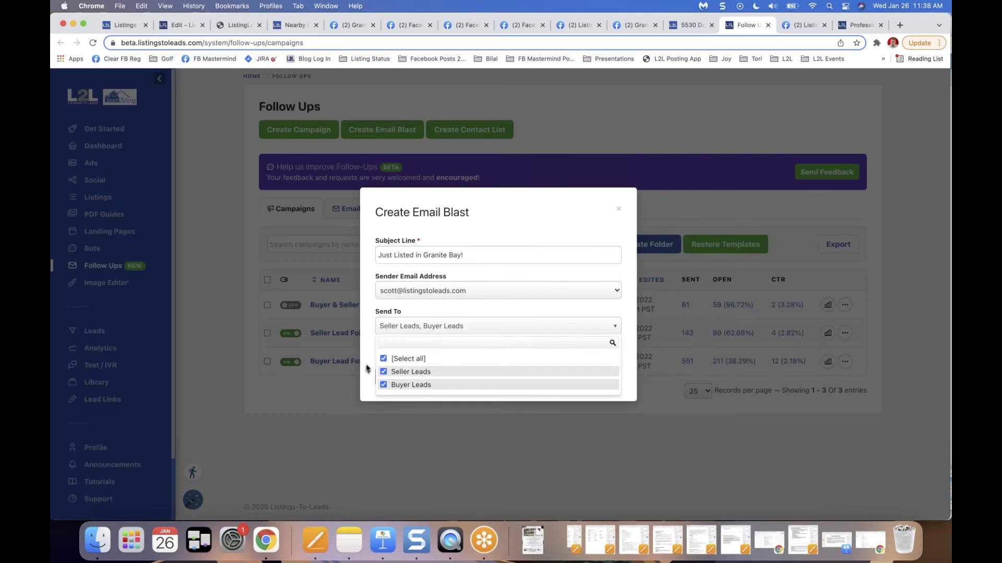
left_click(367, 369)
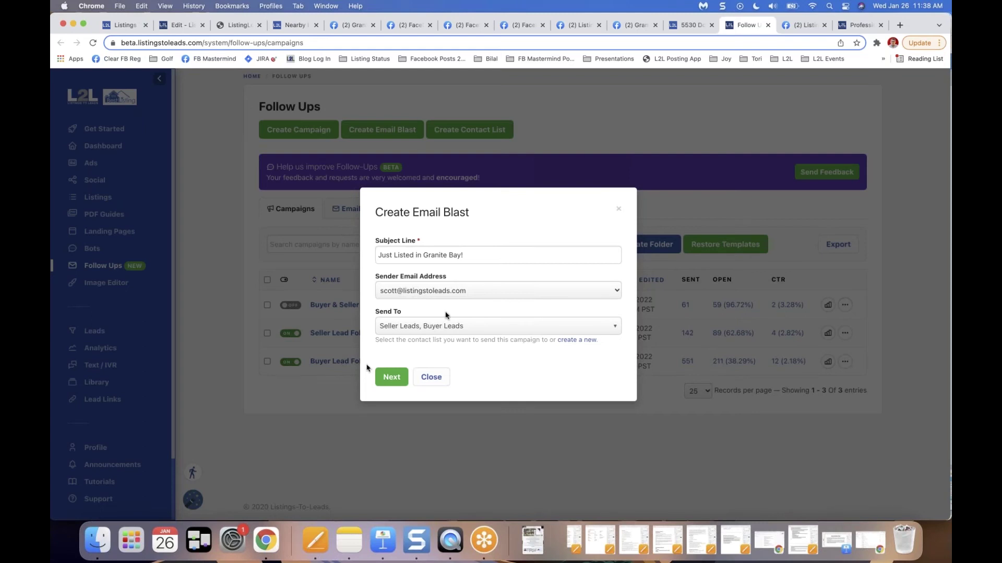
left_click(392, 381)
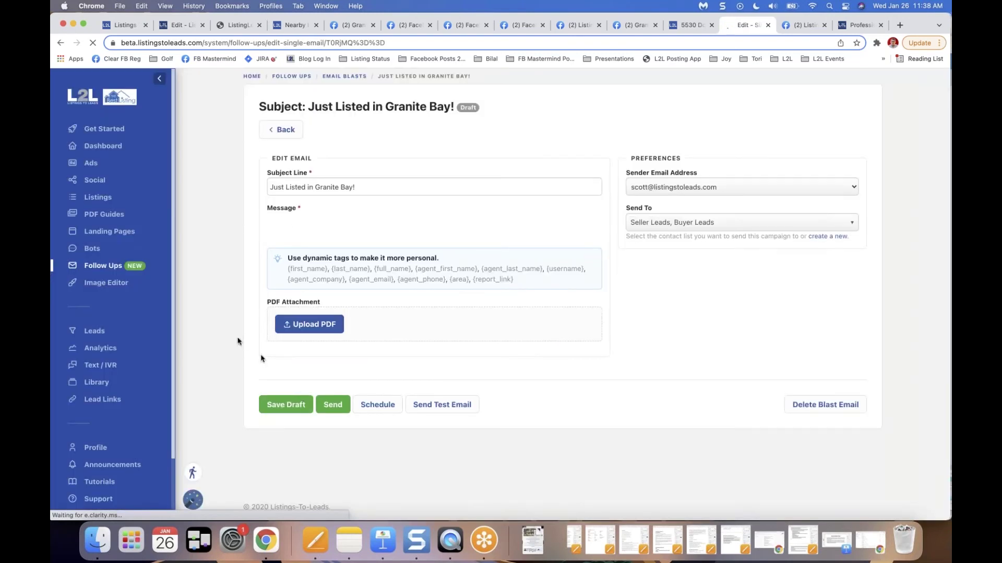
- Paste the copied eFlyer code in Source view and review the rendered email below the greeting
scroll(224, 331, "down", 2)
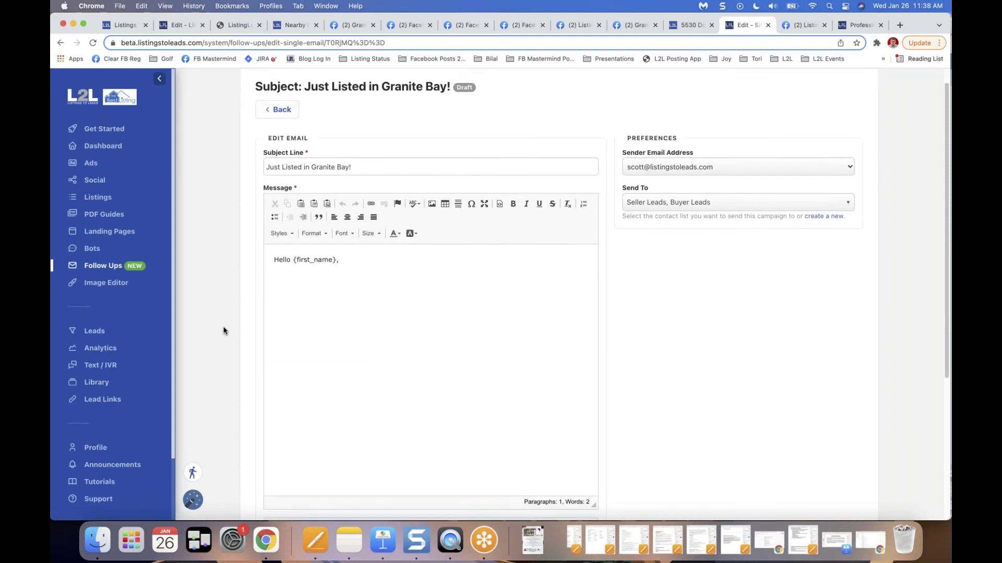
scroll(223, 331, "down", 1)
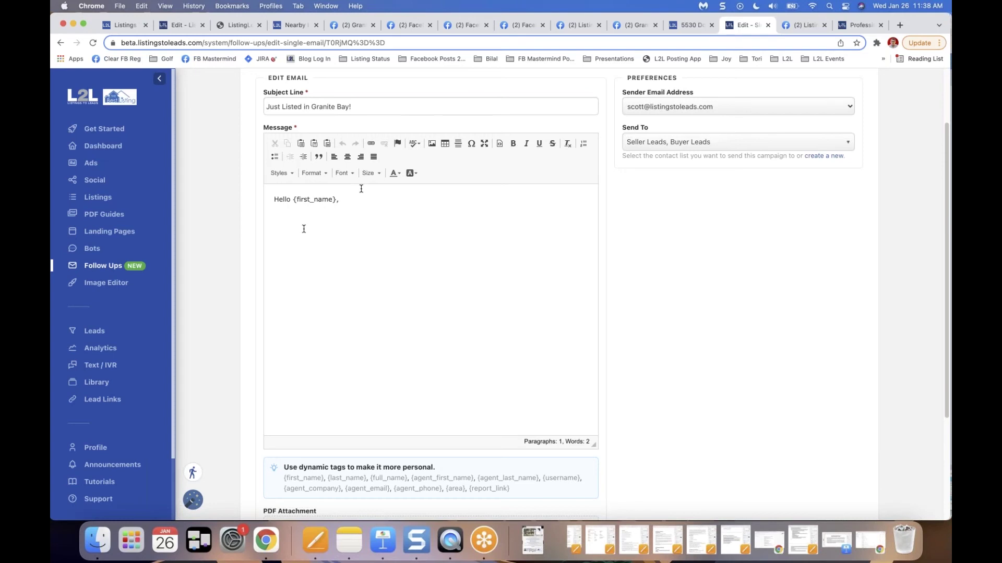
left_click(500, 146)
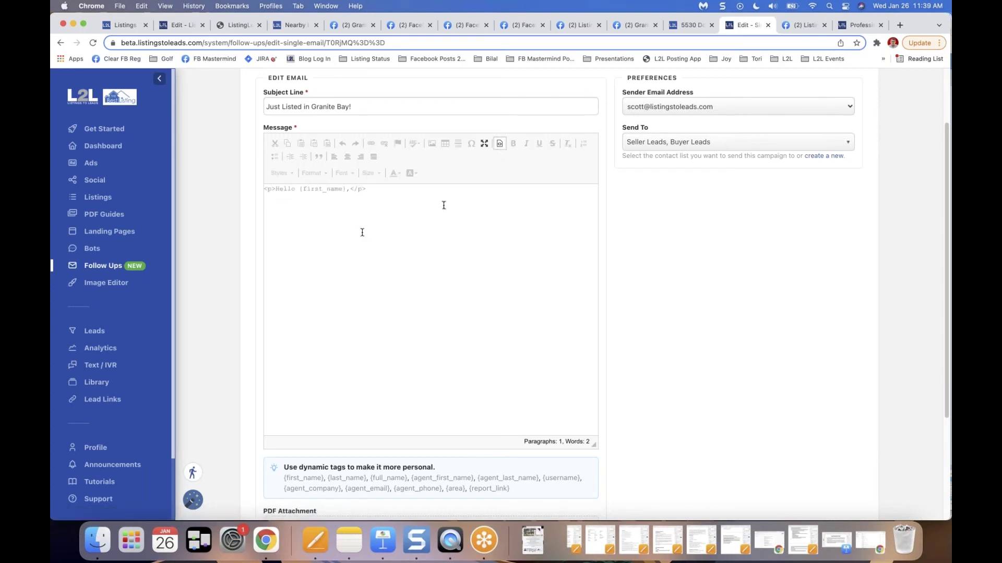
key("super+v")
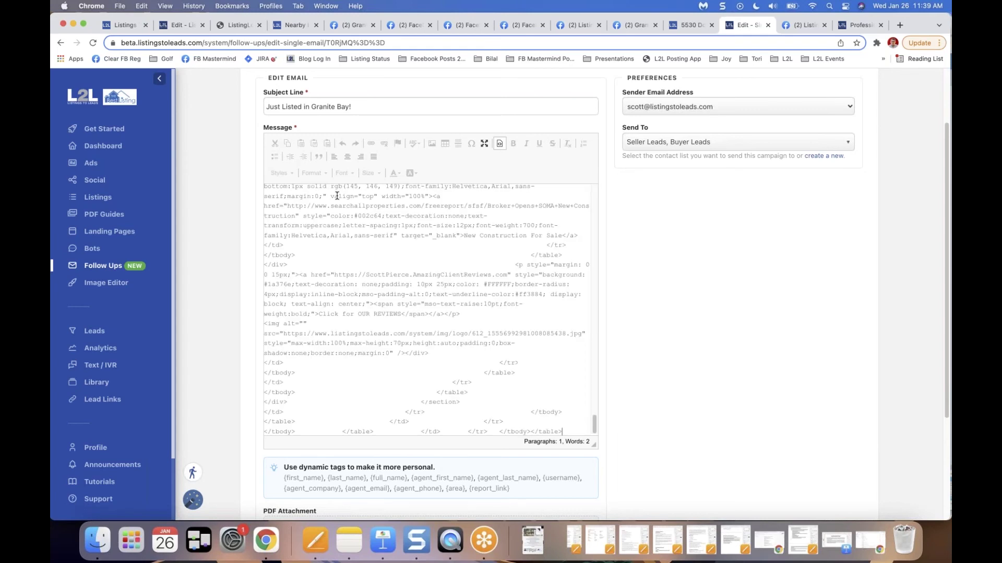
left_click(499, 144)
left_click_drag(595, 246, 601, 206)
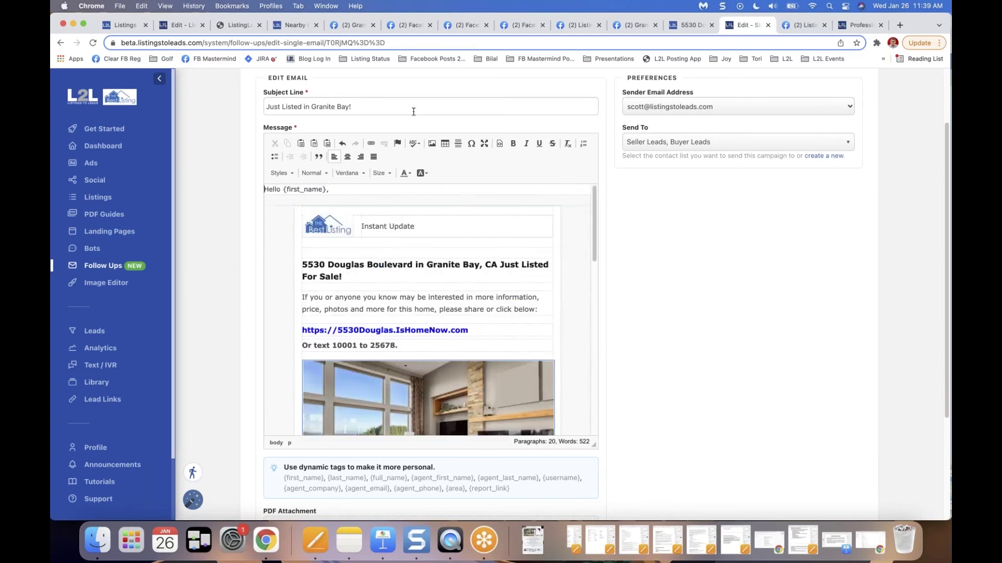
scroll(622, 237, "down", 1)
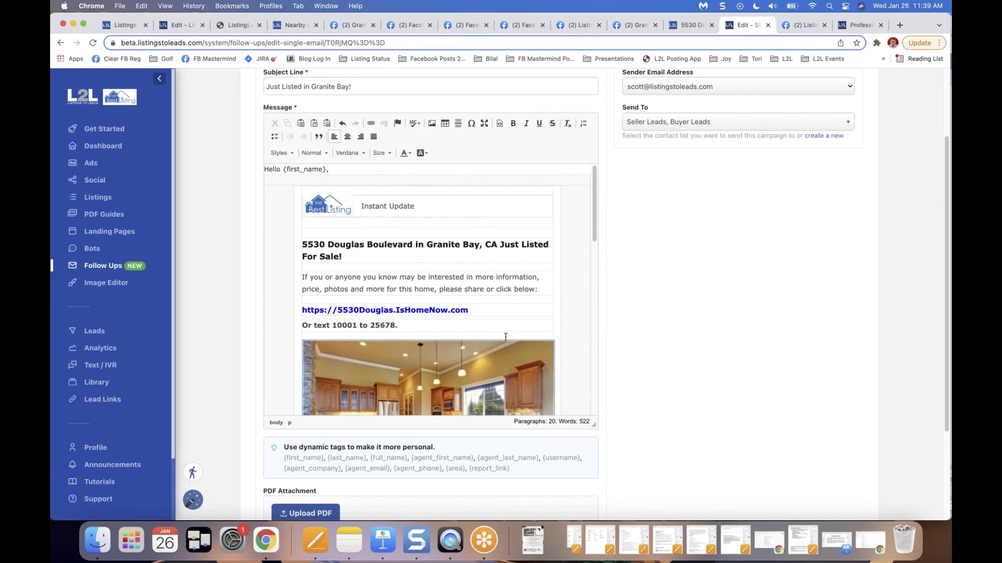
scroll(505, 337, "down", 2)
scroll(303, 464, "down", 4)
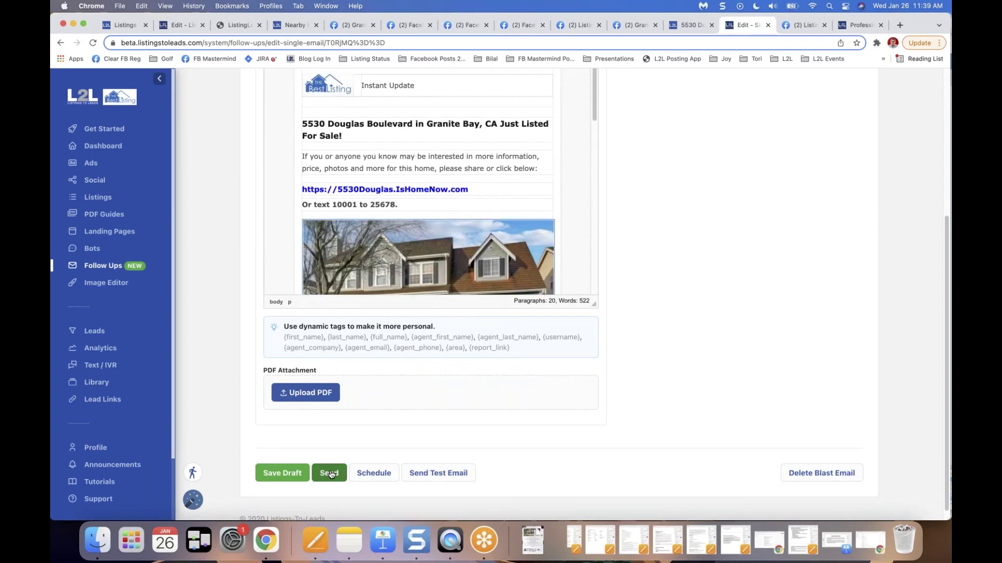
- Bring up the Gmail listing email and follow its house photo to 5530douglas.ishomenow.com
left_click(200, 544)
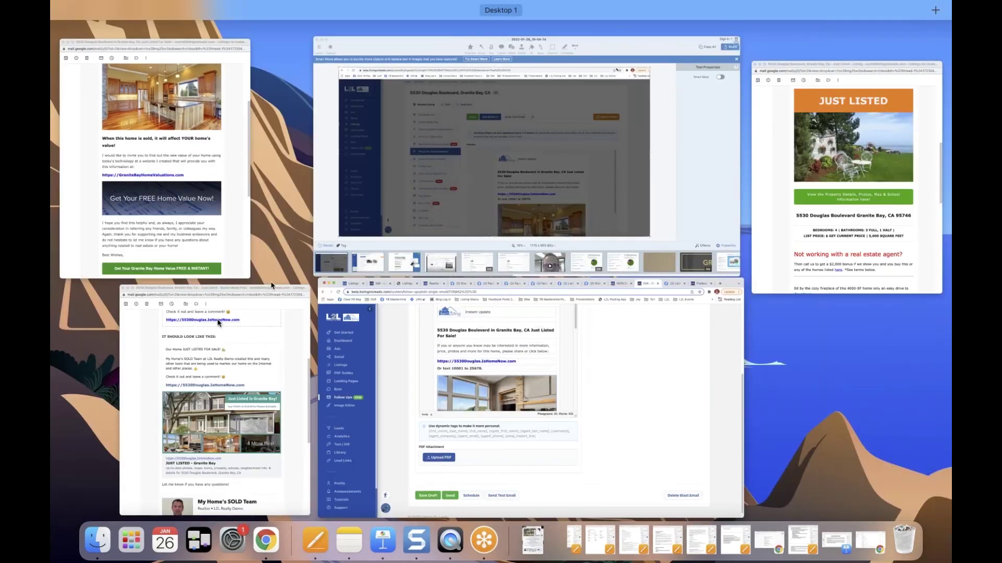
left_click(189, 215)
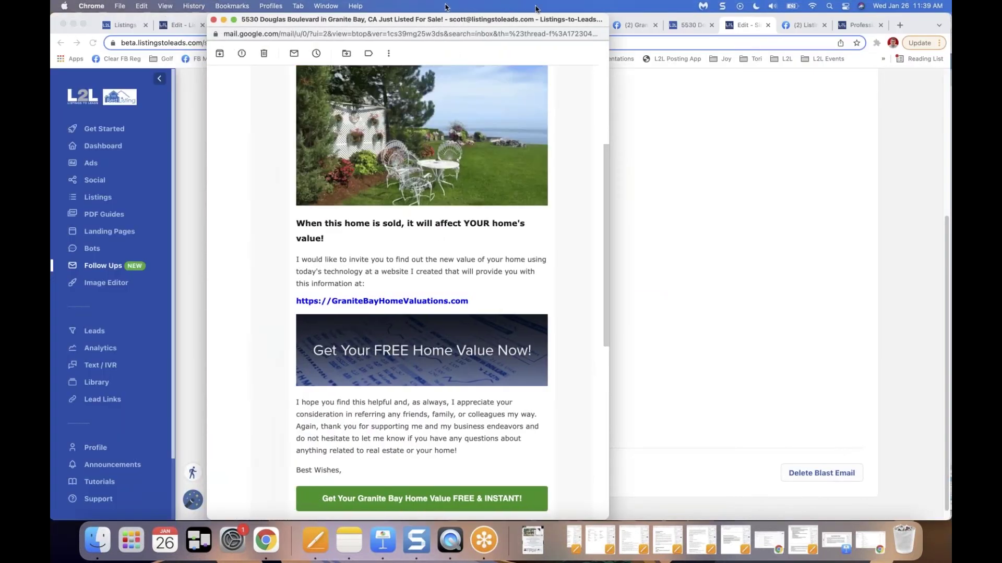
left_click_drag(445, 7, 536, 7)
left_click_drag(696, 186, 697, 84)
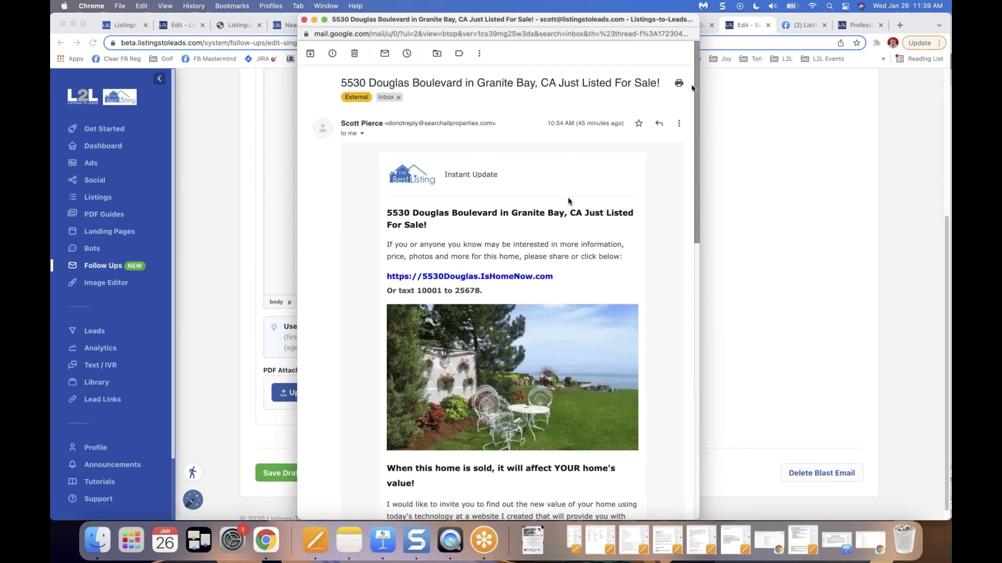
scroll(491, 350, "down", 1)
left_click(471, 343)
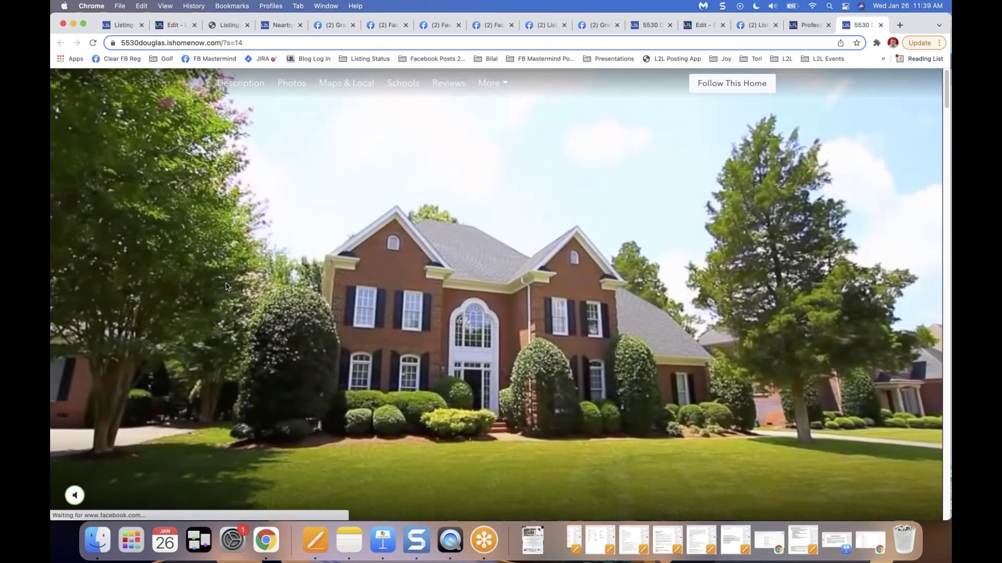
- Scroll the property site past Schedule a Tour and the 'When do you plan to buy?' section
scroll(226, 287, "down", 3)
scroll(226, 287, "down", 6)
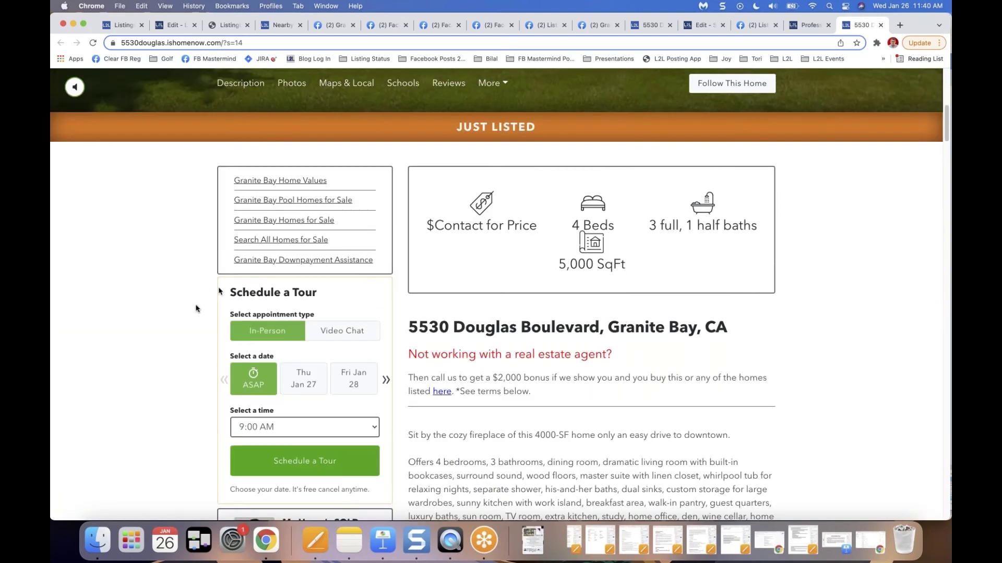
scroll(195, 309, "down", 4)
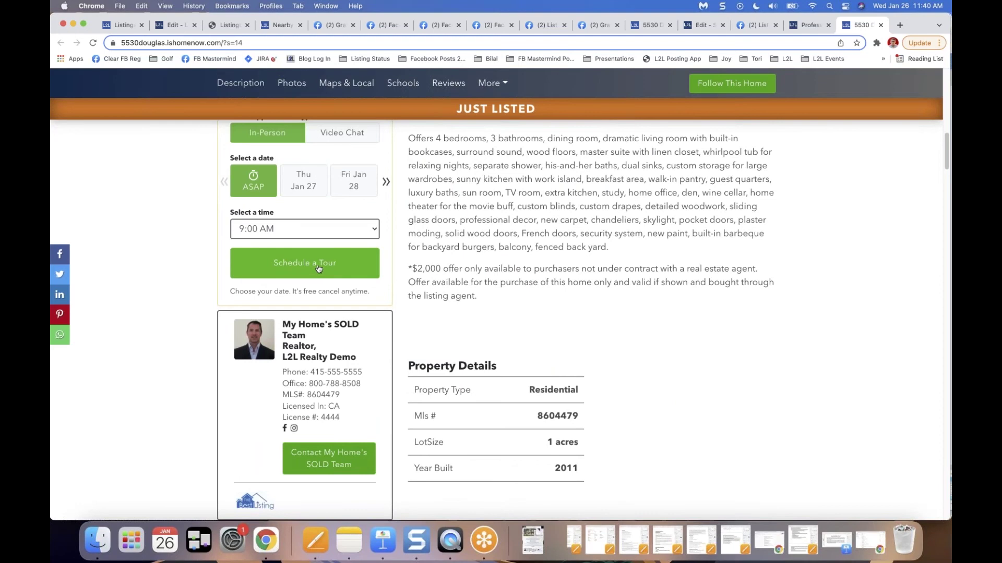
scroll(319, 268, "down", 6)
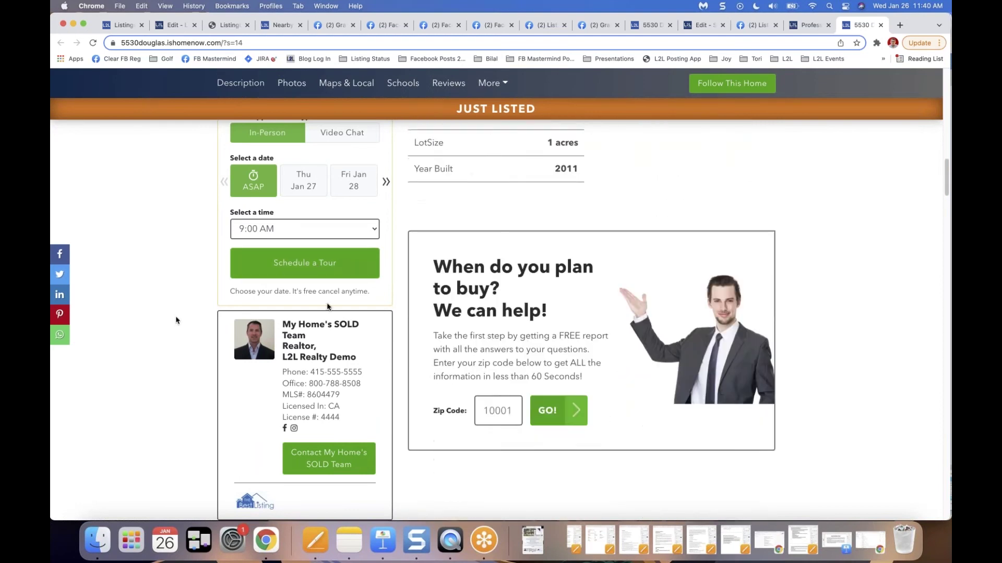
scroll(334, 305, "down", 2)
left_click_drag(500, 242, 553, 258)
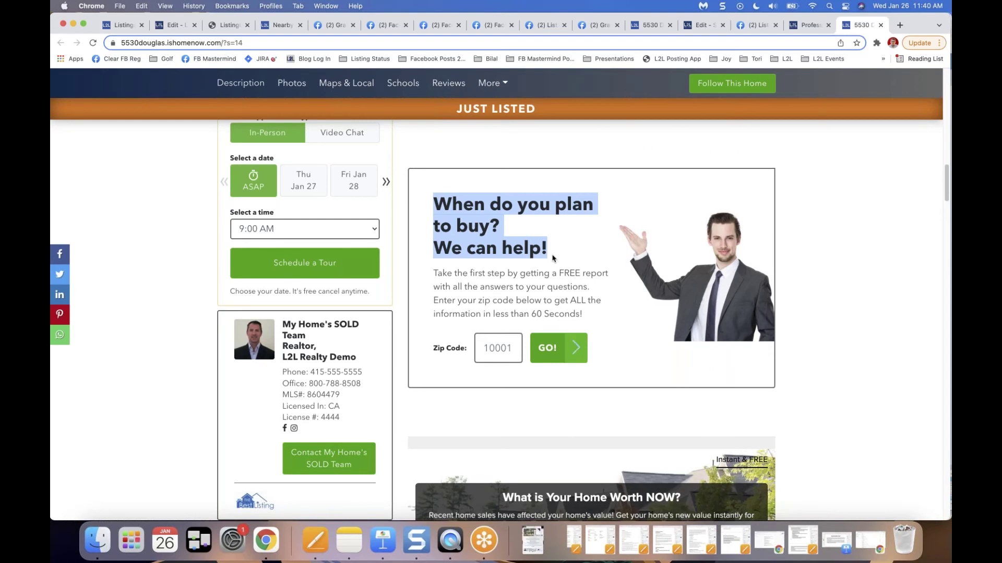
scroll(553, 259, "down", 3)
scroll(538, 295, "down", 5)
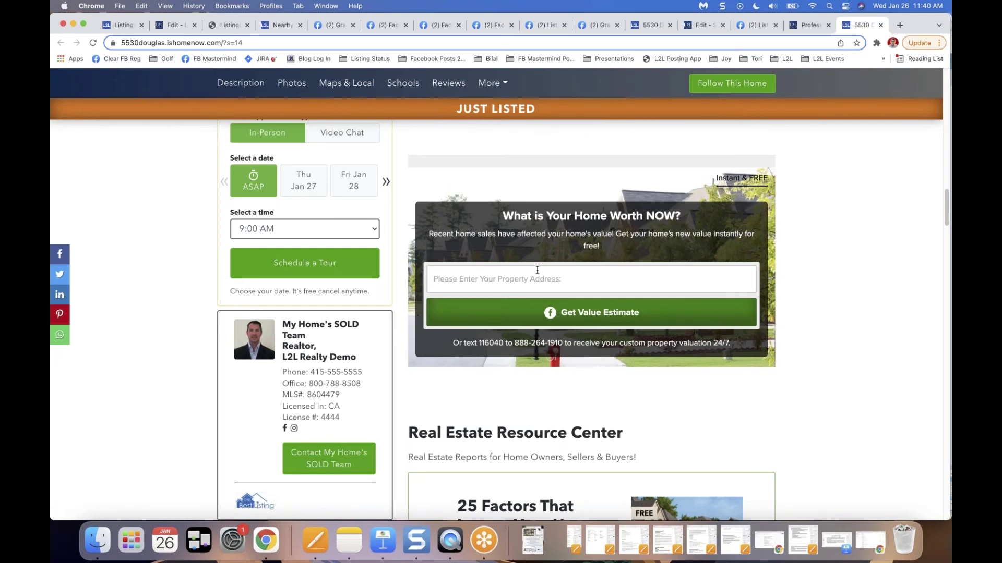
scroll(537, 270, "down", 7)
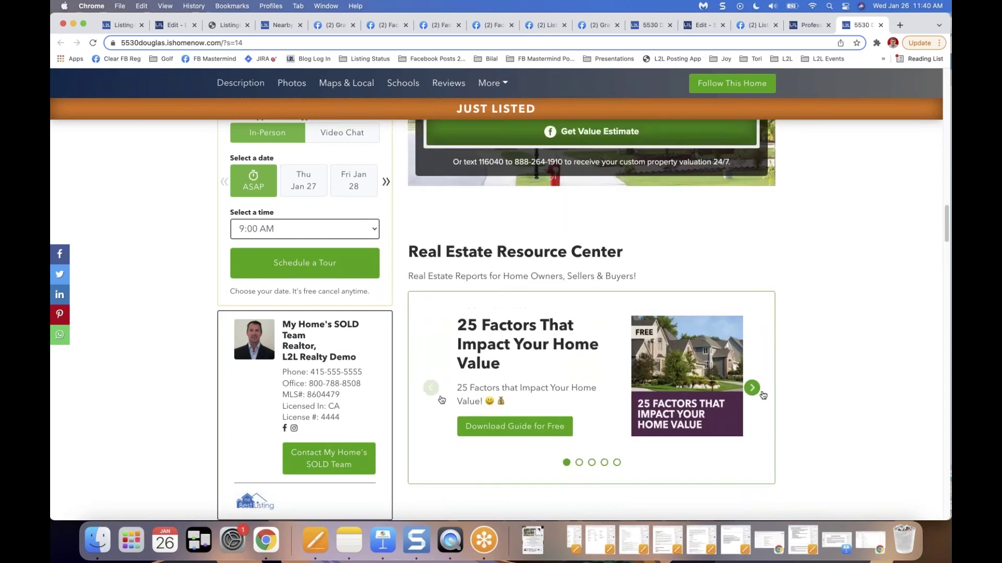
- Page through the Real Estate Resource Center guides and back to the 25 Factors guide
left_click(752, 395)
left_click(752, 395)
left_click(752, 395)
left_click(752, 392)
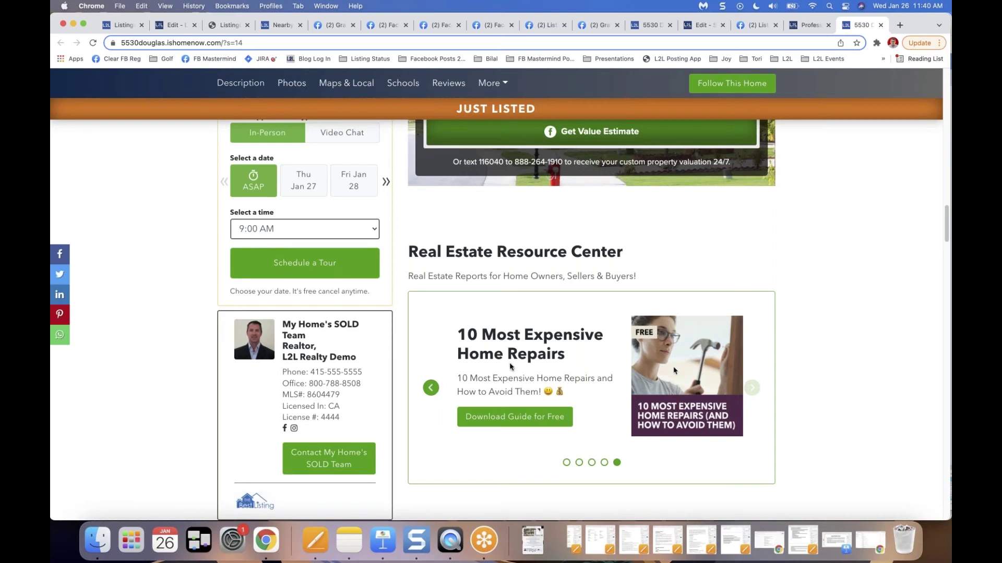
left_click(431, 388)
left_click(431, 388)
left_click(430, 388)
left_click(431, 389)
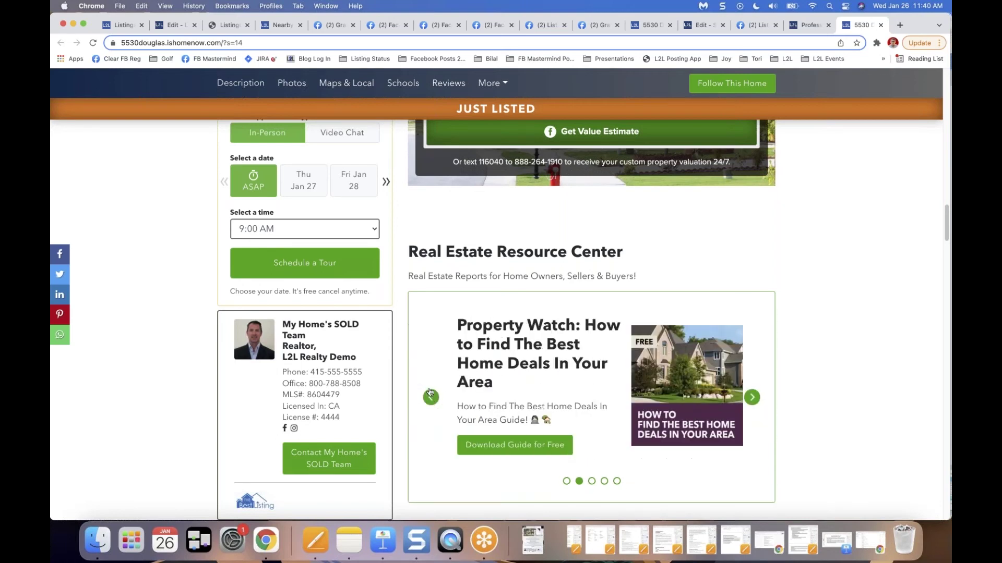
left_click(430, 392)
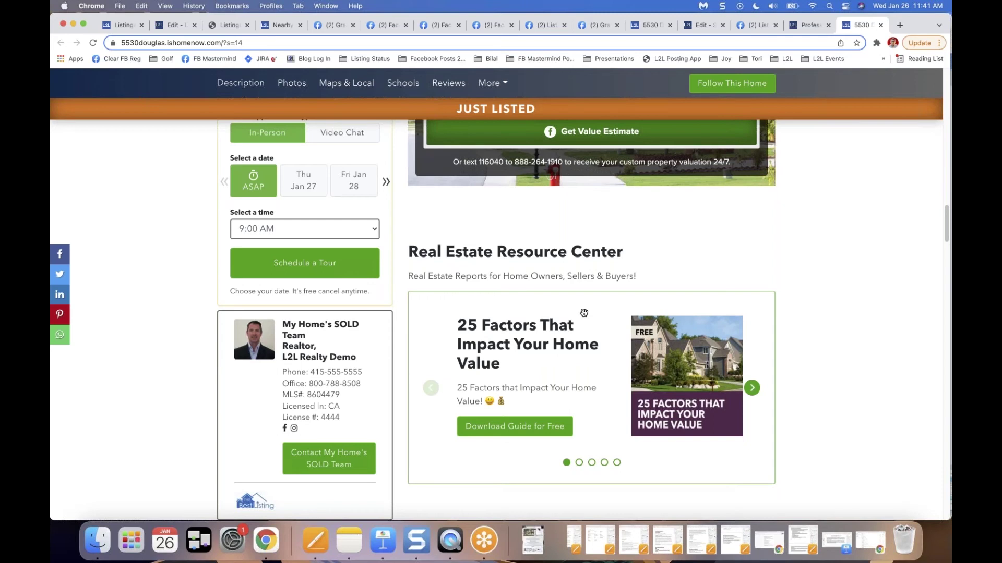
- Return to the Edit - Listings tab and scroll through the eFlyer for Your Database preview
left_click(176, 26)
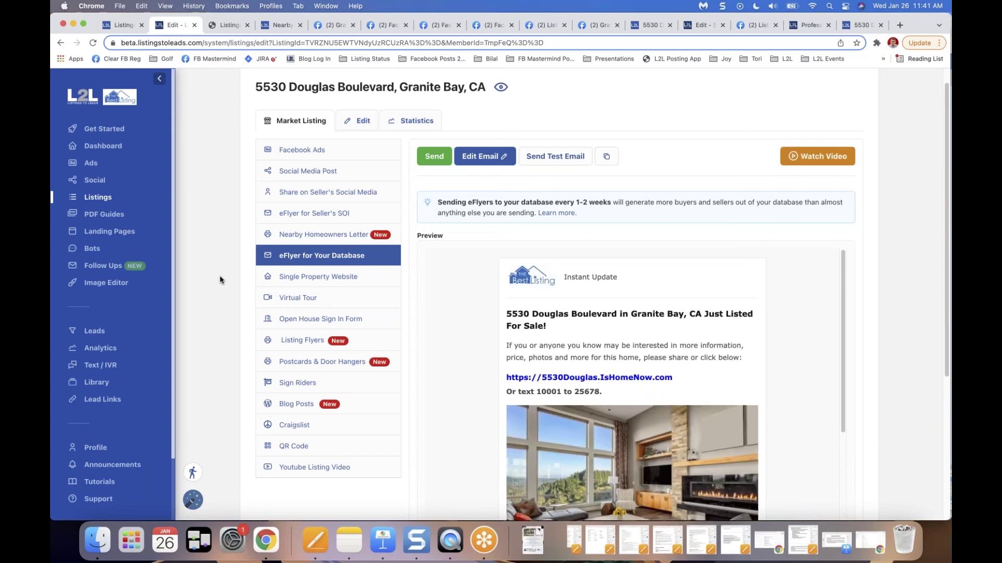
scroll(220, 280, "down", 2)
scroll(219, 280, "down", 5)
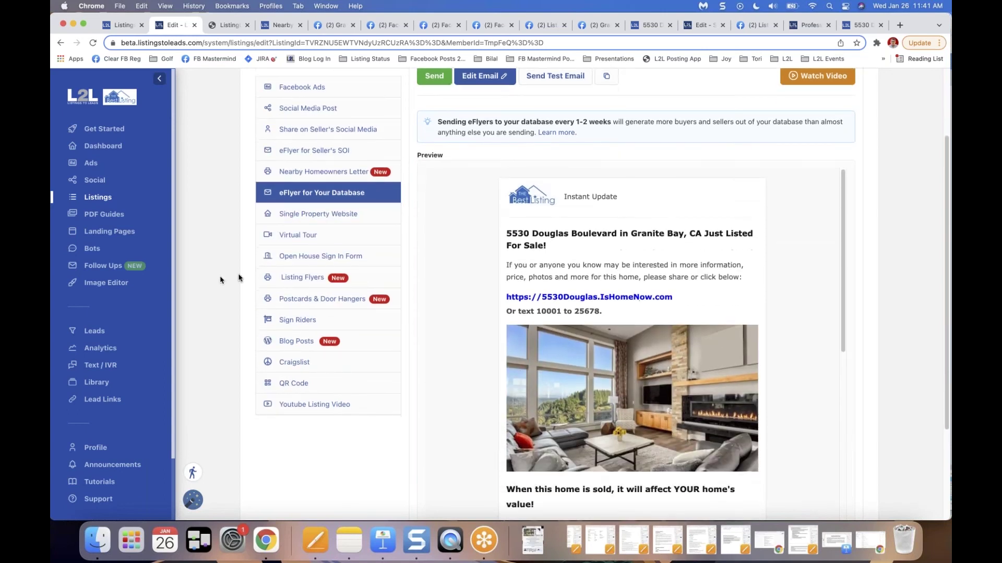
scroll(547, 223, "down", 1)
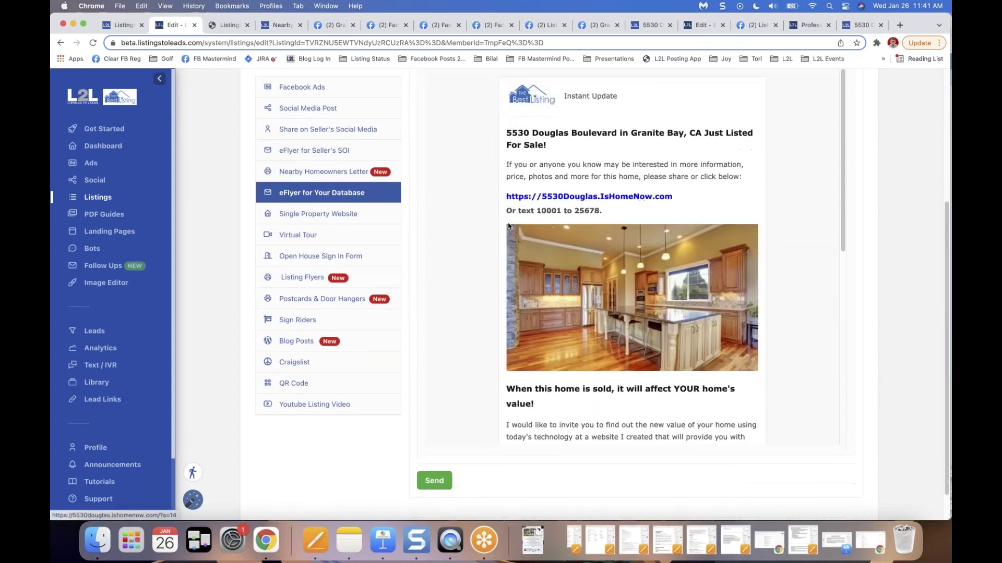
left_click_drag(520, 211, 630, 220)
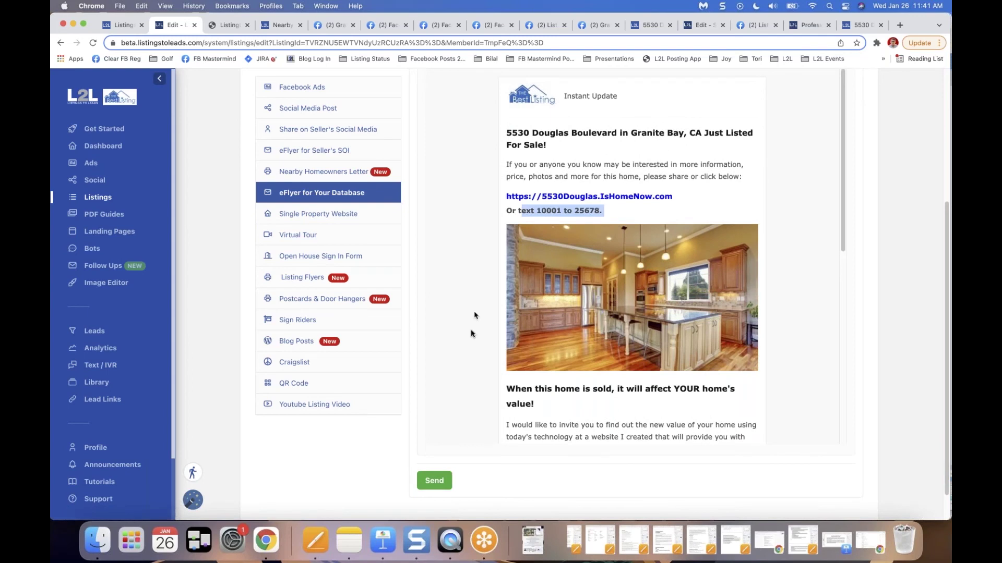
scroll(459, 360, "down", 4)
scroll(450, 383, "down", 1)
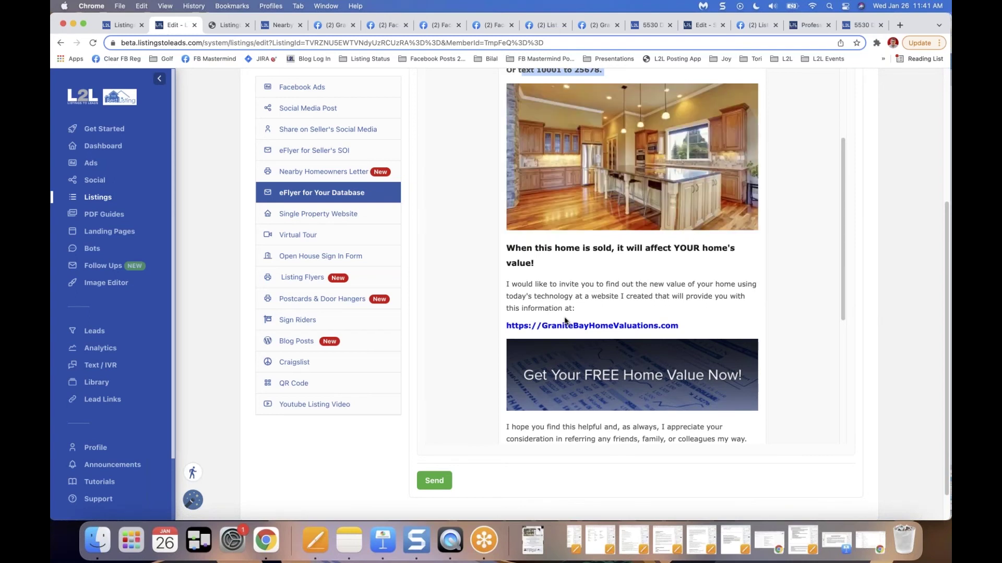
scroll(512, 246, "up", 3)
scroll(221, 282, "up", 5)
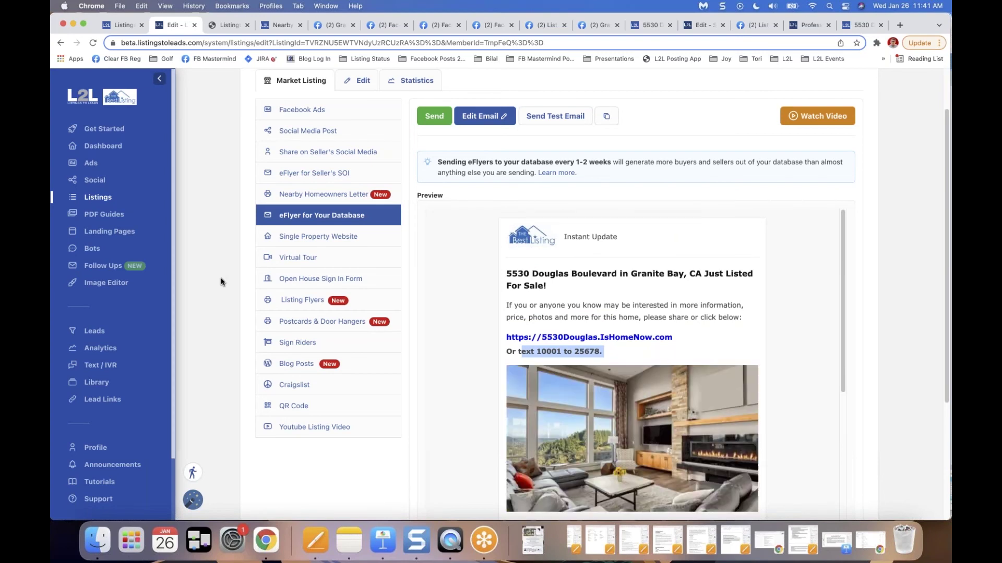
scroll(220, 281, "up", 2)
- Step through Single Property Website, Virtual Tour and Open House Sign In Form to Listing Flyers
scroll(221, 282, "up", 1)
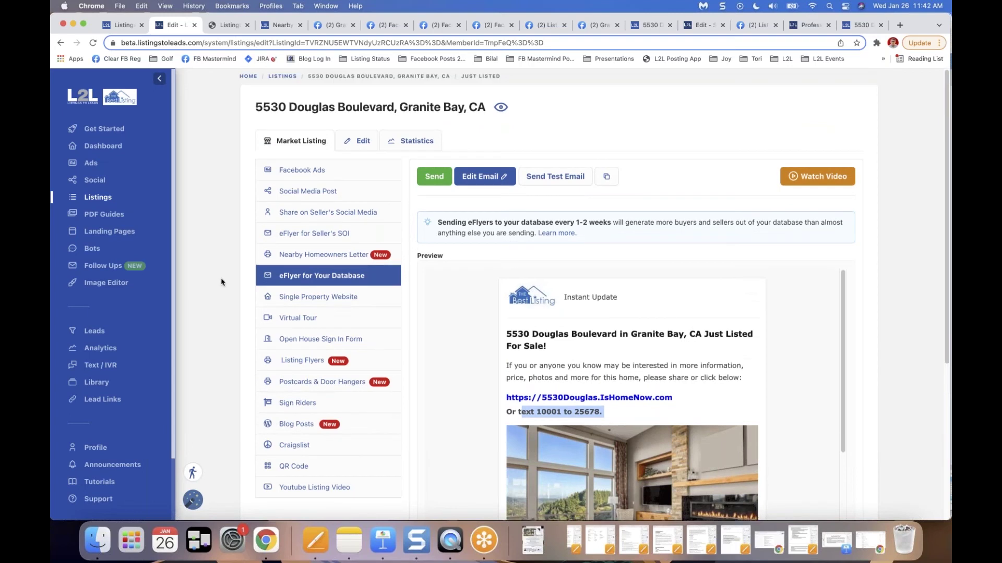
left_click(309, 300)
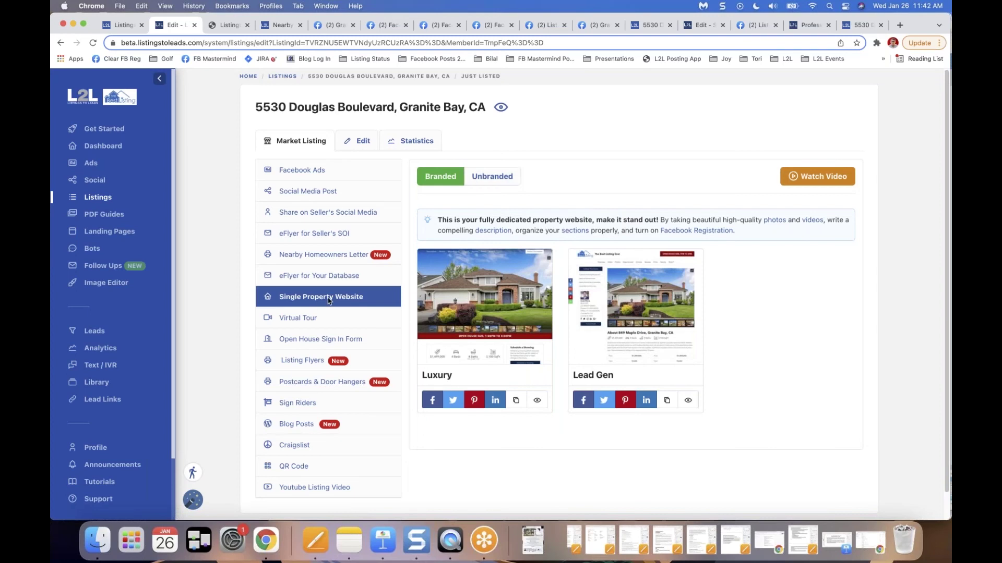
left_click(298, 324)
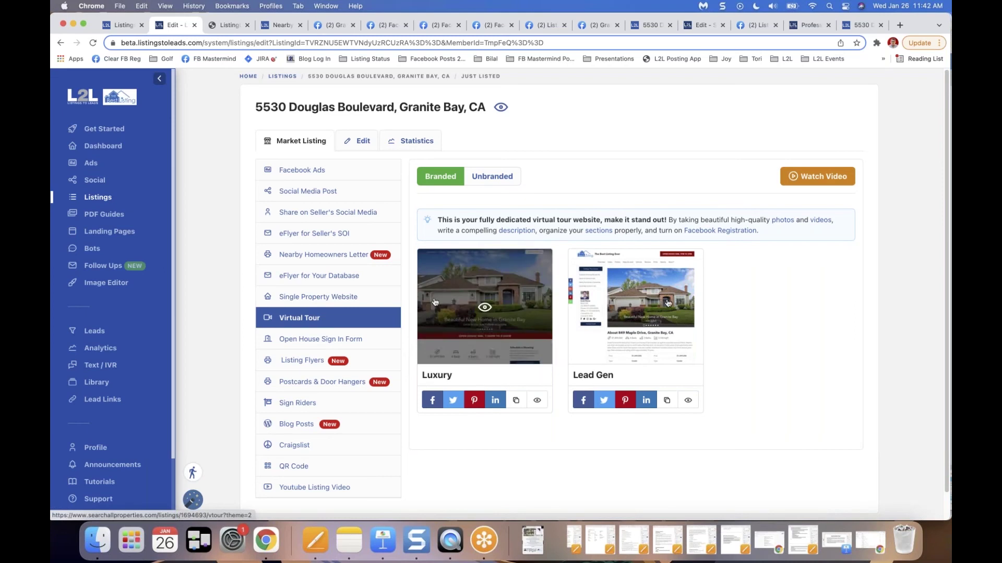
left_click(306, 342)
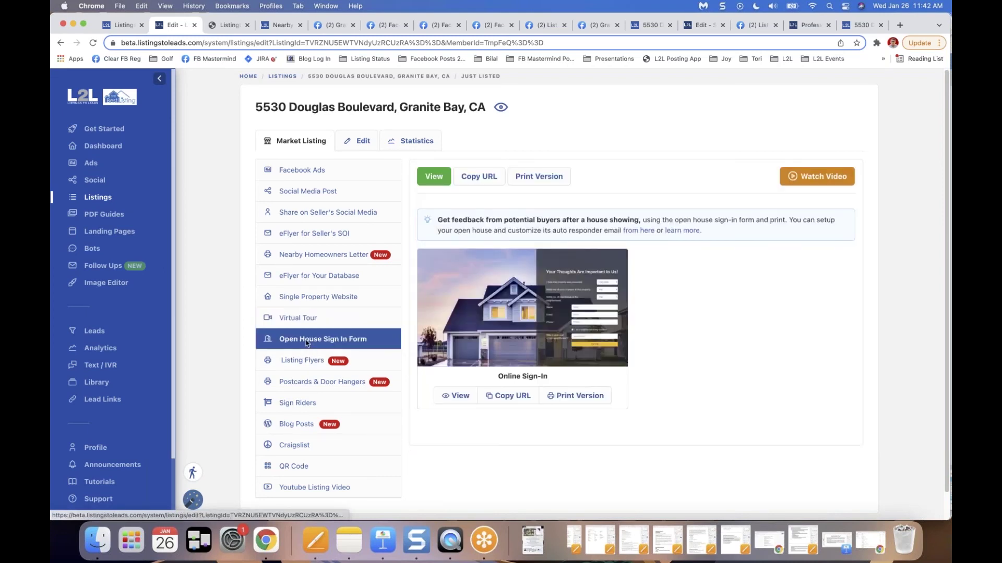
left_click(309, 363)
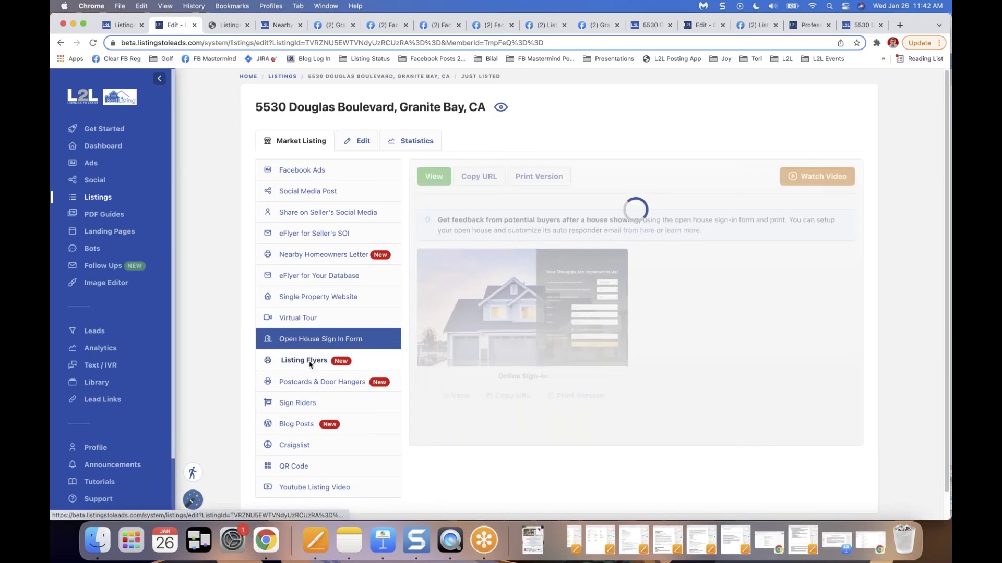
- Download the first listing flyer design as a PDF and open it
scroll(230, 348, "down", 2)
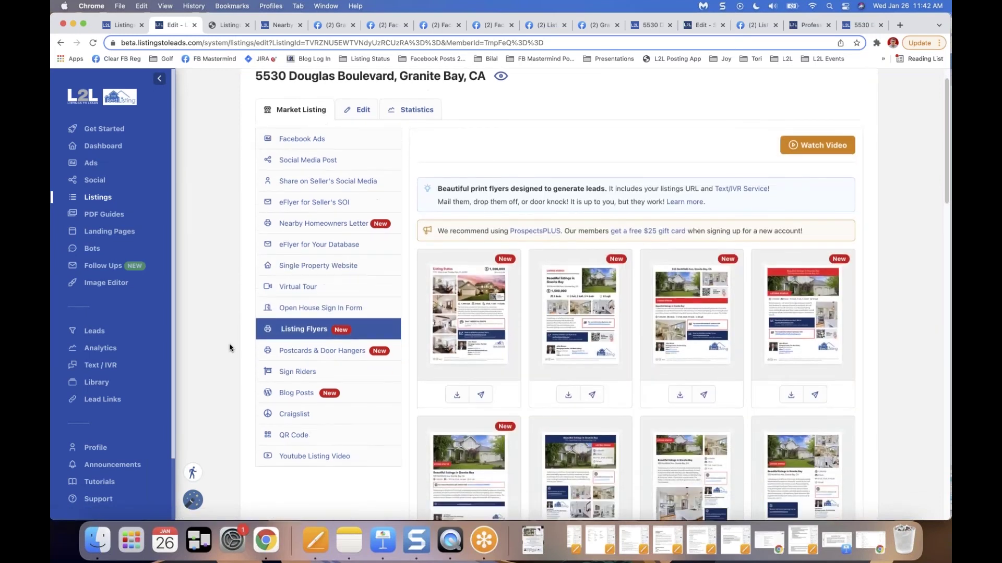
scroll(230, 348, "down", 4)
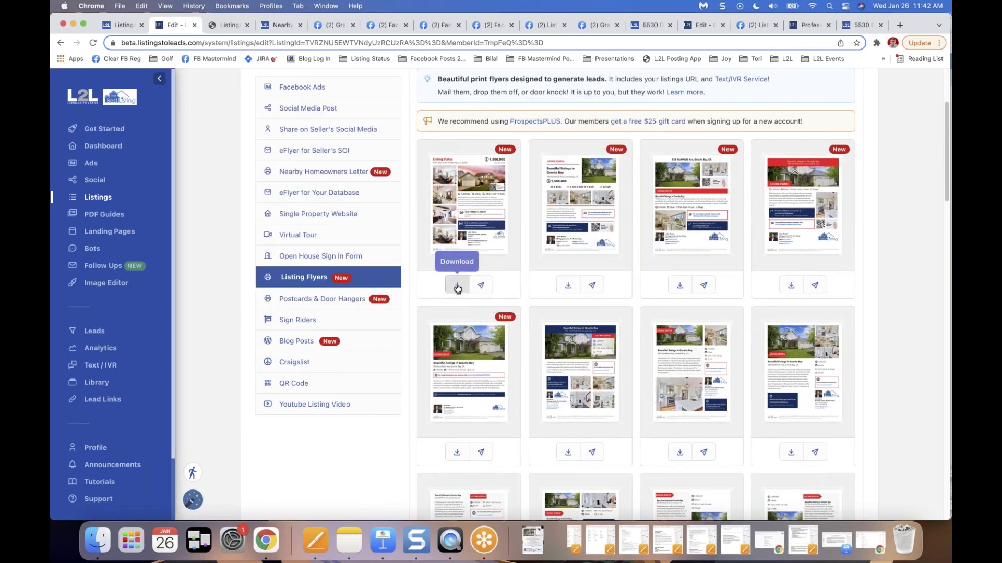
left_click(457, 287)
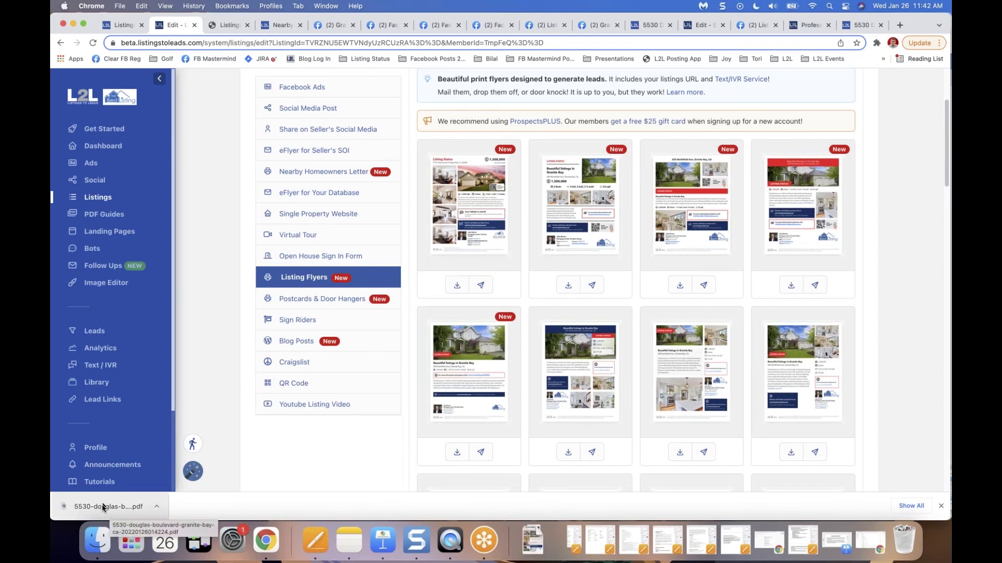
left_click(103, 509)
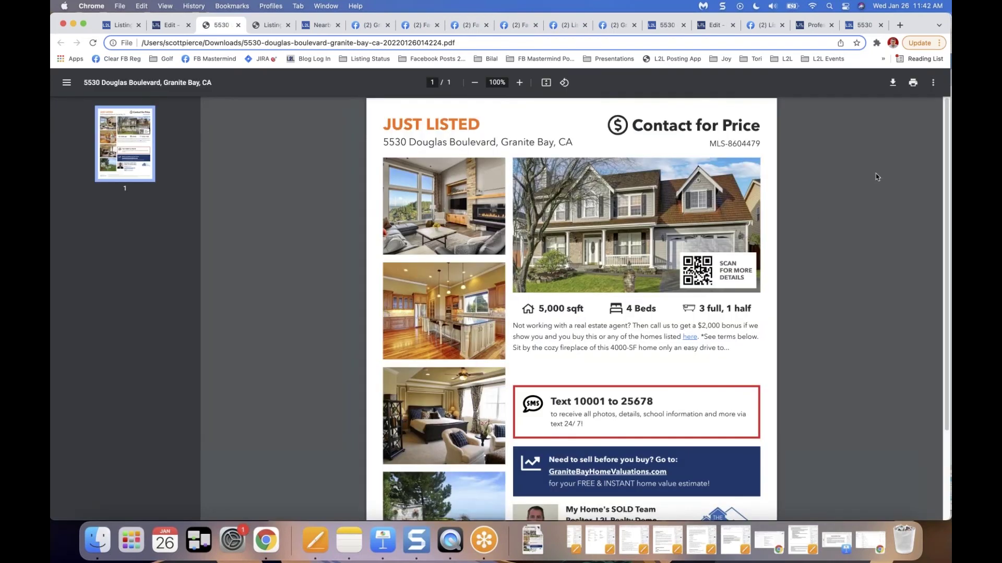
- Scroll through the Just Listed 5530 Douglas Boulevard flyer PDF, then close its tab
scroll(947, 136, "down", 2)
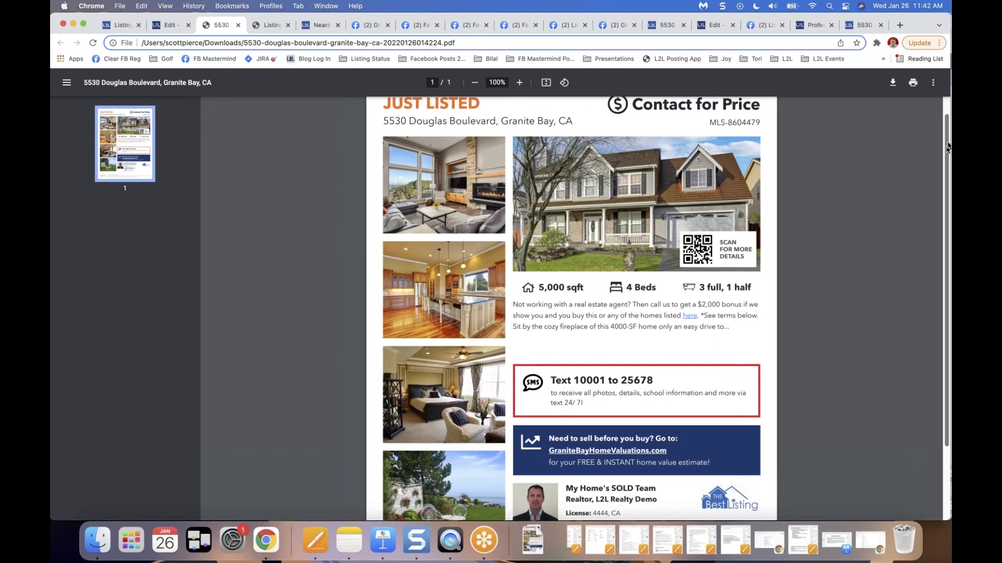
scroll(950, 125, "up", 3)
scroll(950, 124, "down", 2)
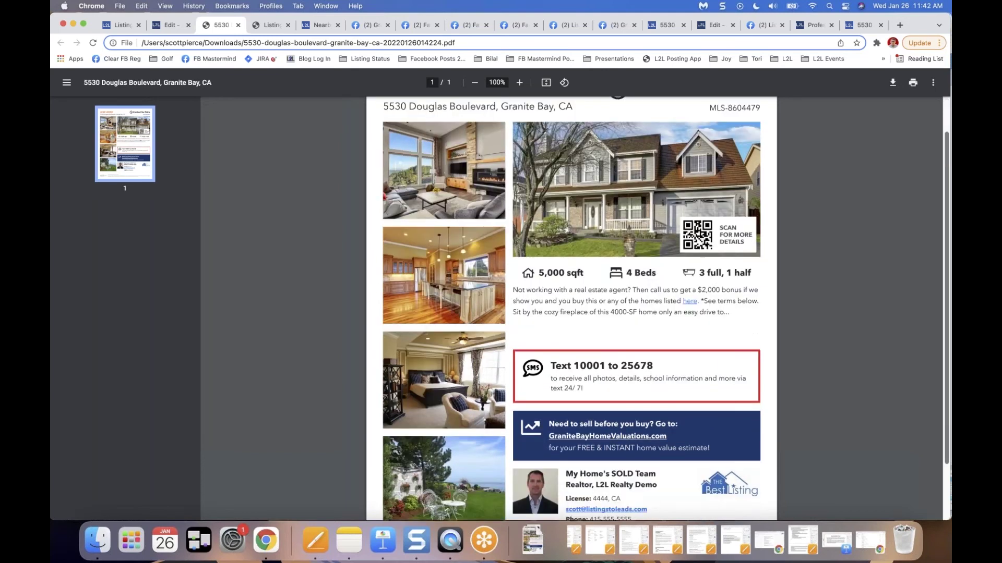
scroll(697, 191, "down", 2)
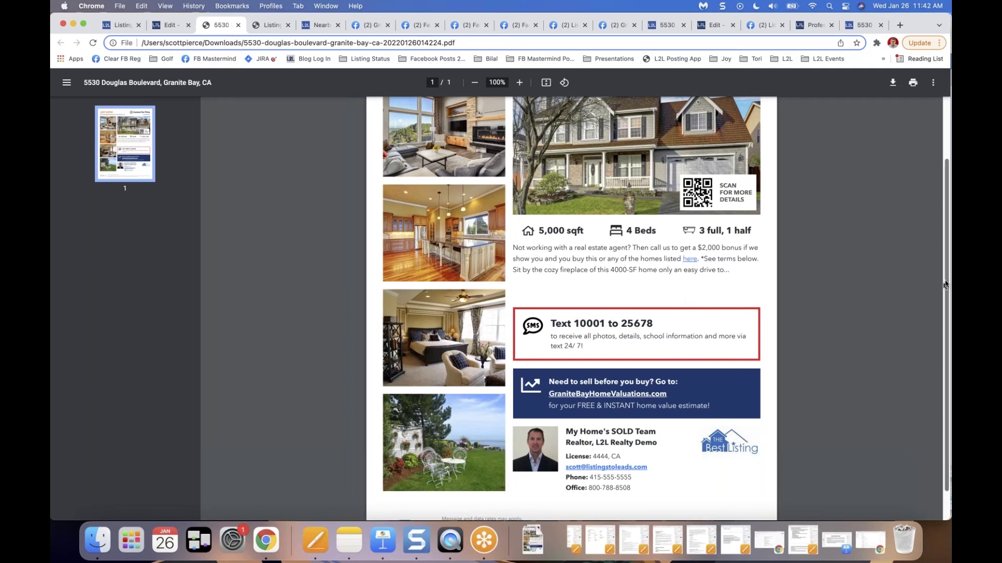
left_click_drag(947, 301, 948, 341)
scroll(605, 365, "up", 2)
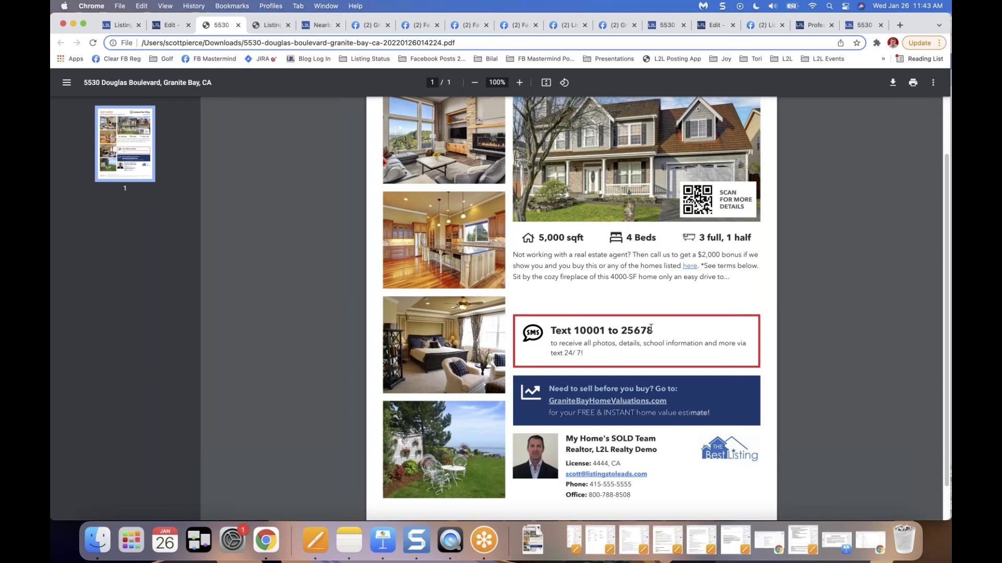
scroll(638, 271, "up", 3)
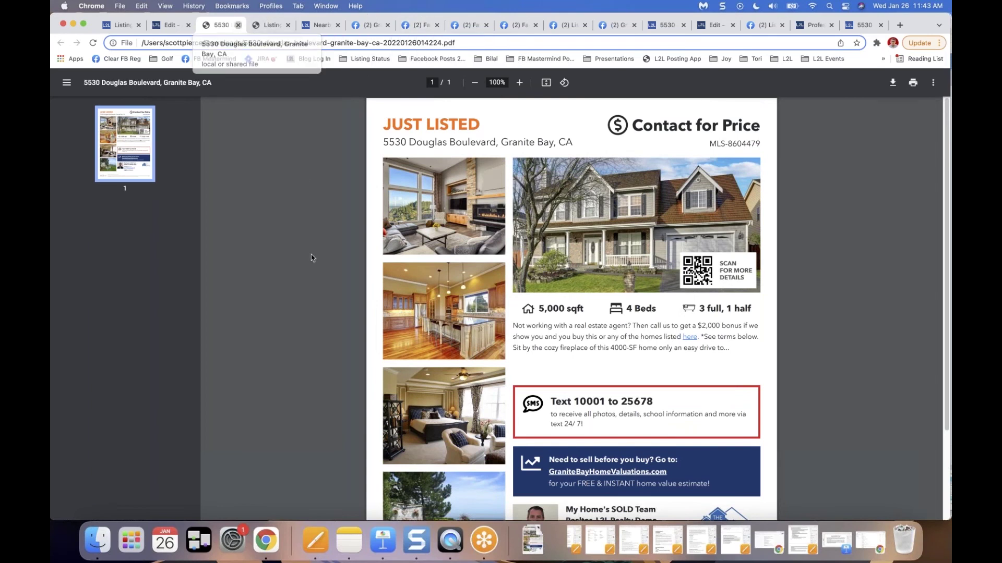
key("super+w")
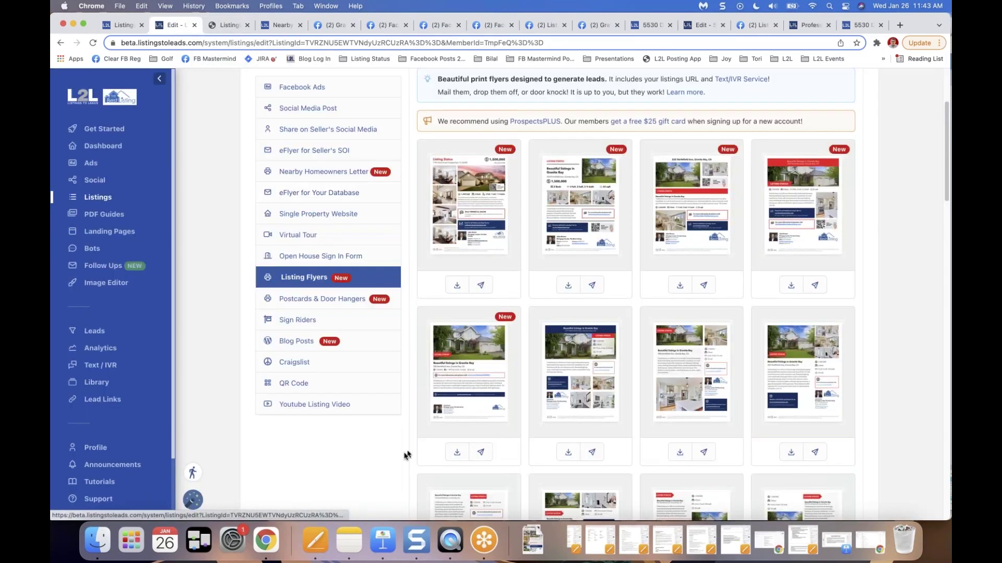
- Download the second flyer design as a PDF and open it from the download bar
scroll(405, 456, "down", 1)
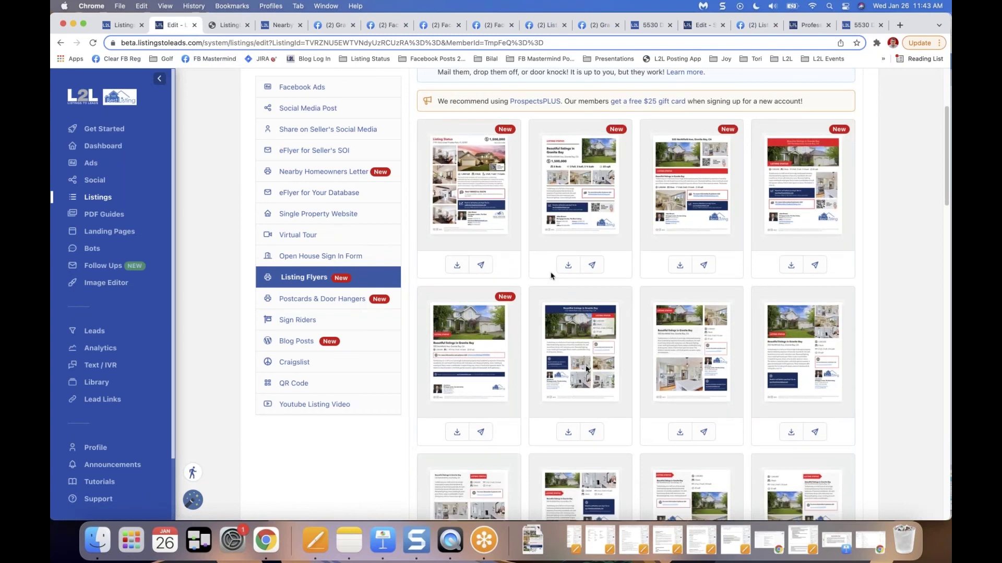
left_click(568, 432)
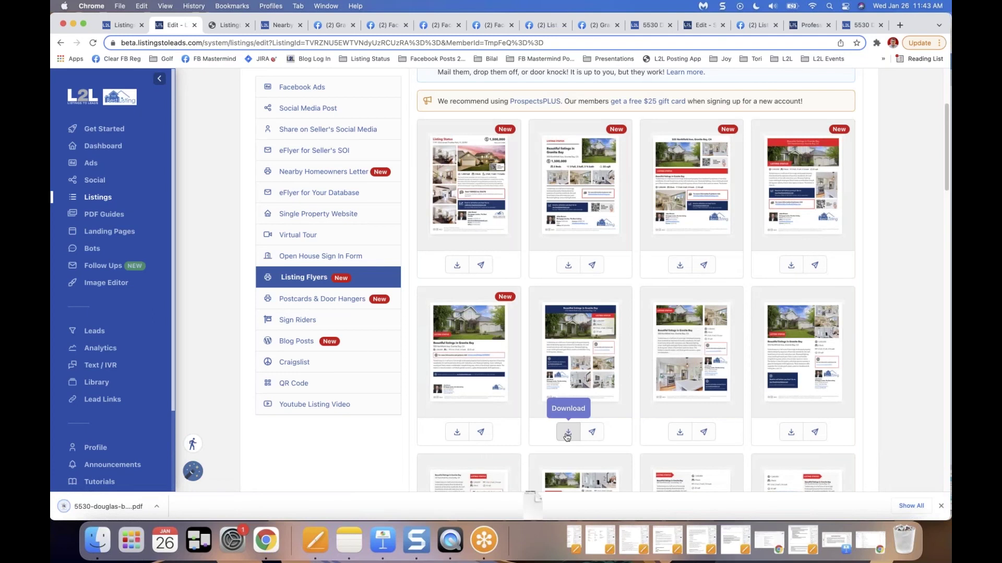
left_click(90, 507)
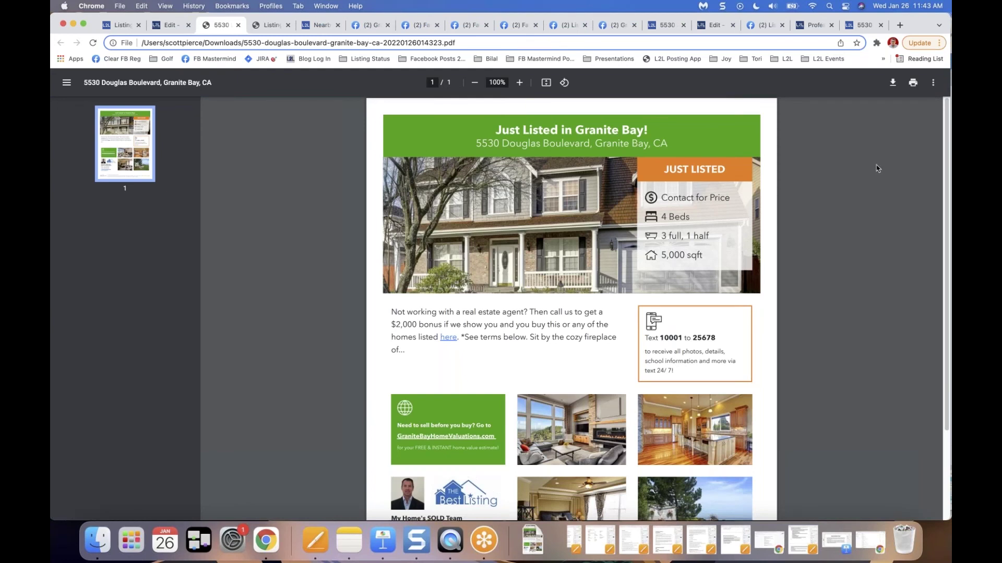
- Look over the second flyer's text-message and home-valuation boxes, then close the PDF tab
scroll(703, 306, "down", 3)
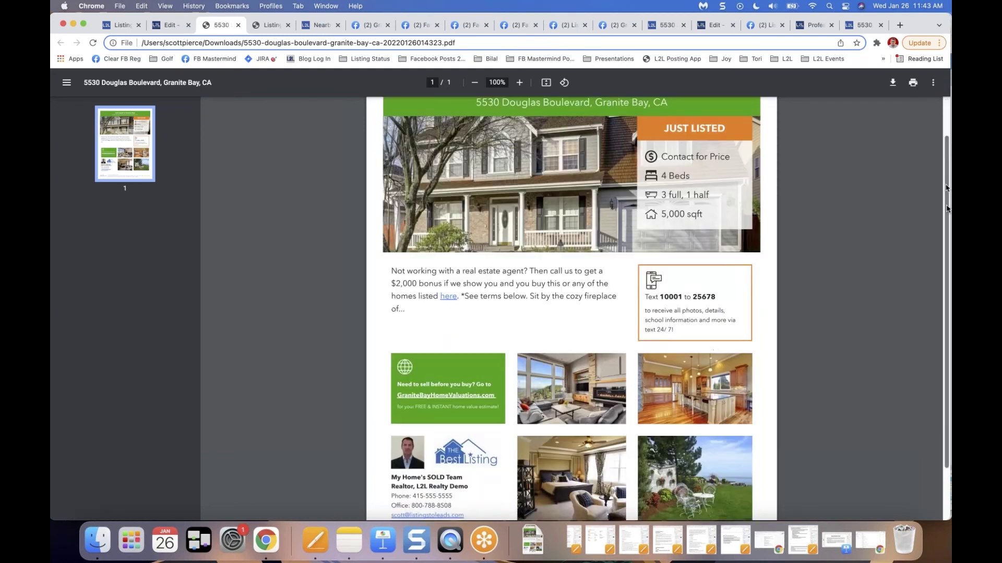
left_click_drag(645, 262, 672, 278)
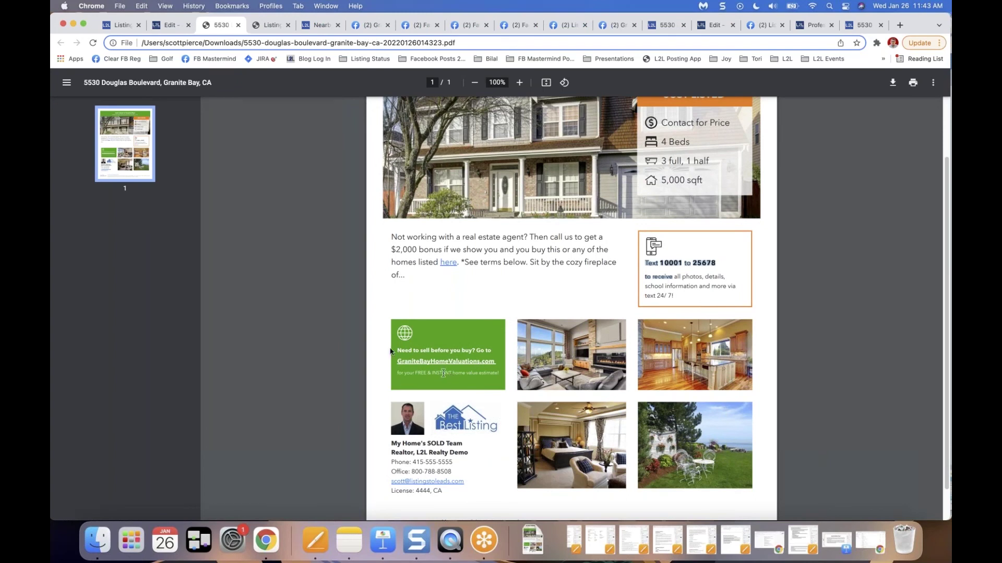
left_click_drag(397, 349, 506, 378)
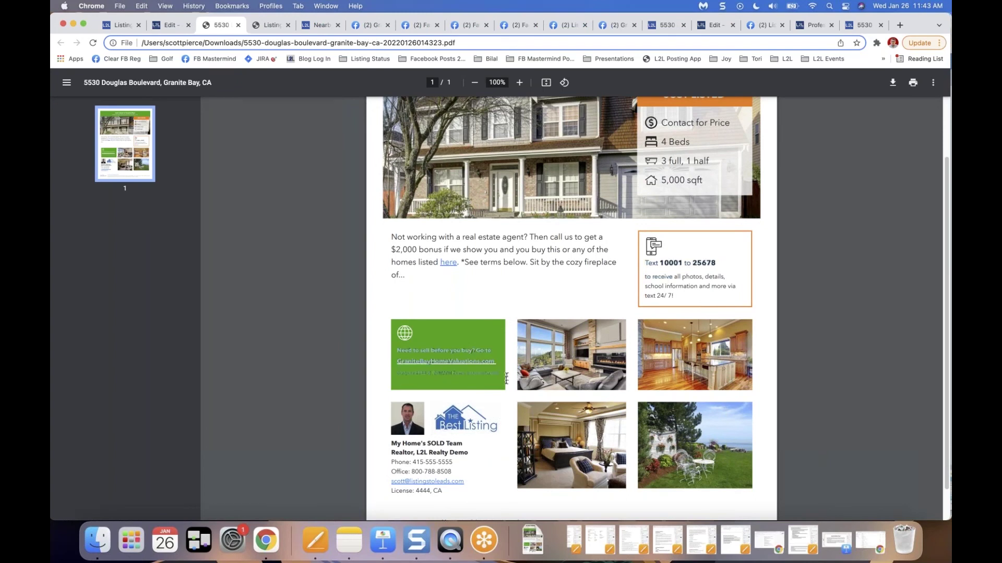
left_click(308, 359)
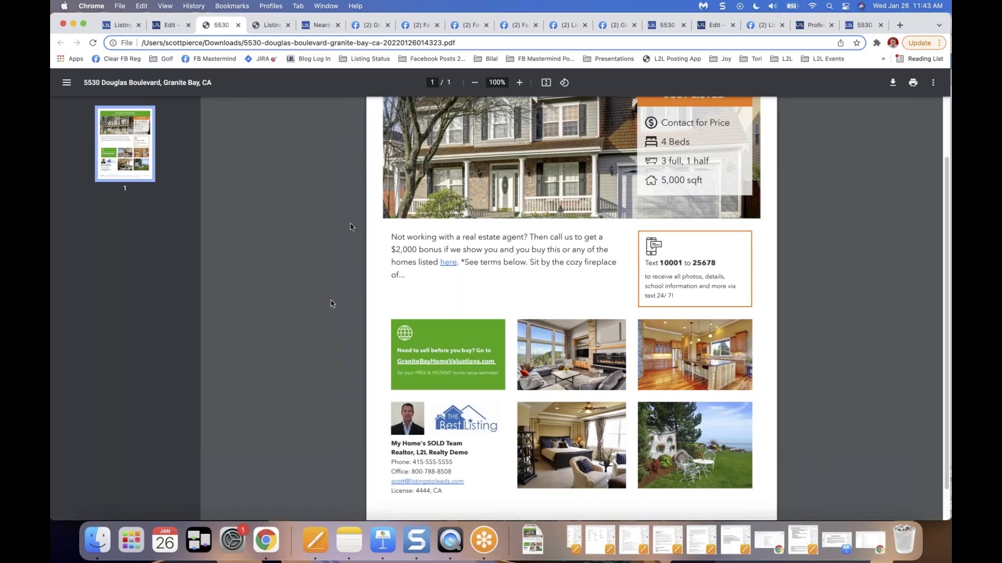
scroll(345, 219, "up", 3)
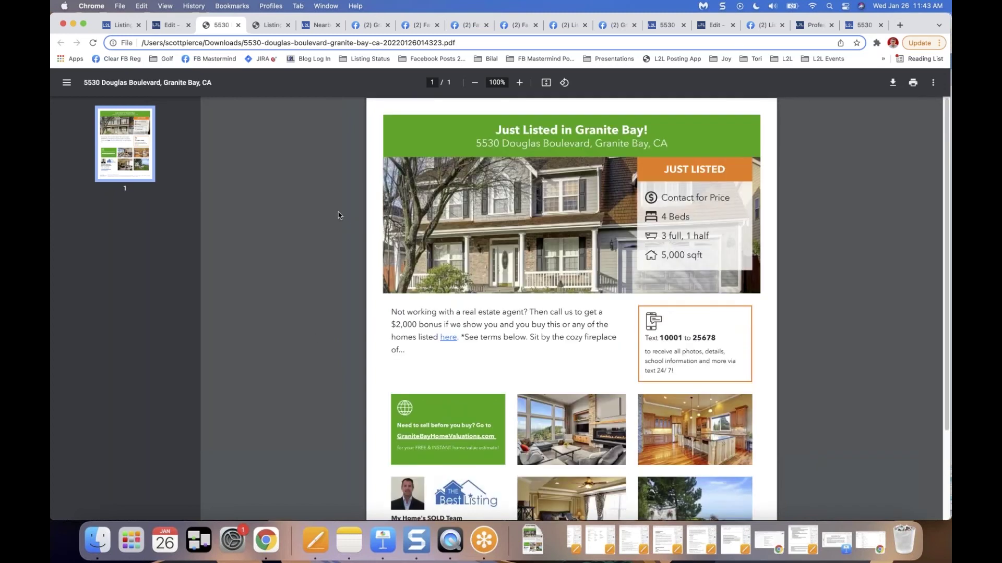
scroll(338, 213, "down", 5)
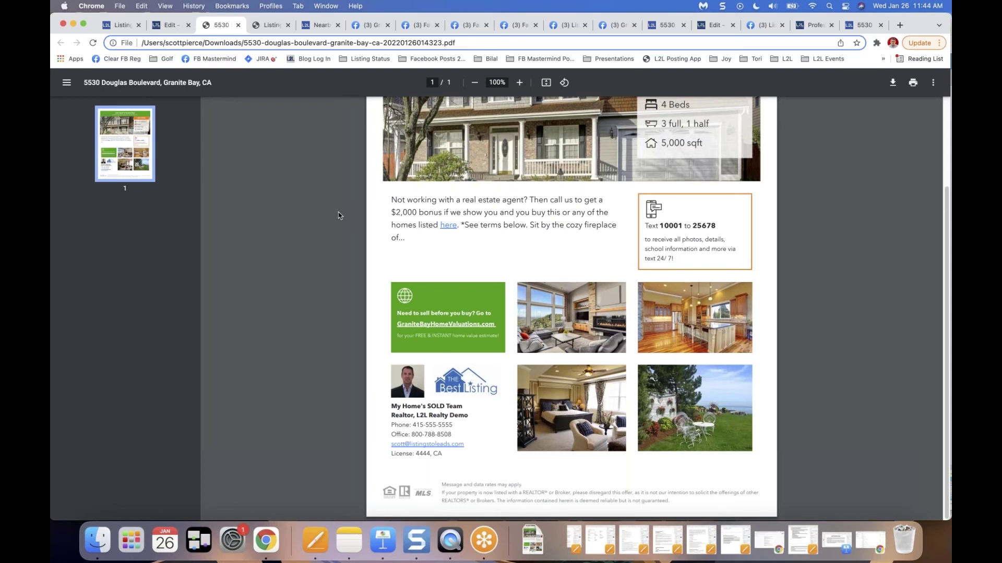
left_click(238, 25)
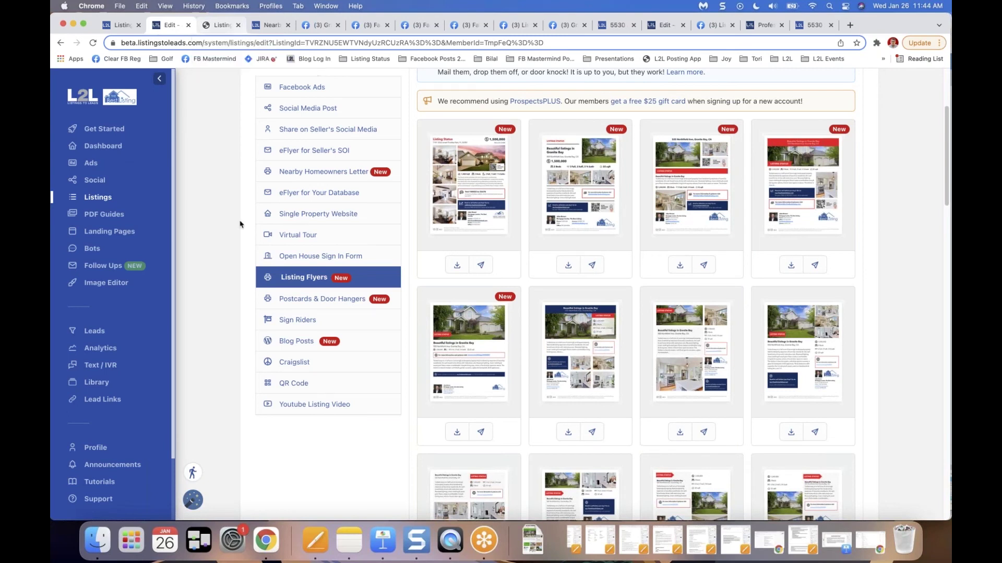
- Show the 5530 Douglas Boulevard Sign Riders options from the Postcards & Door Hangers section
scroll(322, 301, "down", 2)
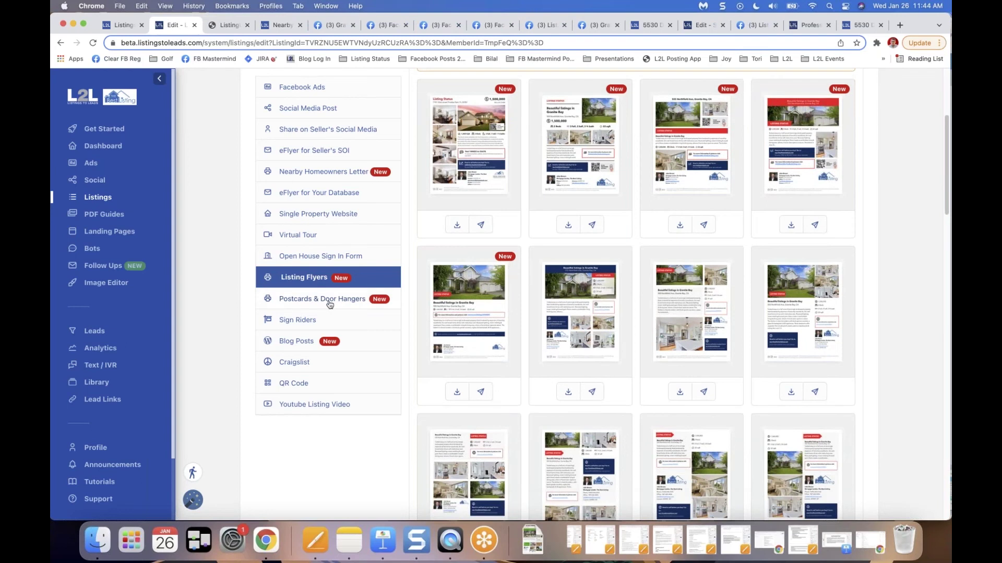
left_click(327, 302)
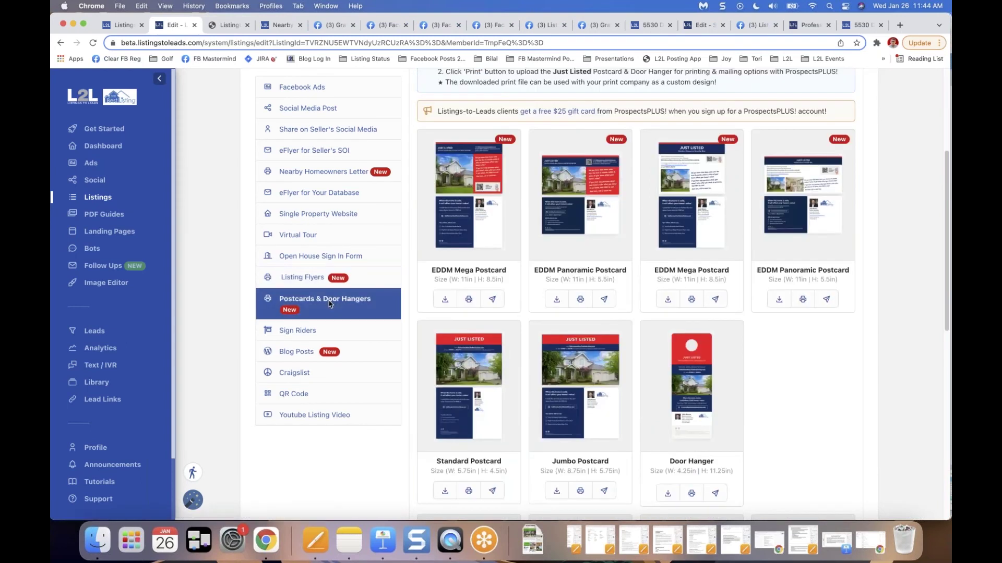
left_click(295, 335)
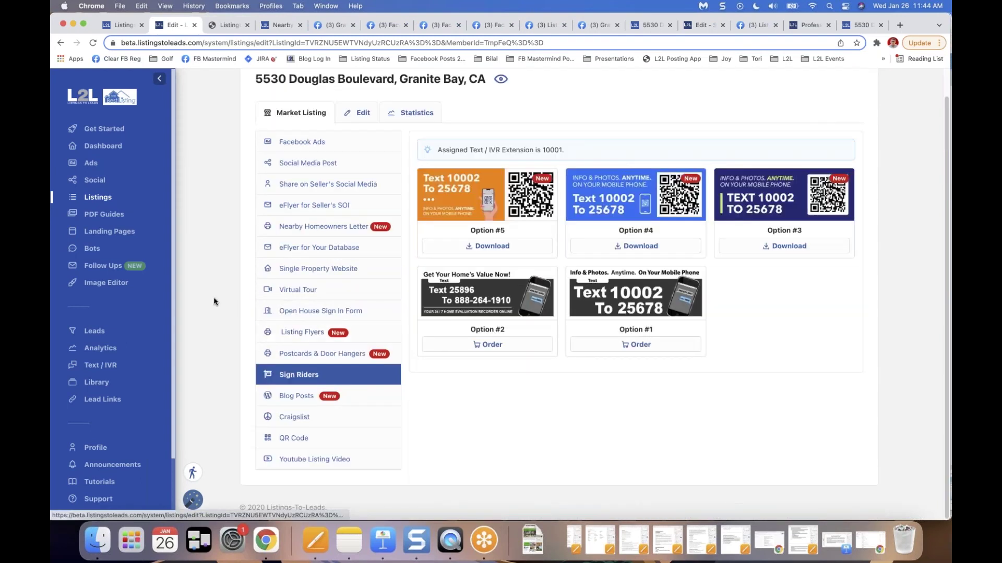
scroll(214, 302, "up", 2)
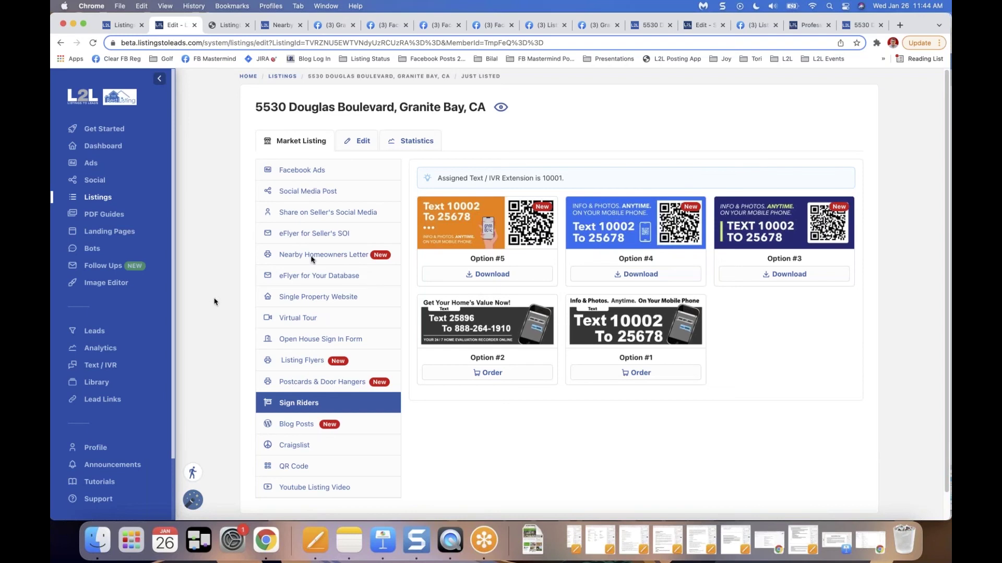
mouse_move(817, 225)
mouse_move(776, 223)
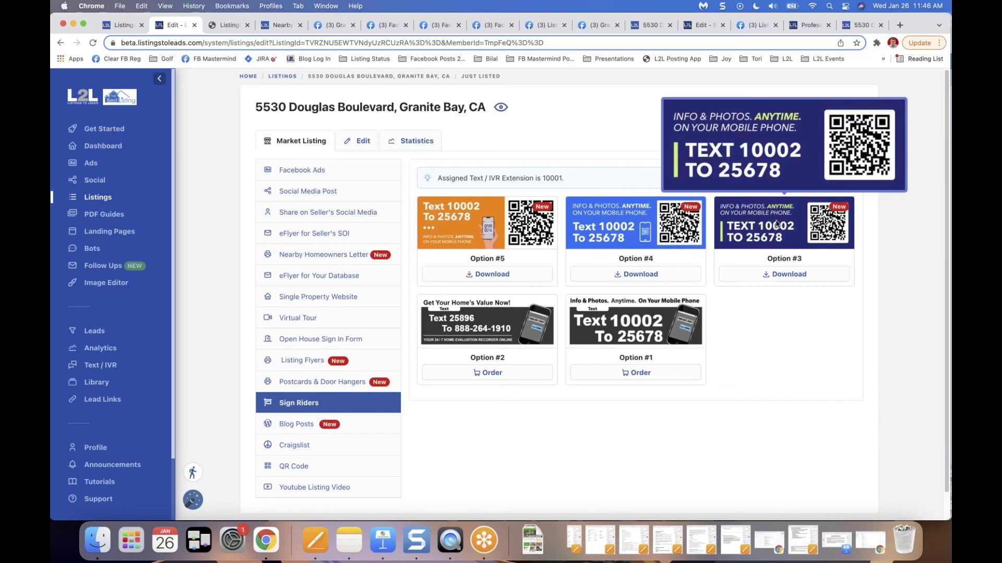
- Go through Blog Posts and Craigslist to the listing's QR Code and check its download formats
left_click(284, 429)
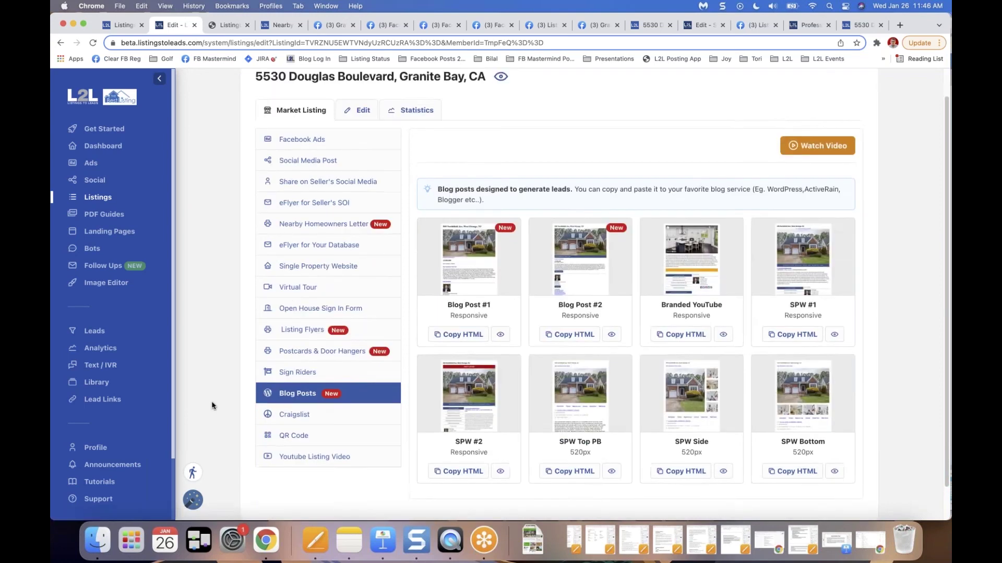
scroll(212, 405, "down", 3)
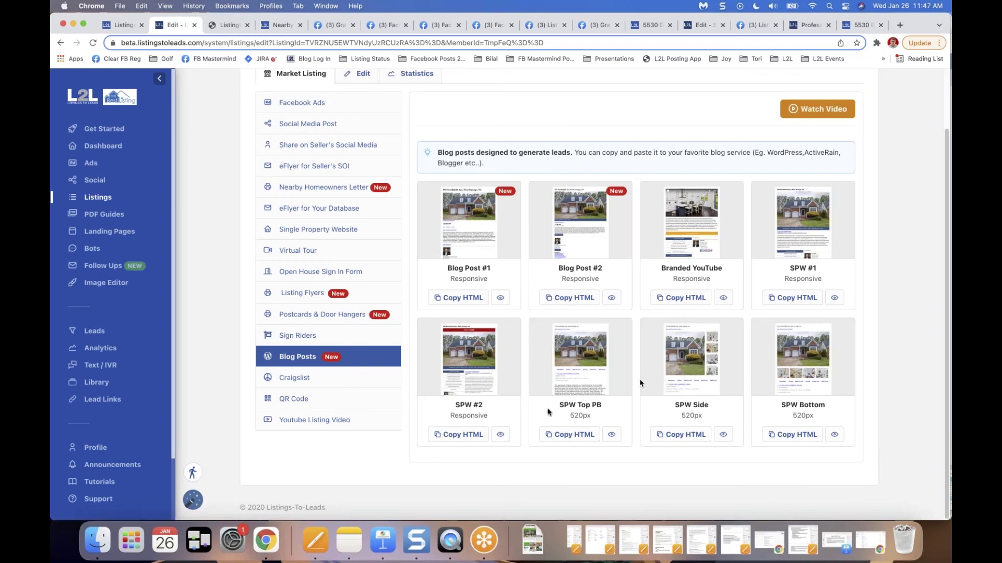
left_click(295, 379)
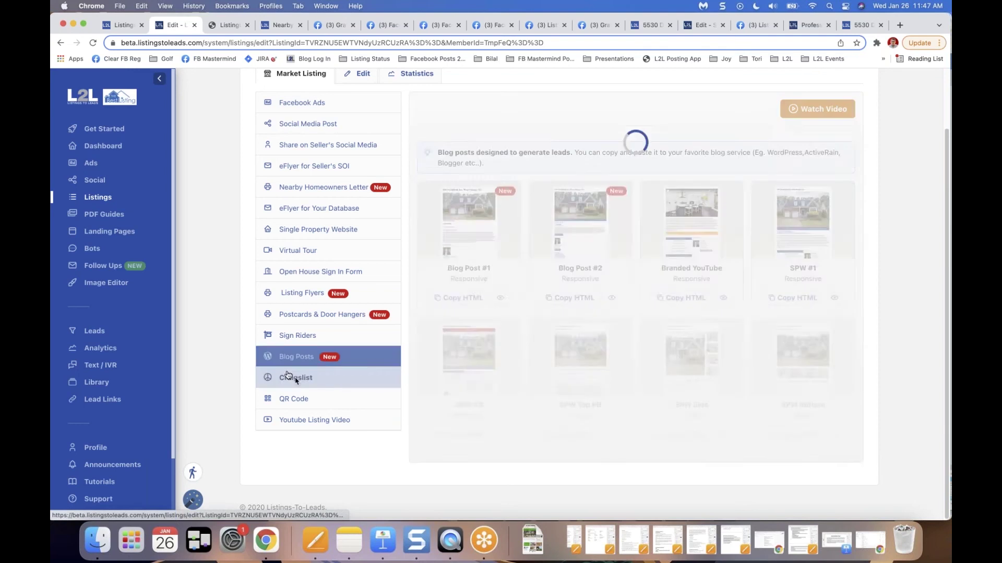
left_click(298, 440)
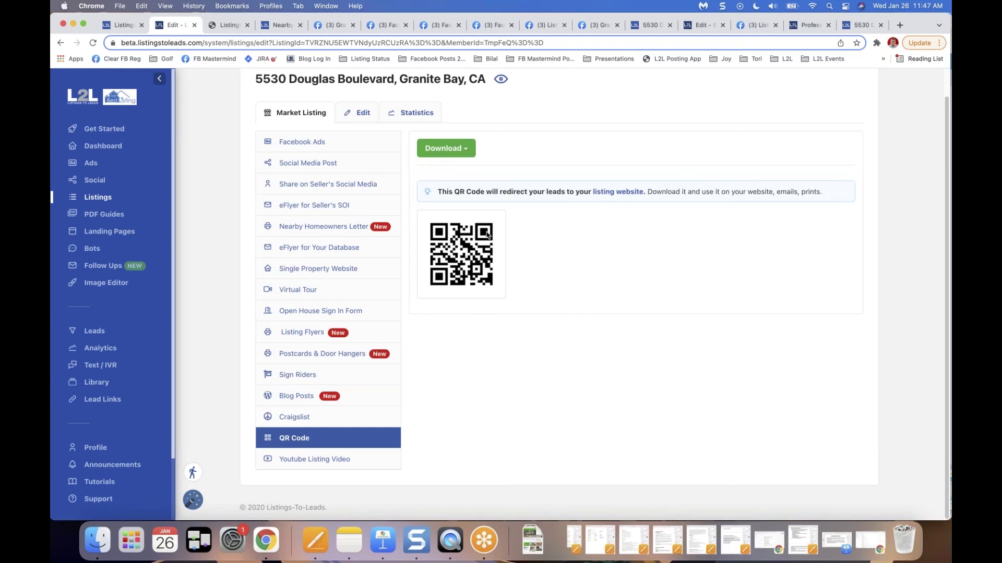
left_click(468, 151)
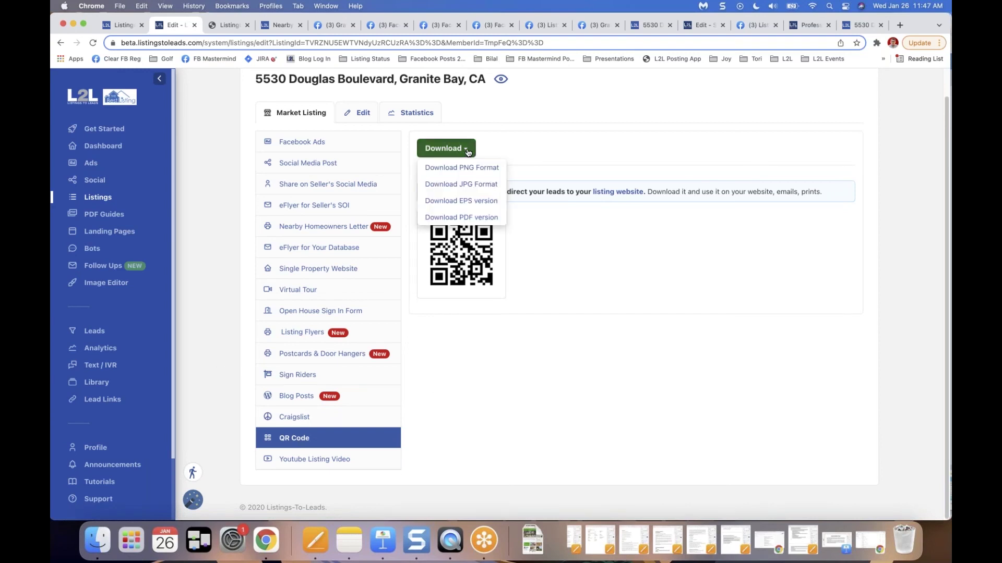
left_click(501, 145)
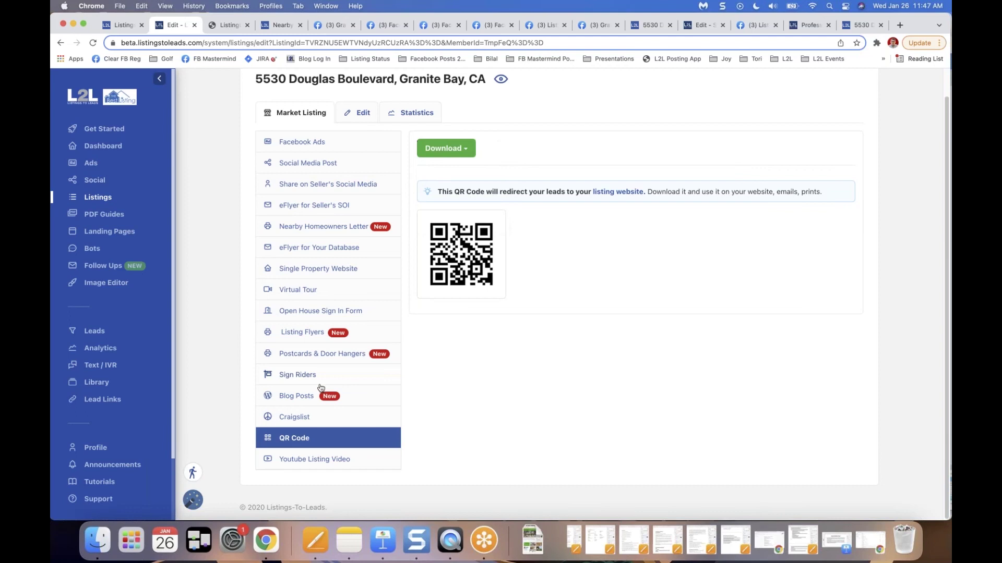
- Move from the YouTube Listing Video section to the listing's four past Facebook ads
left_click(308, 462)
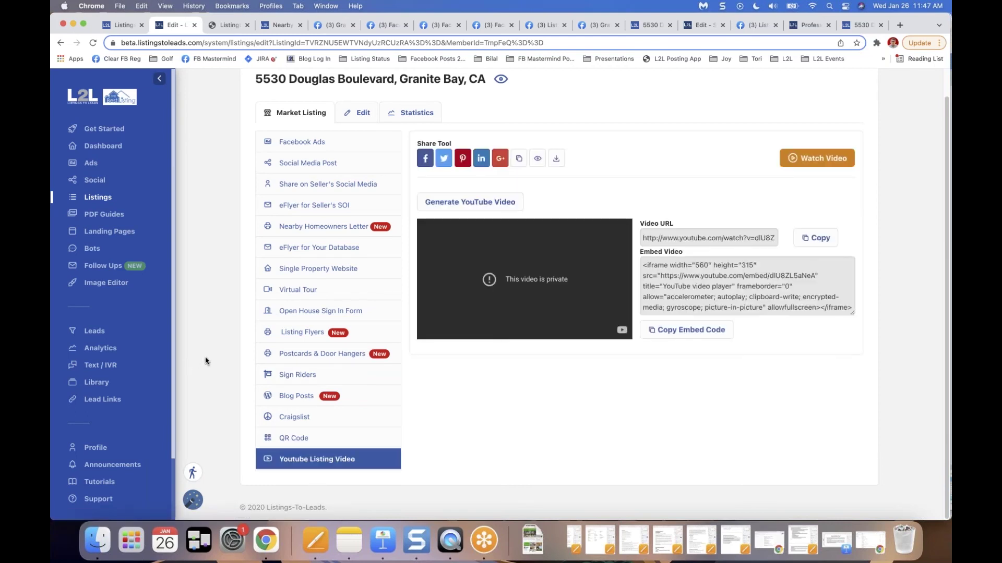
scroll(205, 355, "up", 1)
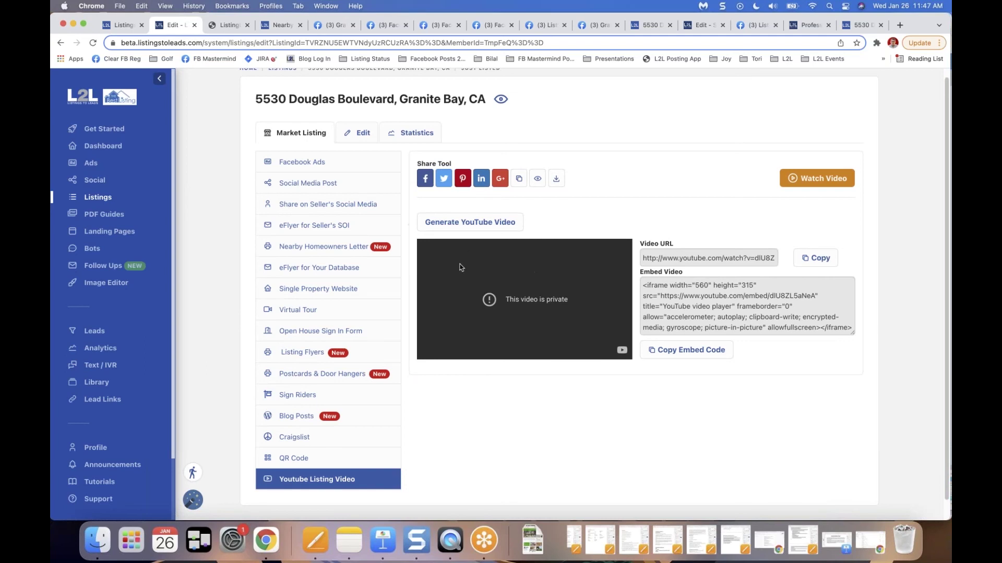
scroll(216, 192, "up", 1)
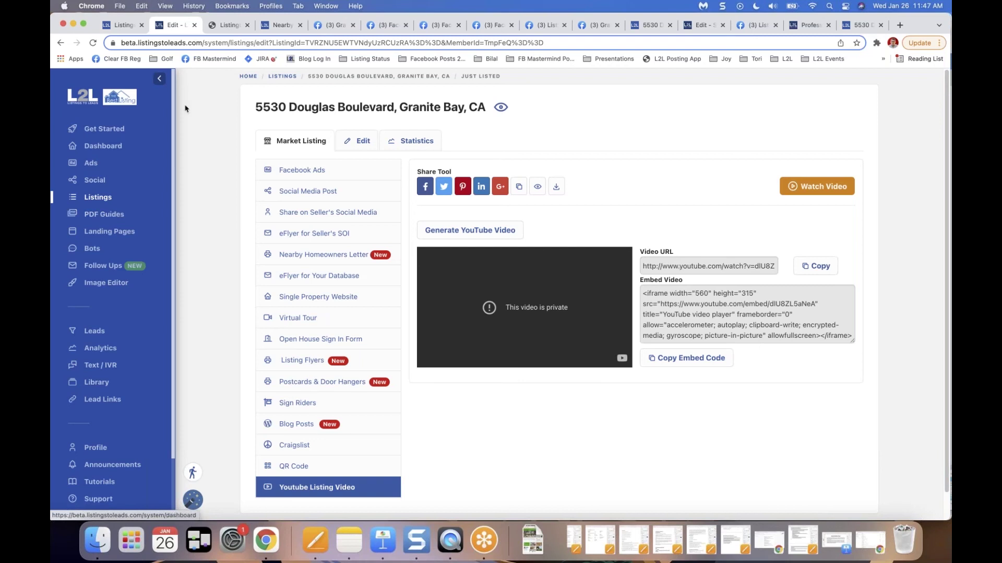
left_click(301, 171)
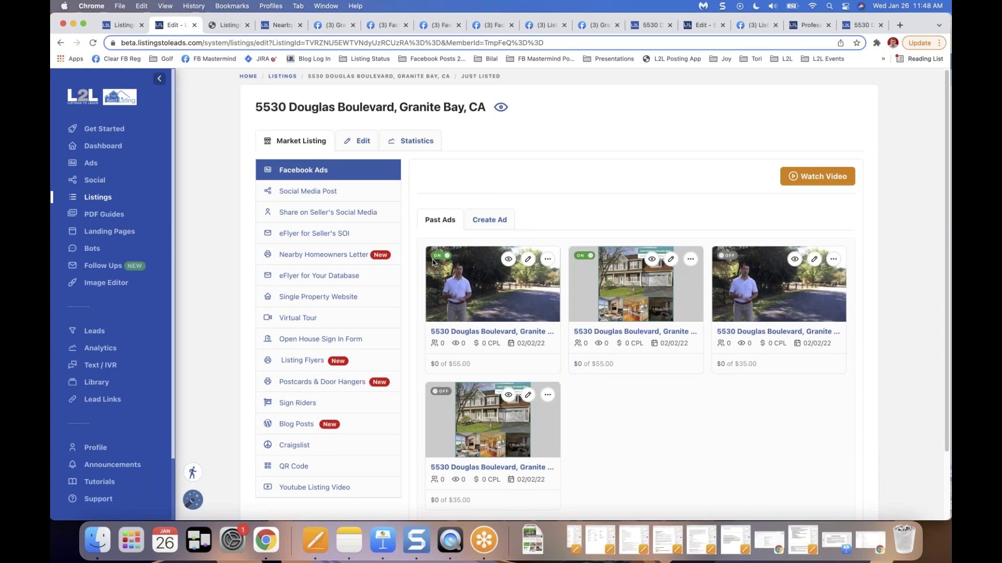
- Switch the first two Facebook ad campaigns to OFF, then go to the Ads dashboard
left_click(580, 257)
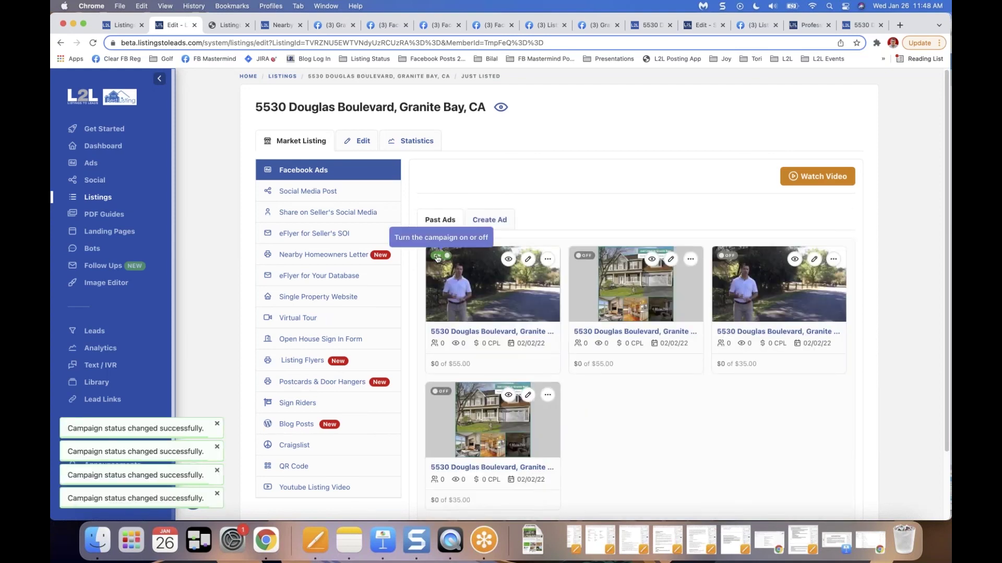
left_click(437, 257)
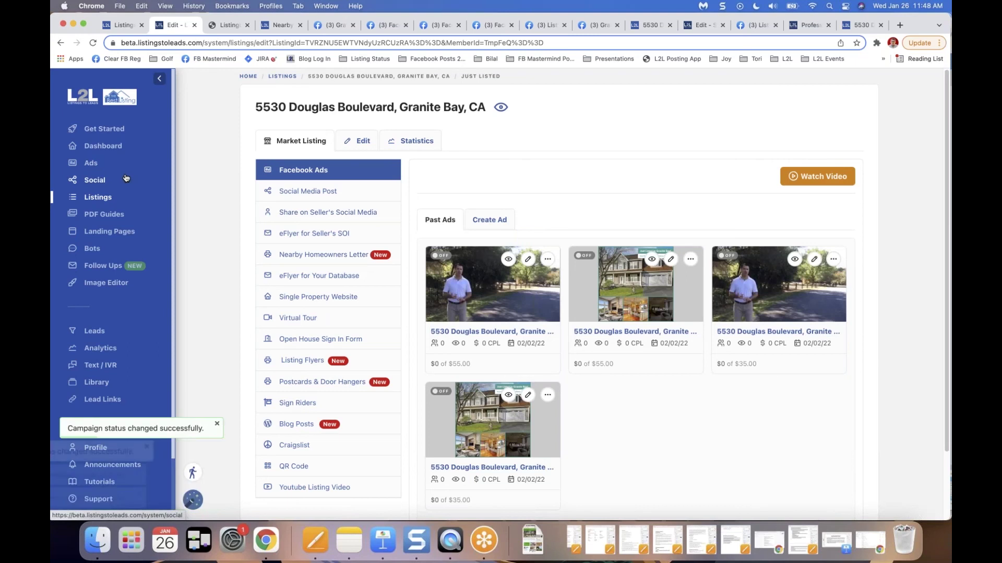
left_click(91, 164)
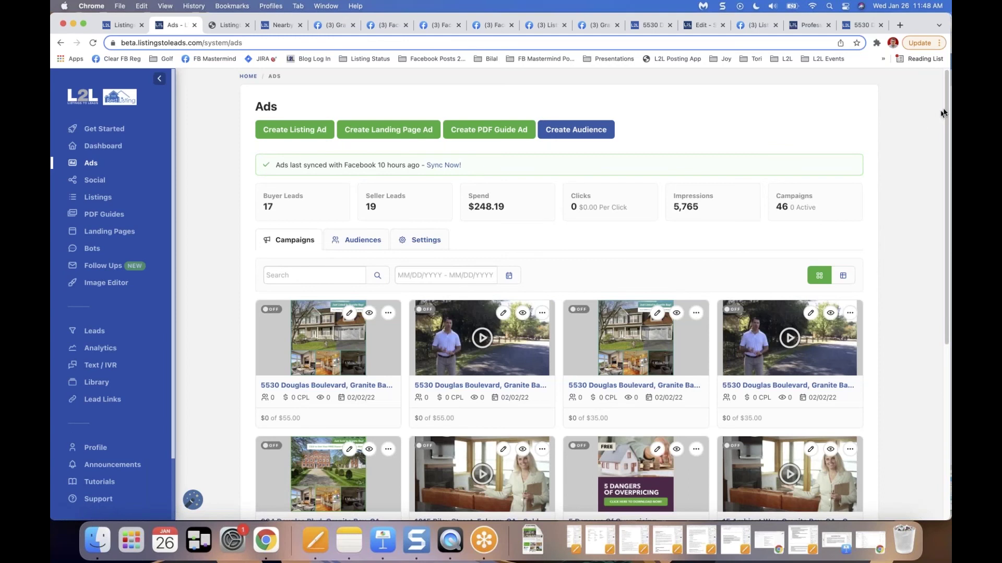
scroll(945, 172, "down", 5)
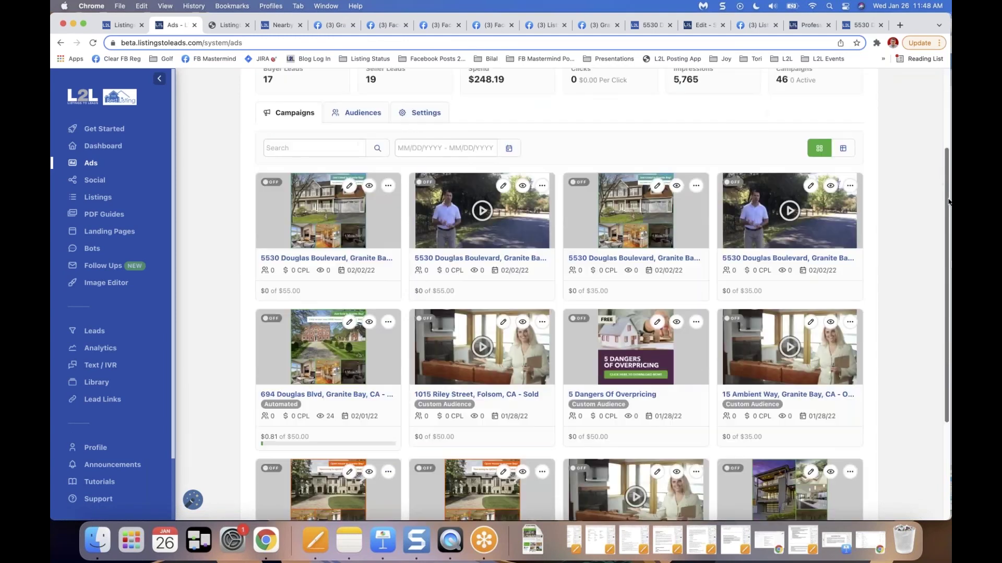
scroll(678, 261, "up", 3)
scroll(595, 303, "down", 1)
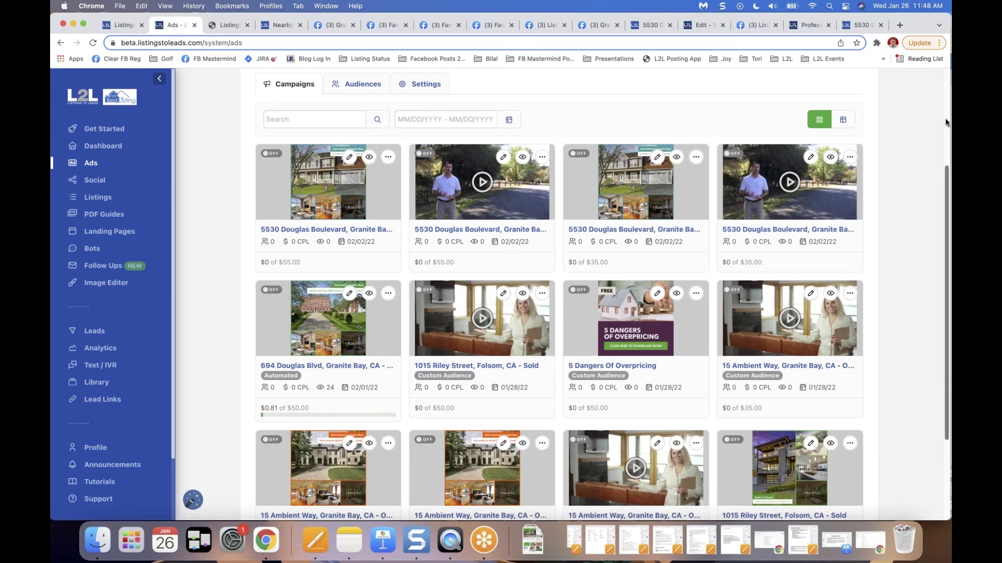
scroll(945, 122, "up", 3)
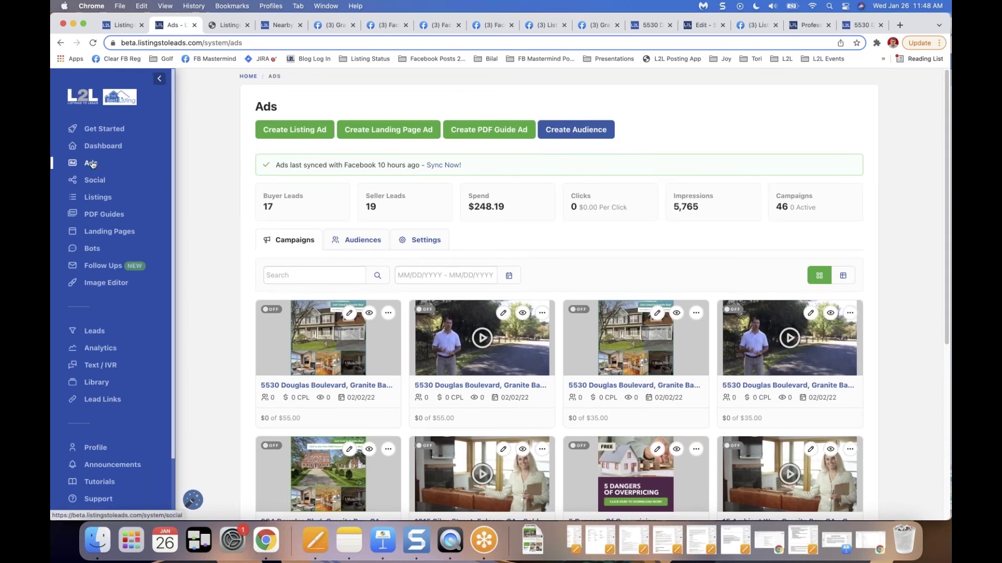
- Start a PDF guide ad and filter the guide list to buyer guides only
left_click(489, 131)
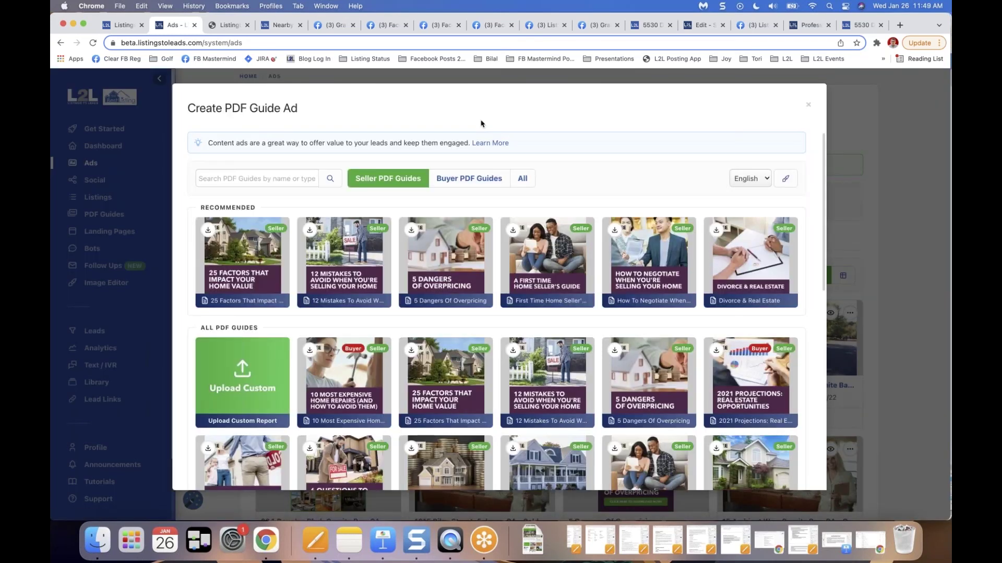
left_click(465, 179)
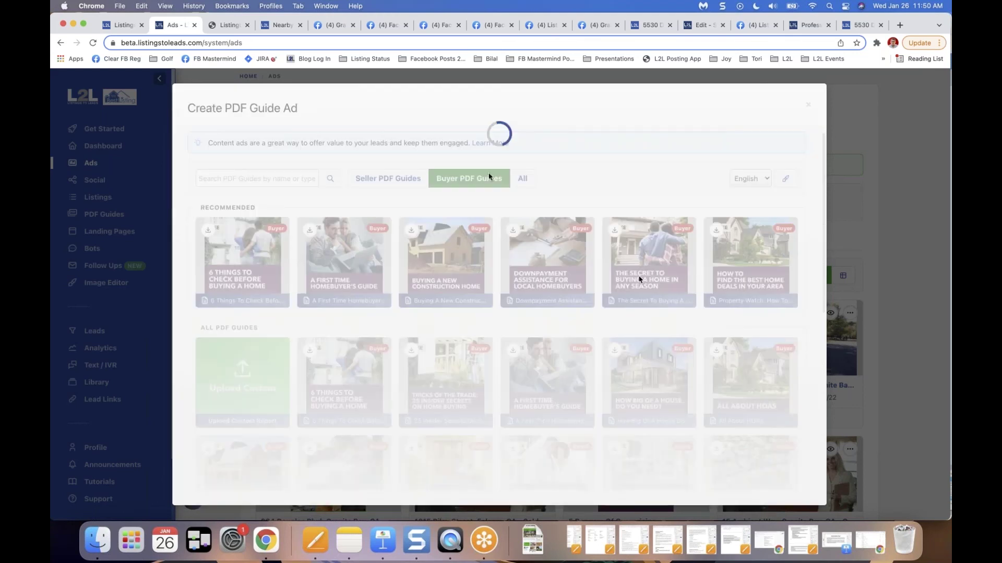
left_click(489, 178)
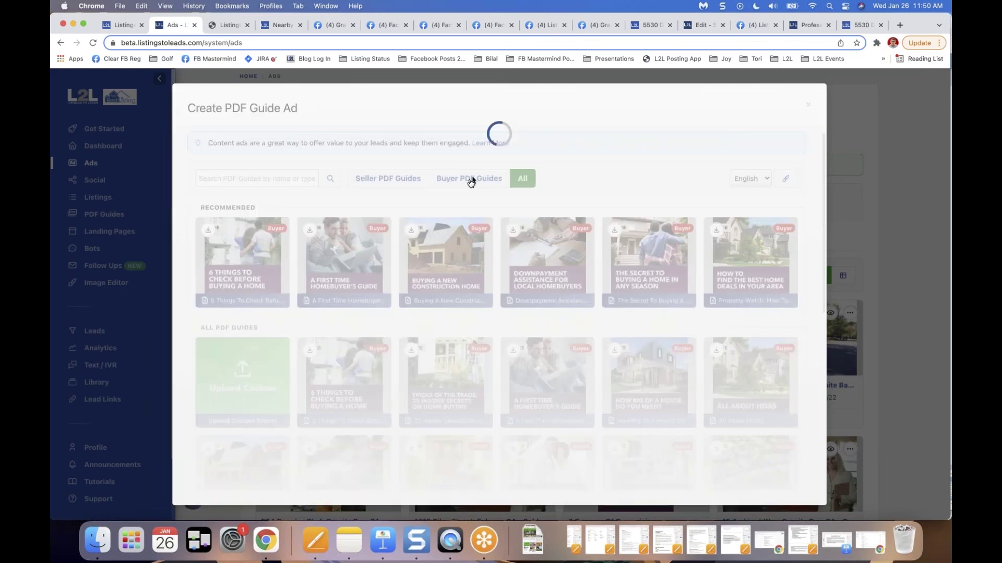
left_click(470, 179)
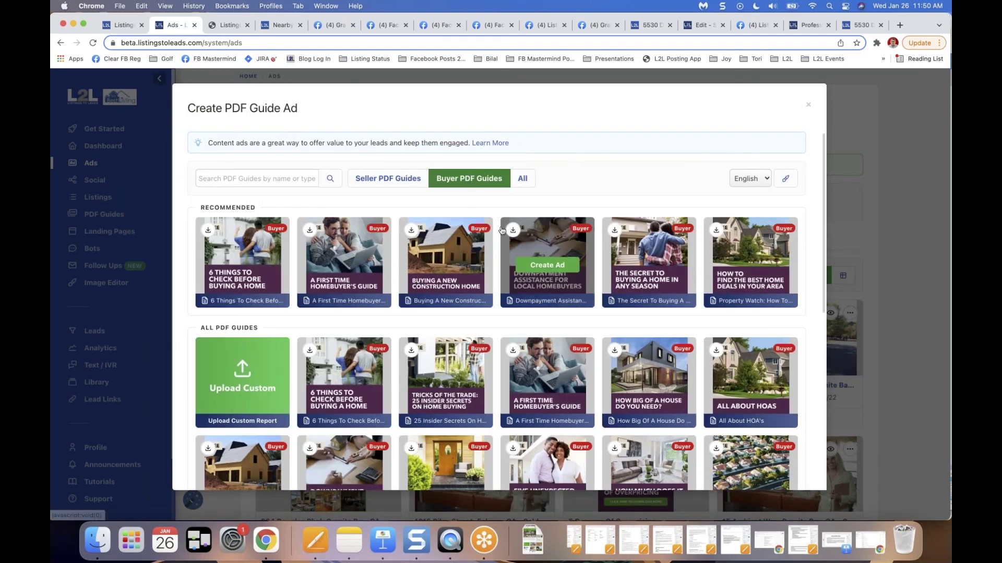
- Preview the guides in Spanish, then switch the guide language back to English
left_click(754, 191)
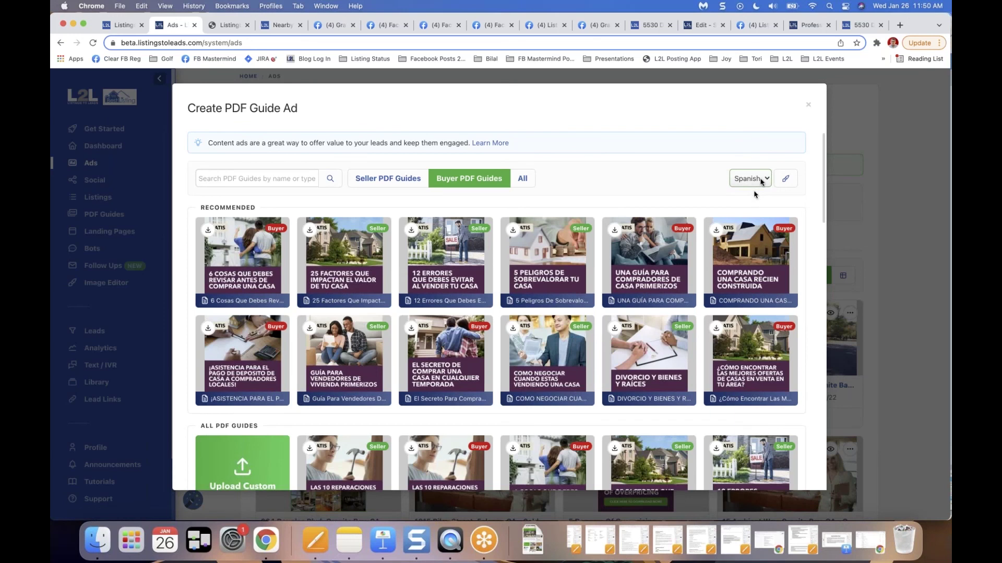
left_click(761, 179)
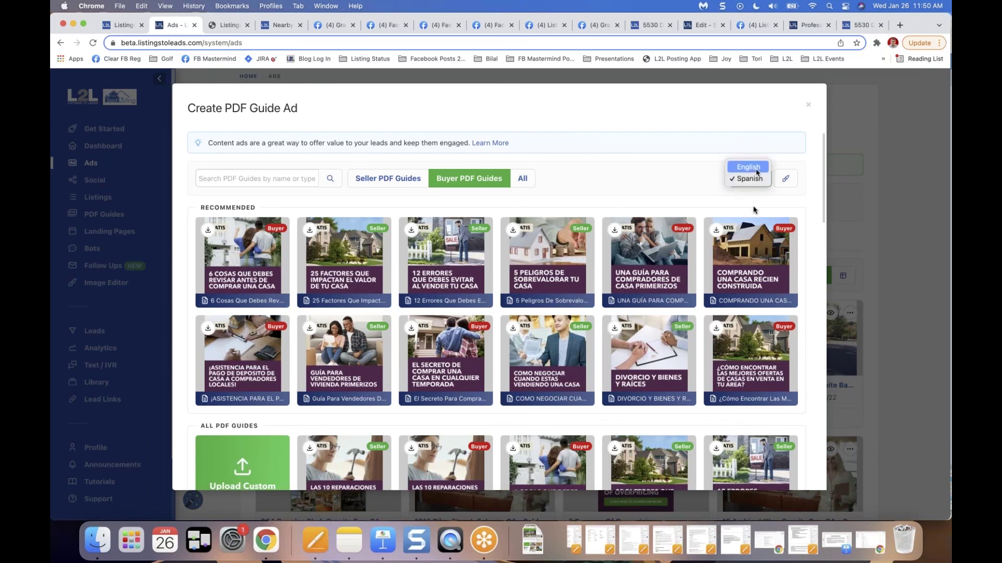
left_click(754, 209)
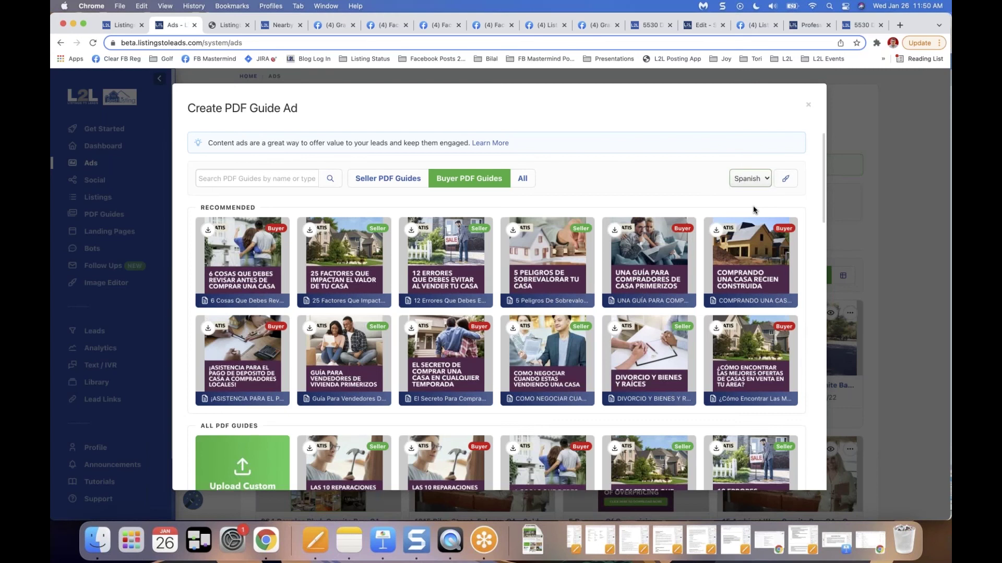
key("Up")
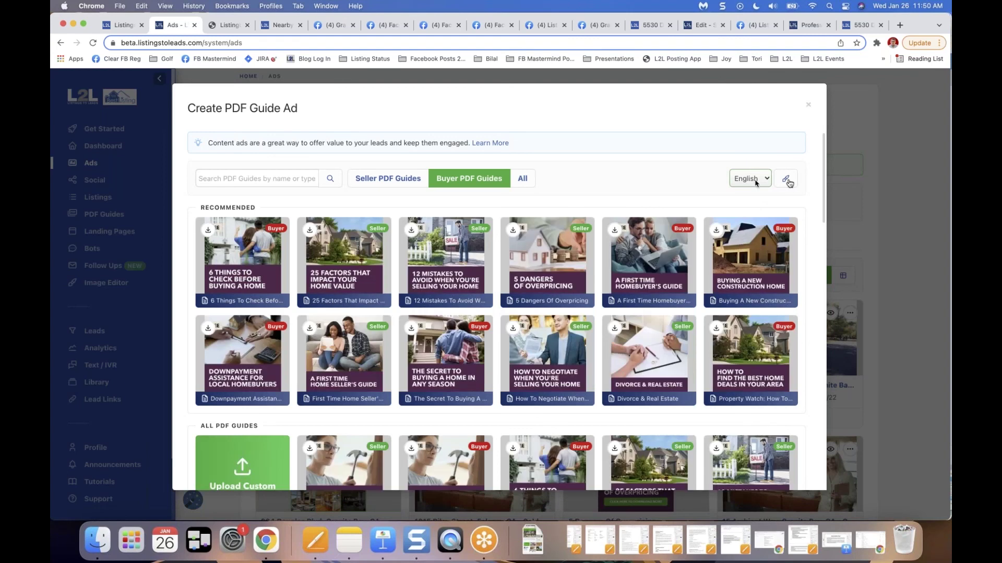
- Open the guides' colour theme options and close them without changes
left_click(787, 179)
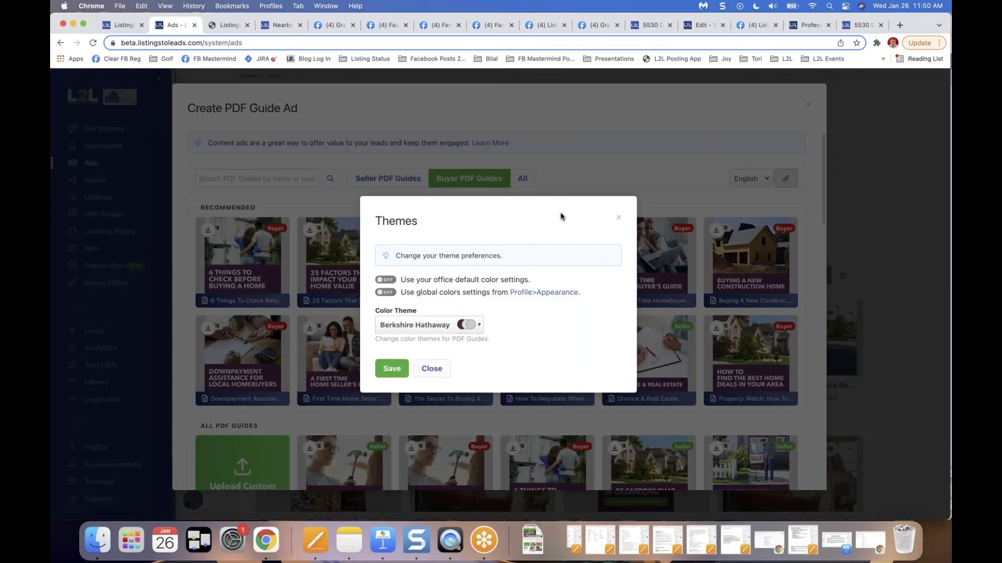
left_click(618, 219)
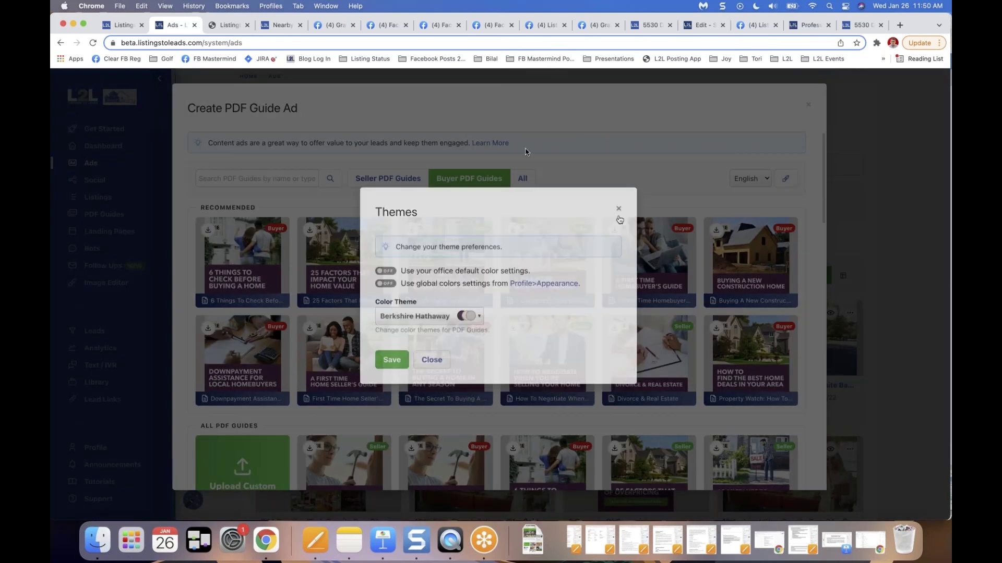
mouse_move(443, 250)
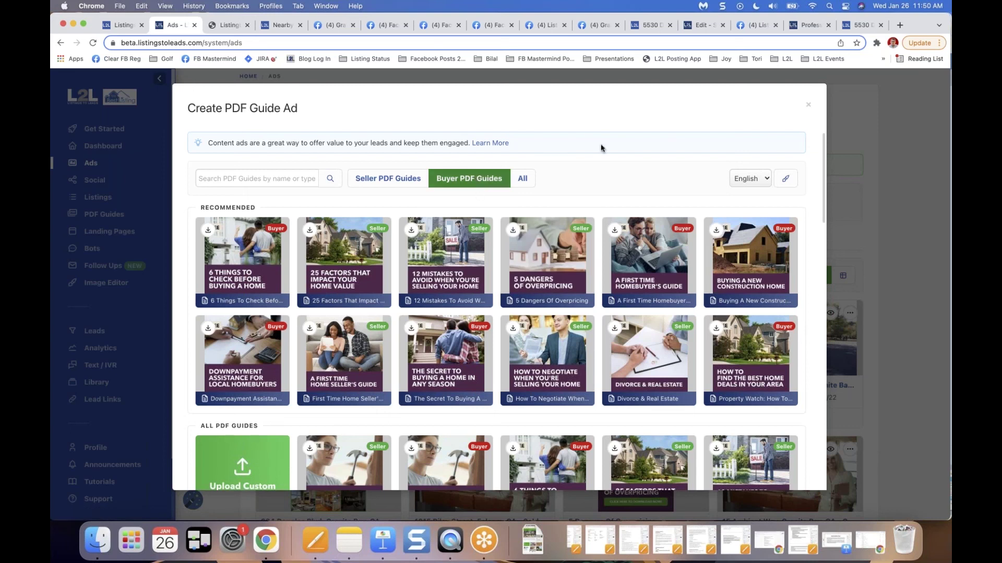
- Filter to Seller then Buyer guides and create an ad from The Secret To Buying A Home In Any Season
mouse_move(643, 275)
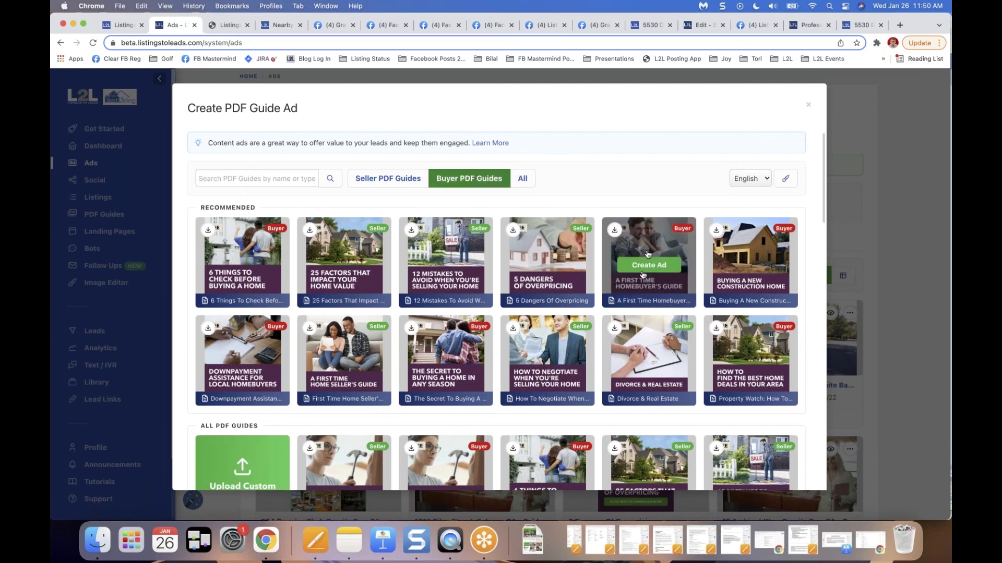
mouse_move(533, 264)
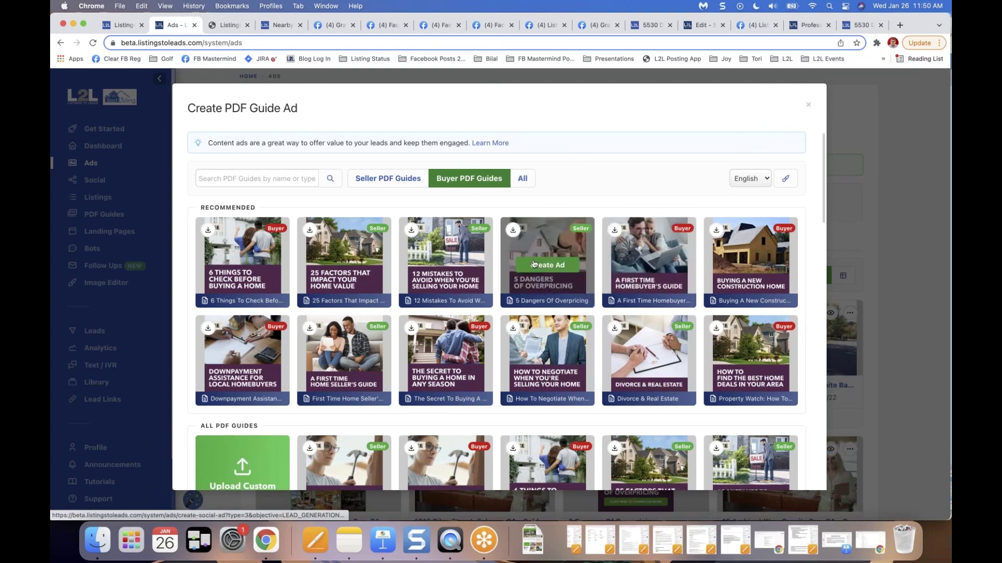
left_click(399, 179)
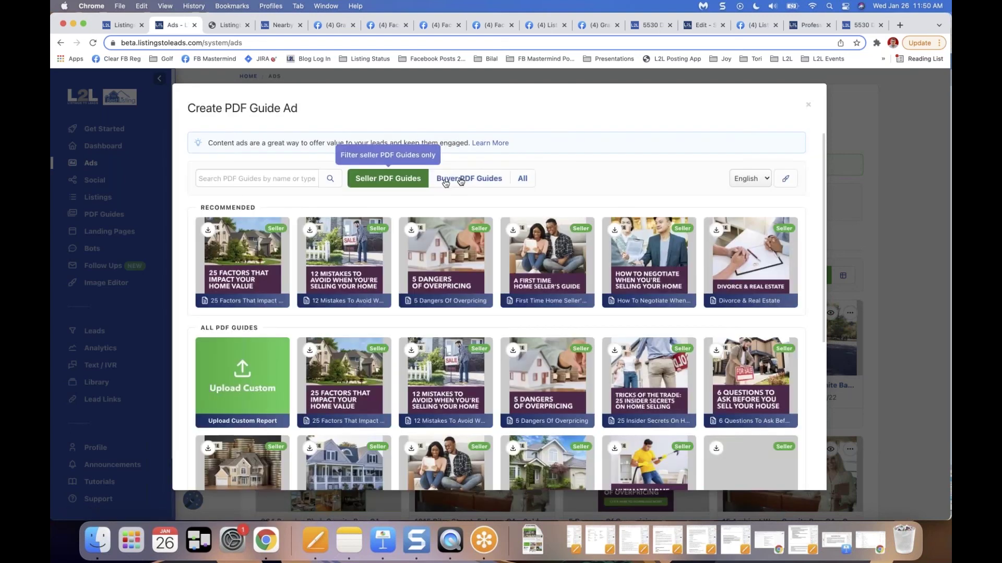
left_click(461, 178)
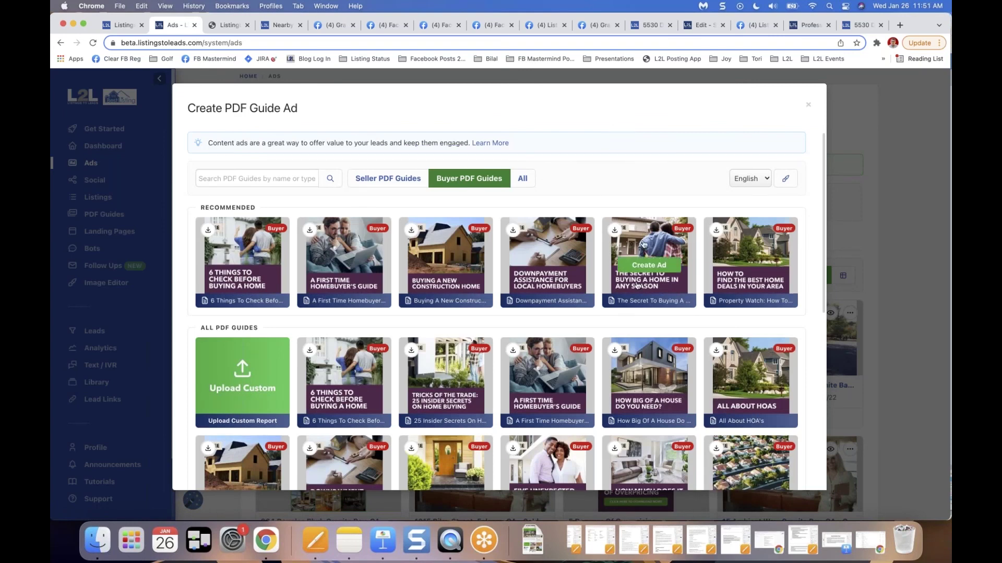
mouse_move(642, 284)
left_click(650, 266)
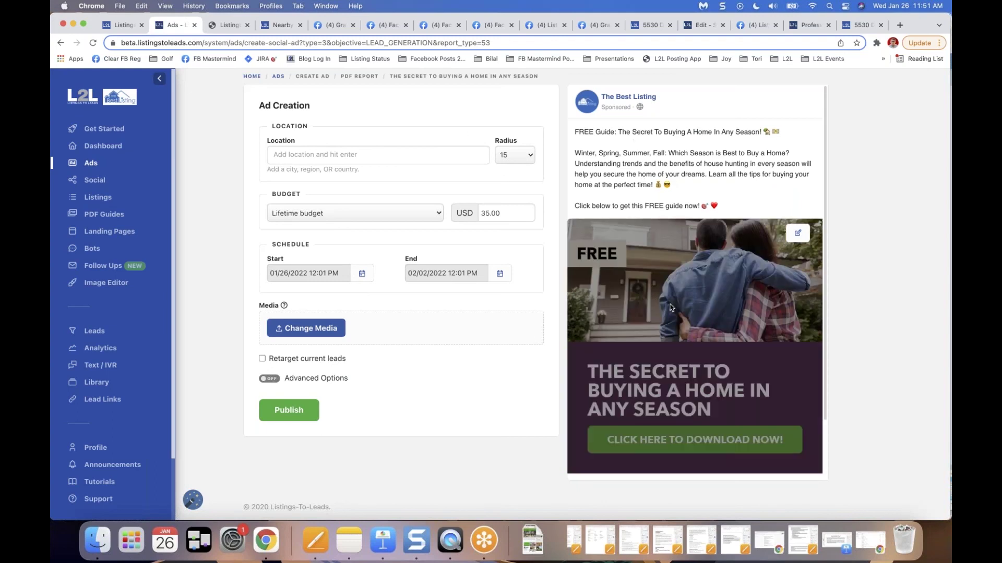
- Set the ad location to Granite Bay, California, United States and publish the guide ad
left_click(374, 155)
type("Granite Bay")
left_click(378, 177)
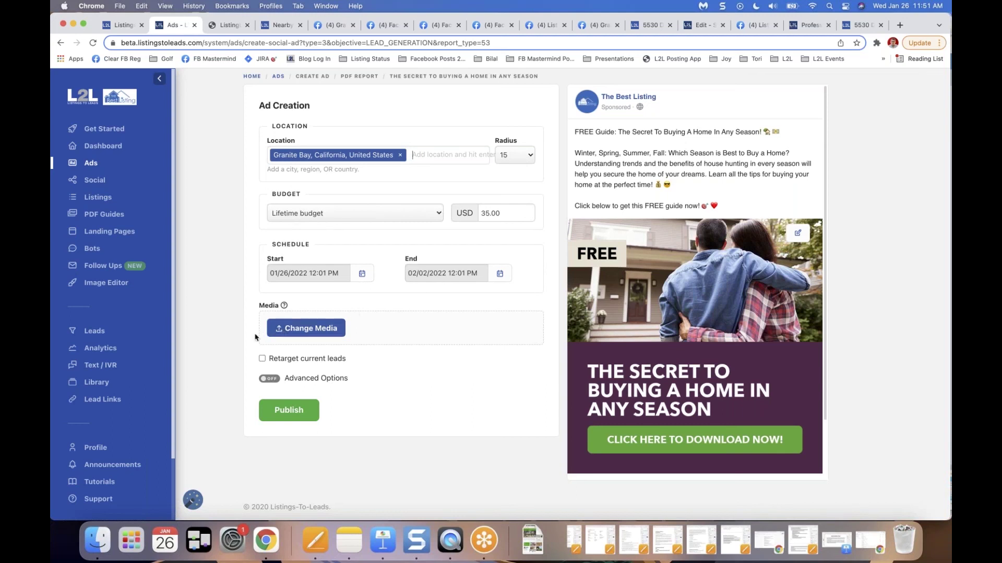
left_click(292, 417)
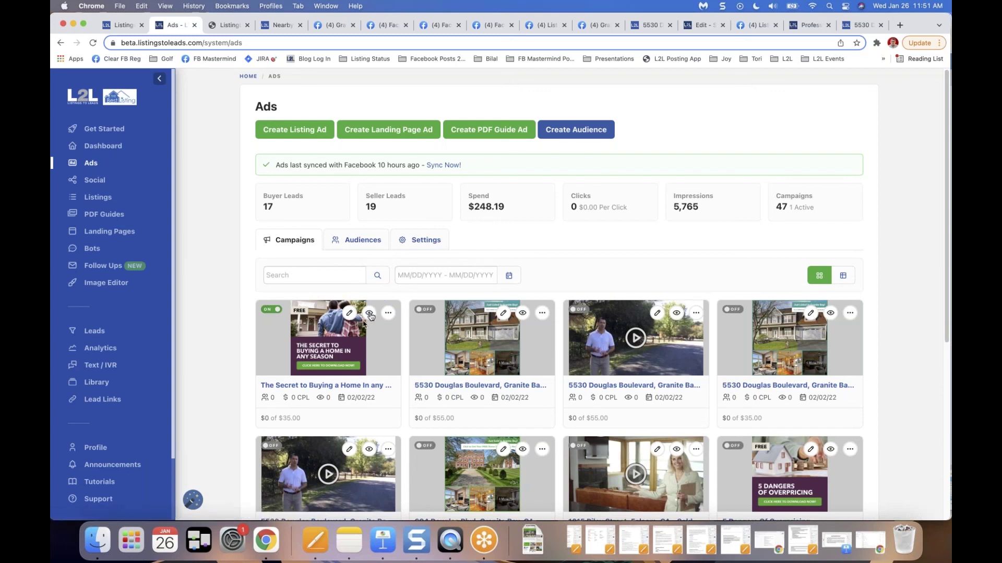
- Open the Facebook preview of The Secret to Buying a Home campaign
left_click(370, 315)
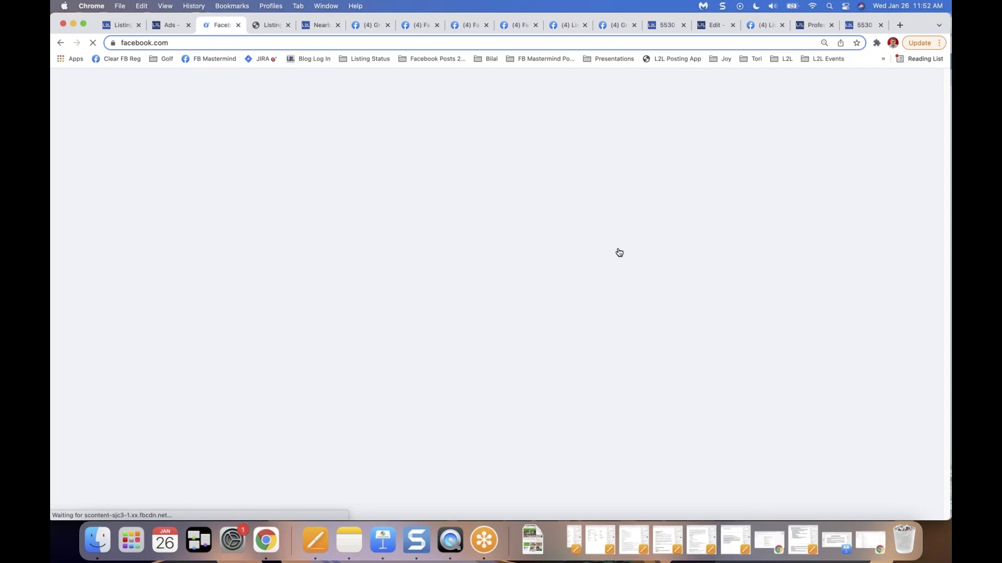
- Scroll the Facebook feed down to The Best Listing's sponsored guide ad
scroll(155, 312, "down", 3)
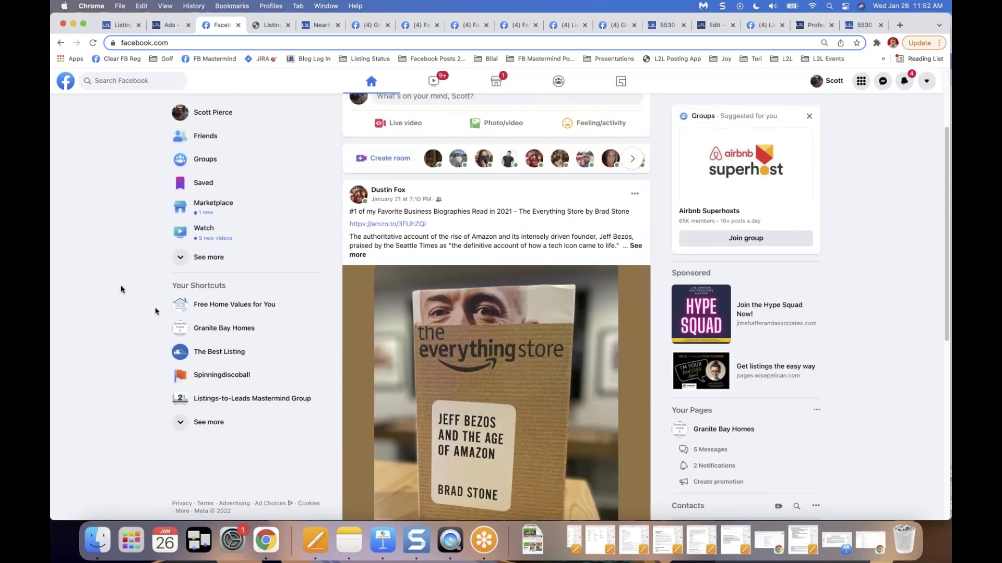
scroll(120, 290, "down", 10)
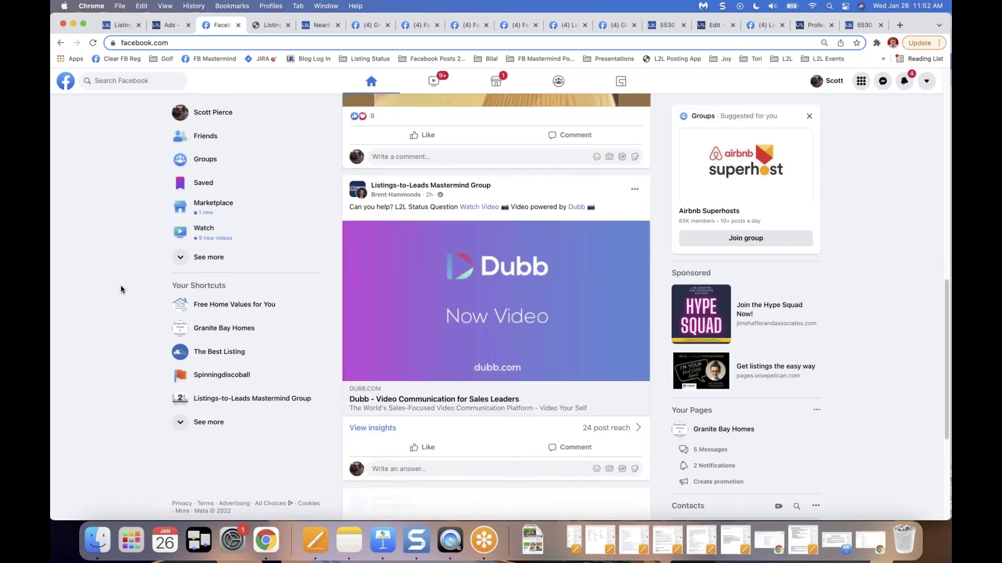
scroll(121, 286, "down", 6)
scroll(120, 289, "down", 2)
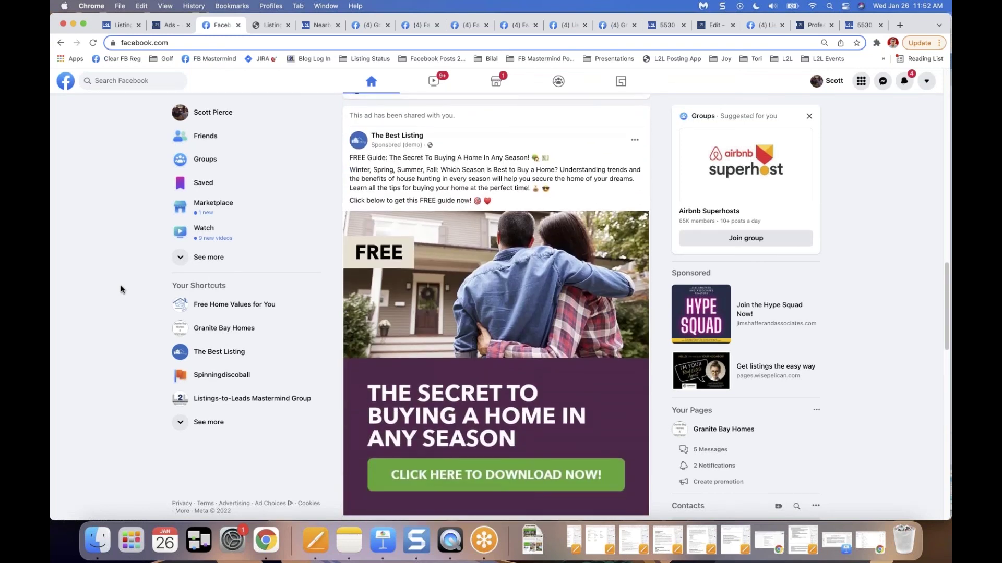
scroll(121, 290, "down", 1)
scroll(121, 290, "up", 1)
scroll(121, 288, "down", 1)
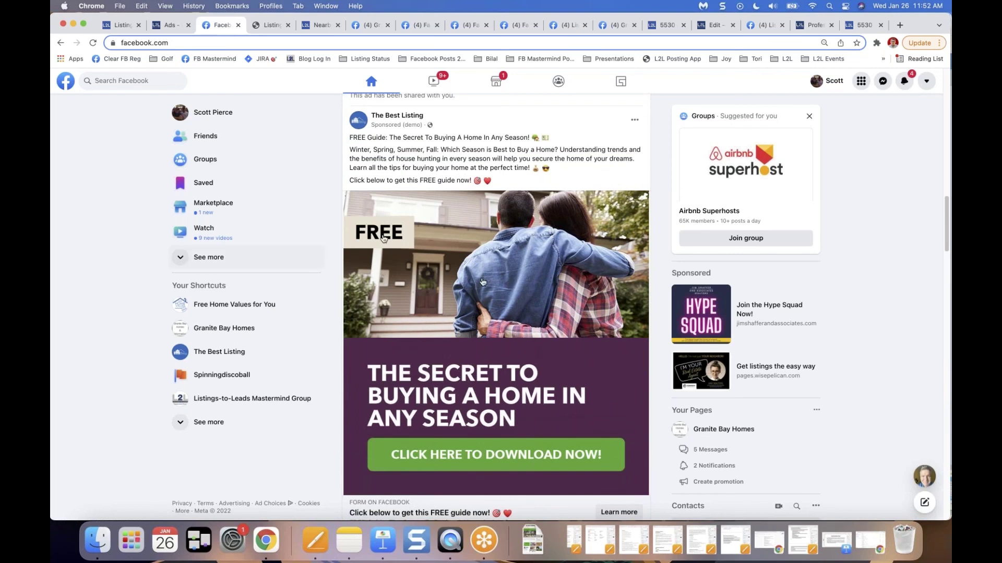
- Complete the ad's lead form with the prefilled name, email and phone, choose 1-3 months, and submit
left_click(486, 295)
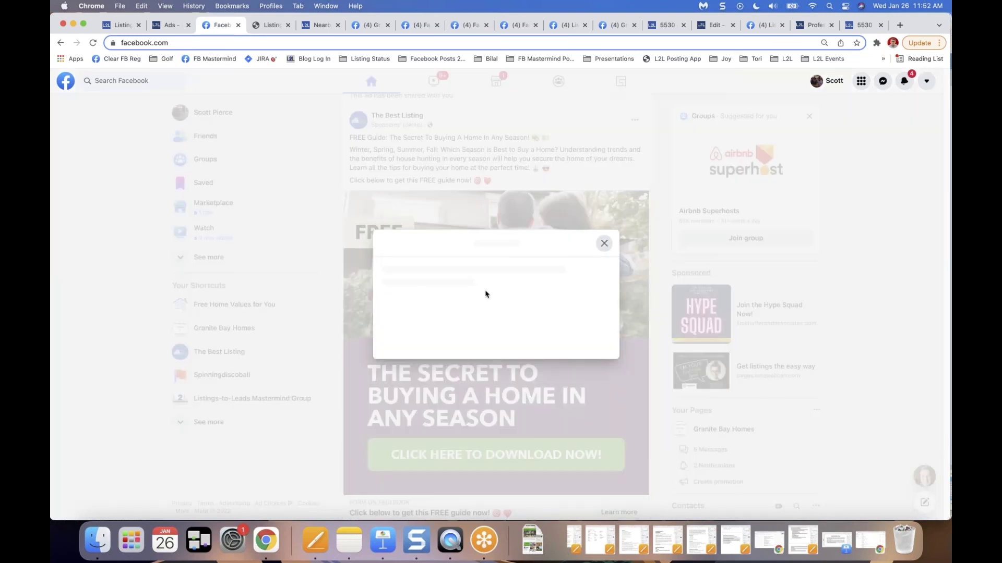
left_click(506, 314)
left_click(512, 355)
left_click(512, 386)
left_click(517, 428)
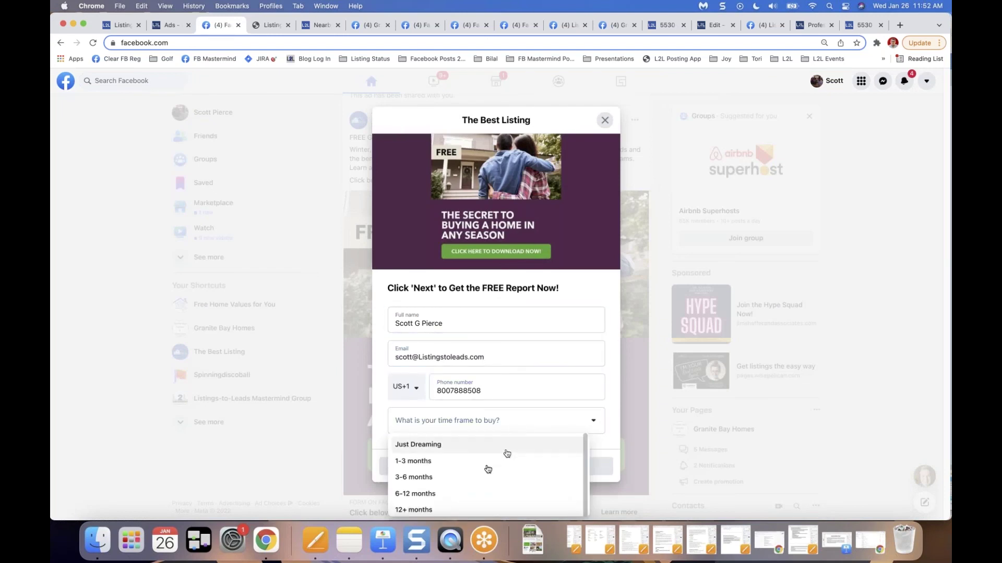
left_click(488, 464)
left_click(508, 473)
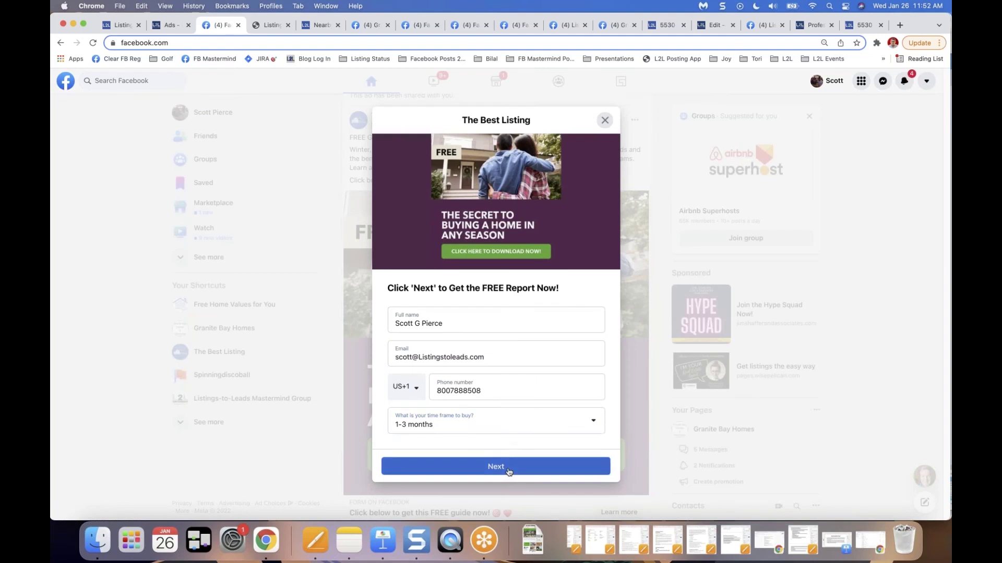
left_click(502, 417)
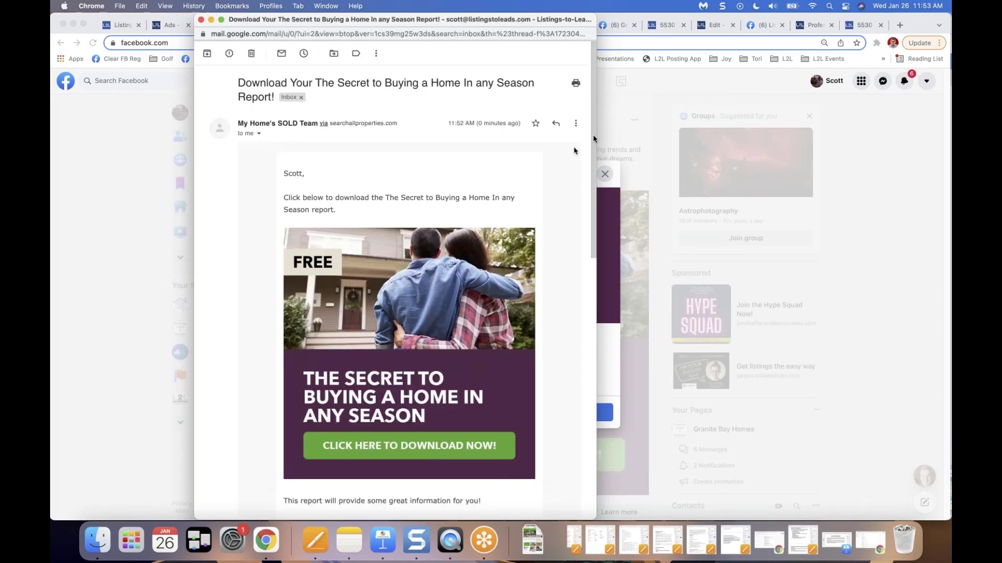
- Scroll through The Secret to Buying a Home report email in Gmail
scroll(592, 157, "down", 3)
scroll(595, 130, "up", 3)
- Review Facebook's 'Thanks, you're all set' confirmation, then return to the Listings-to-Leads Ads tab
left_click(126, 187)
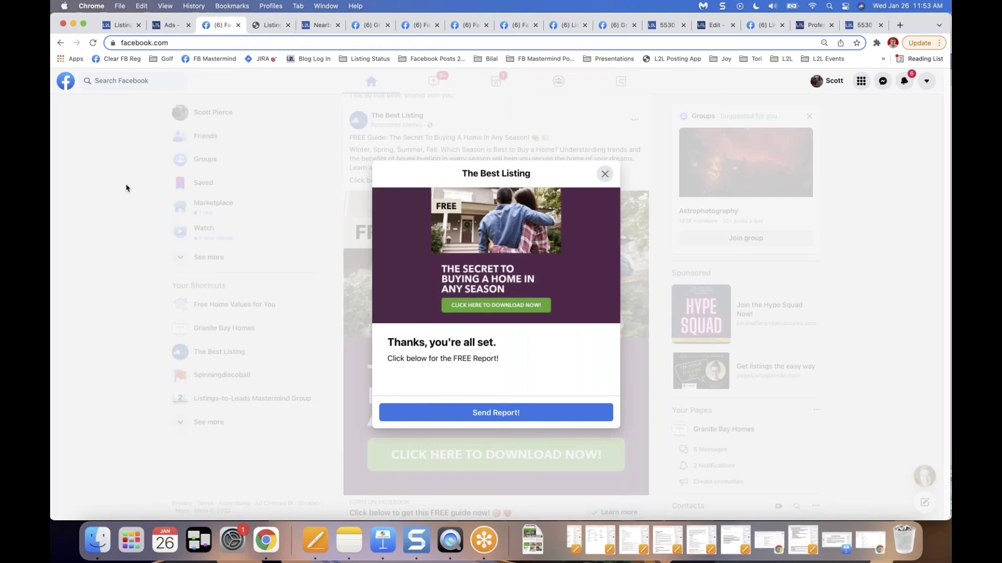
left_click(173, 26)
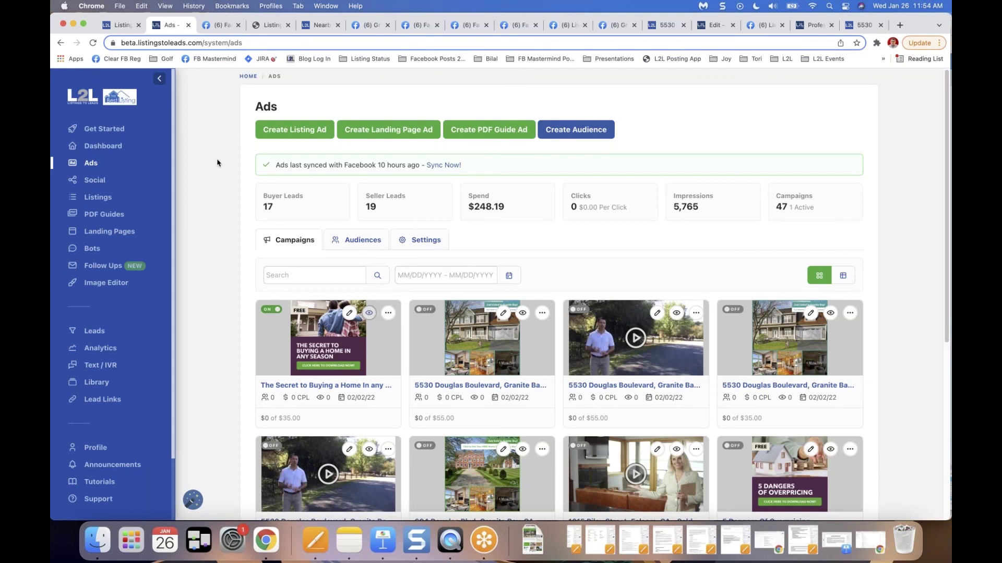
- Start a new audience from the Ads page to bring up the Create Audience dialog
left_click(572, 134)
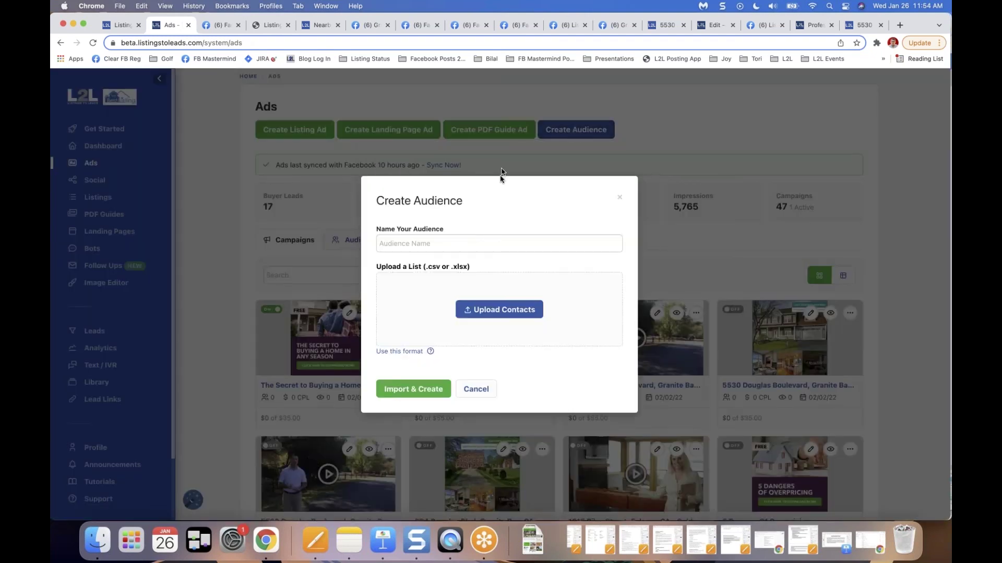
- Enter 'Folsom Homeowners (REMINE 01-22)' as the audience name, fixing a stray parenthesis, and select it
left_click(467, 242)
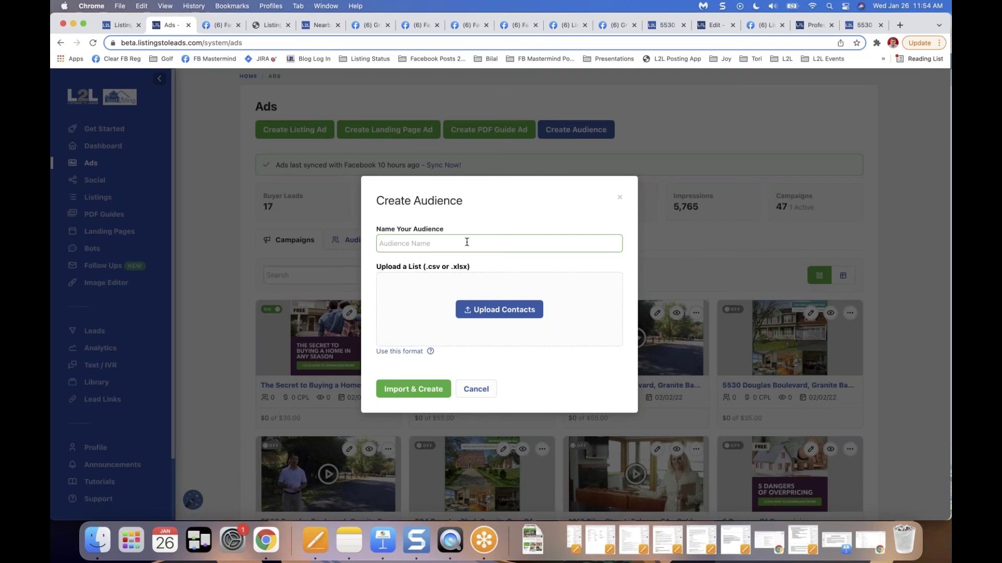
type("Folsom Homeowners (REMINE  01-22")
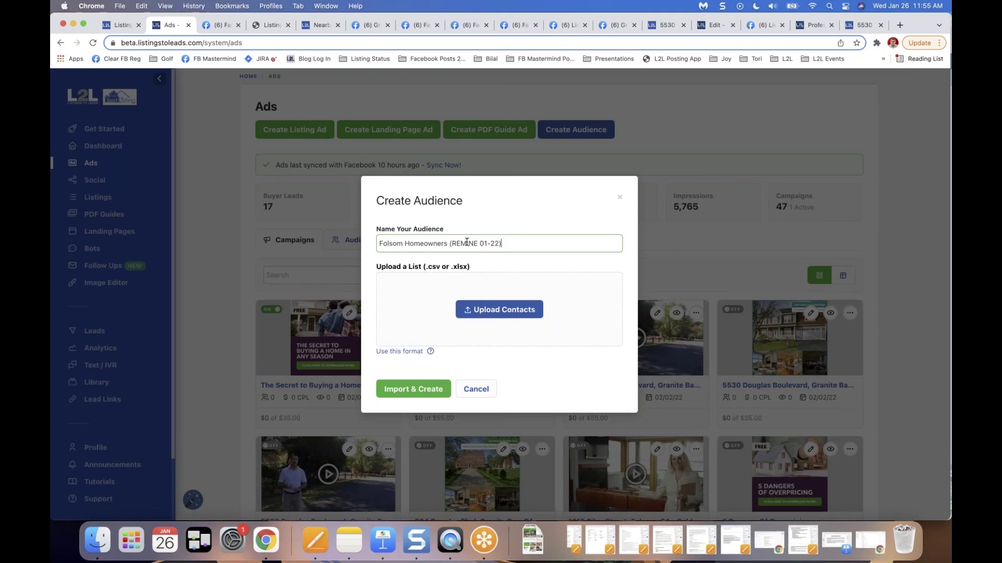
key("super+a")
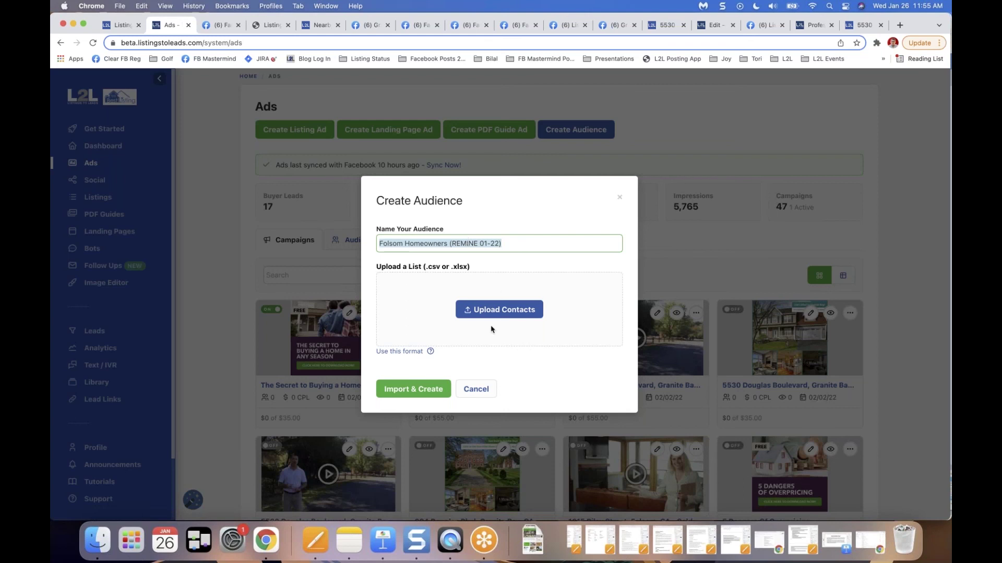
mouse_move(390, 351)
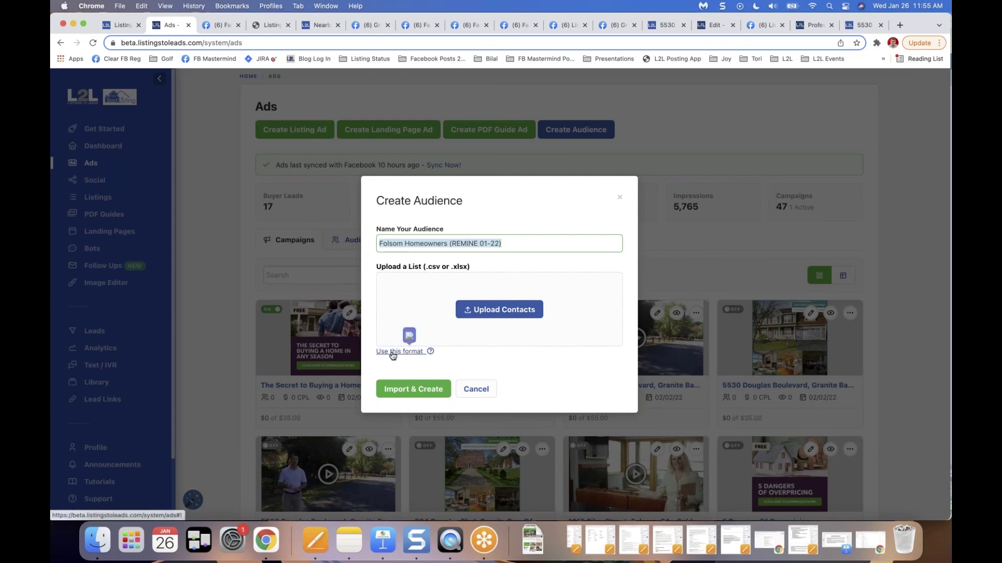
- View the required contact list format, then cancel the Create Audience dialog
left_click(378, 354)
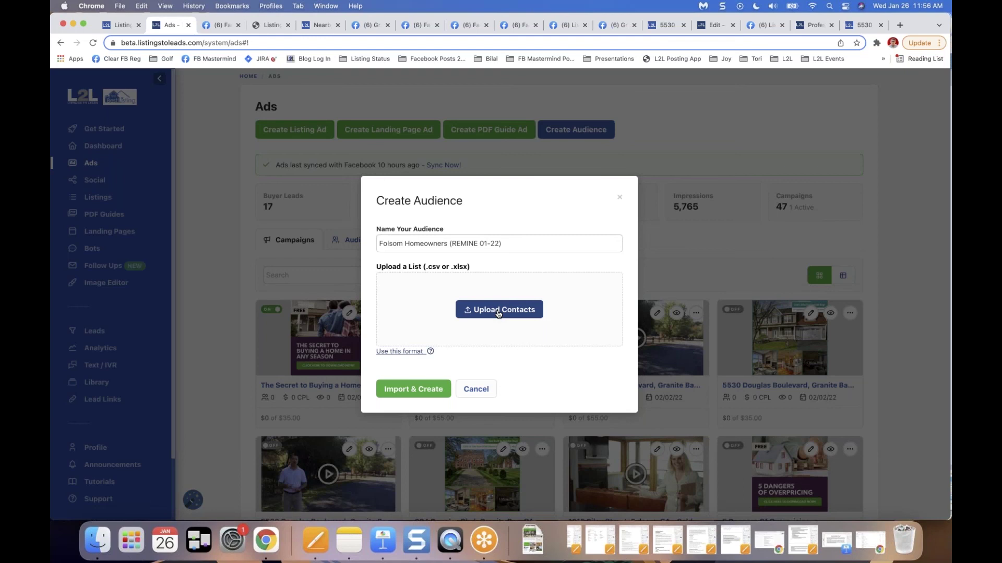
left_click(476, 390)
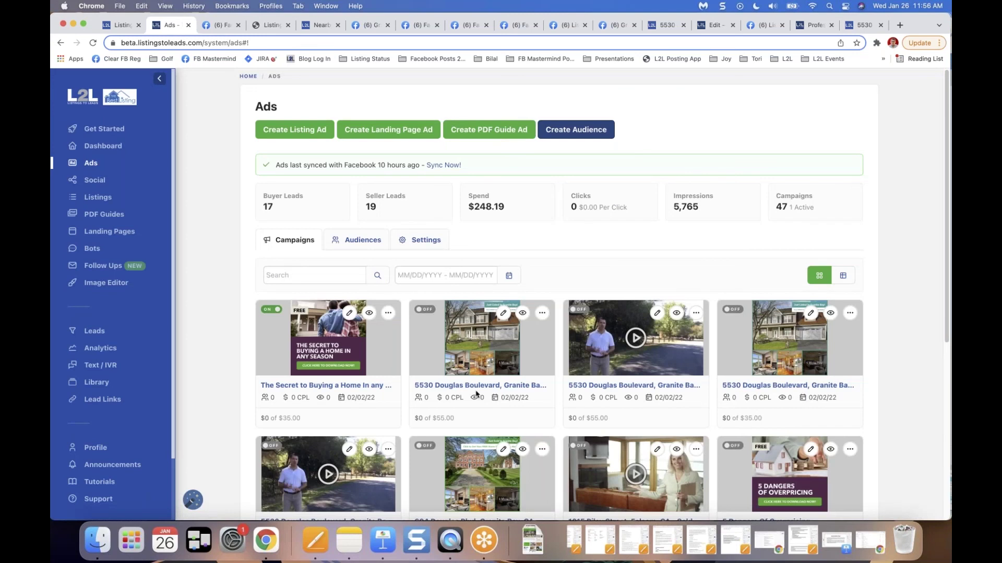
- Open and close the PDF guide ad picker twice, ending on the Ads campaign overview
left_click(491, 133)
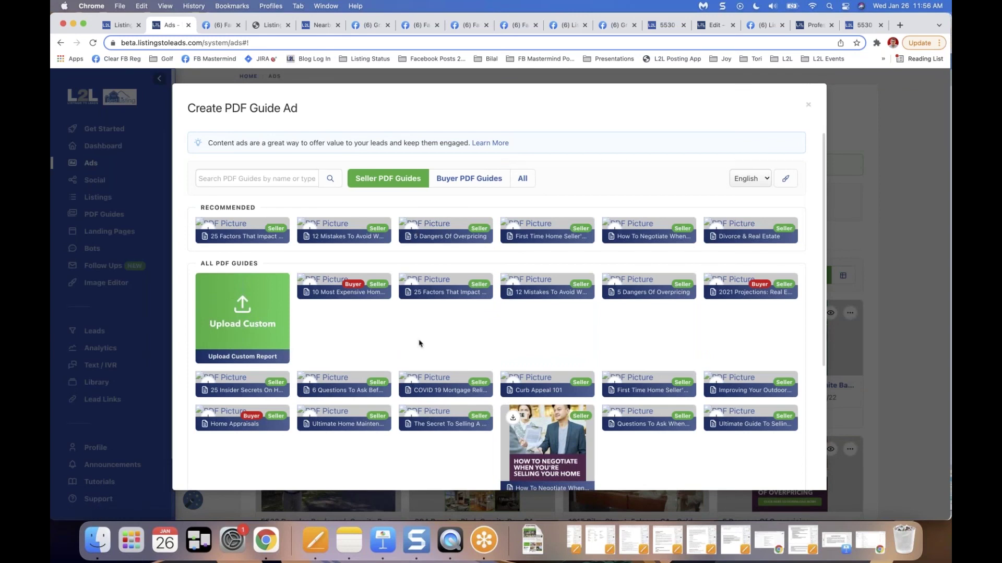
left_click(809, 108)
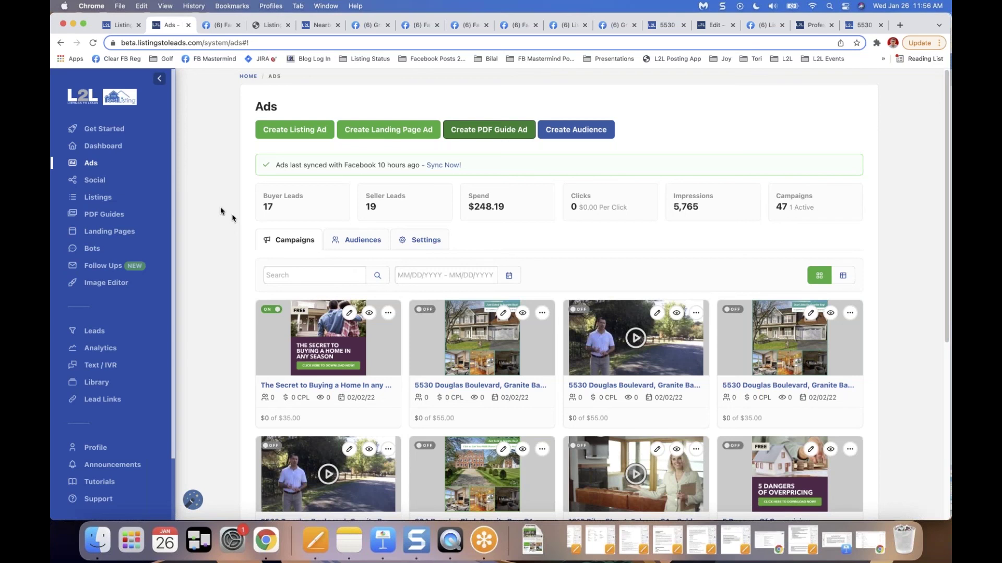
left_click(490, 131)
mouse_move(437, 226)
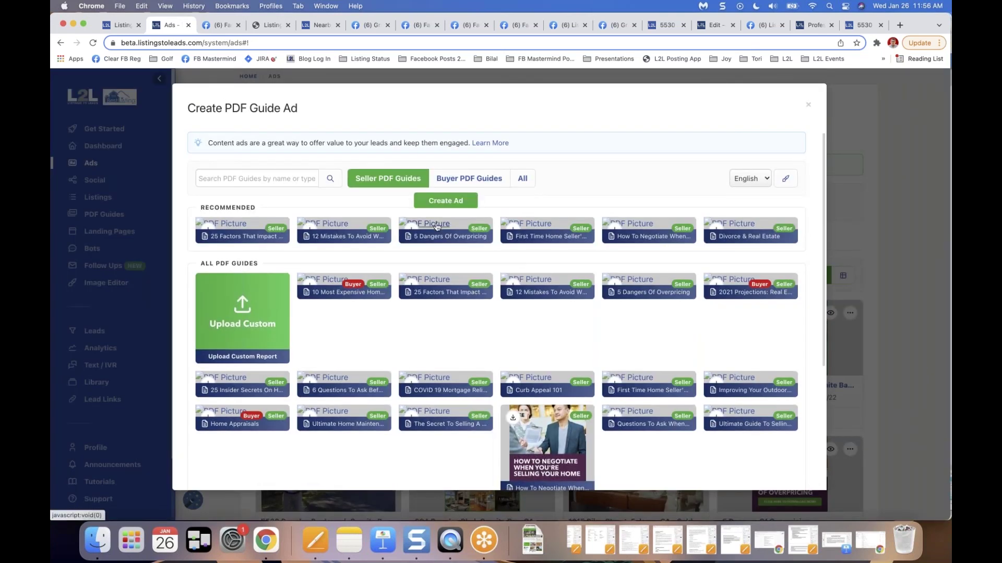
left_click(808, 105)
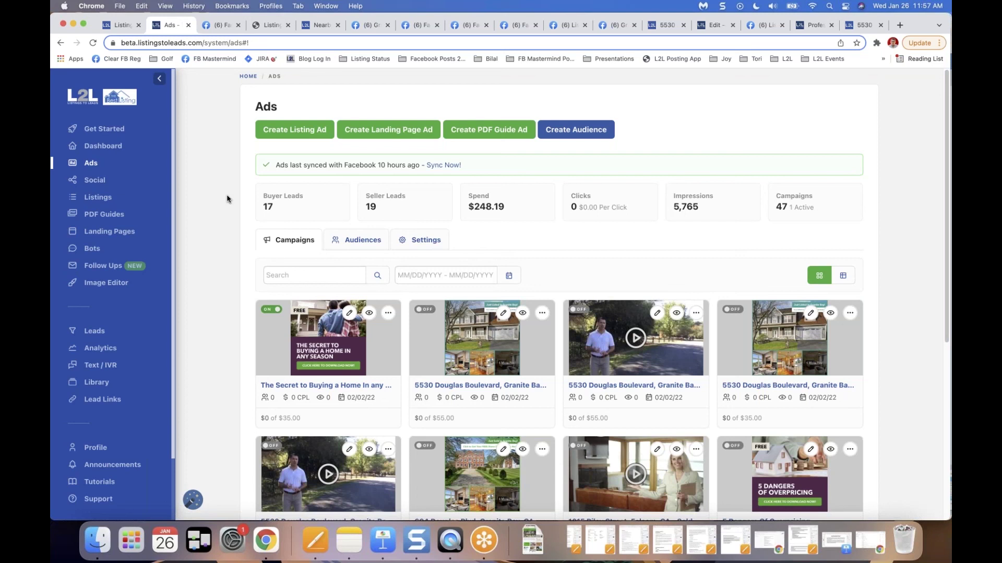
- Toggle the home-buying guide campaign to OFF and go to the Social section in the sidebar
left_click(269, 311)
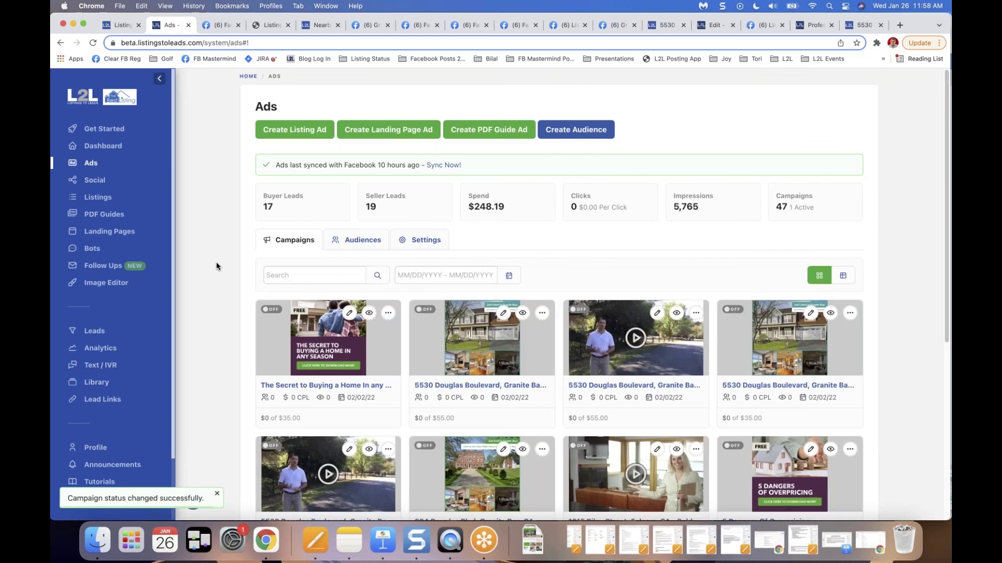
left_click(93, 181)
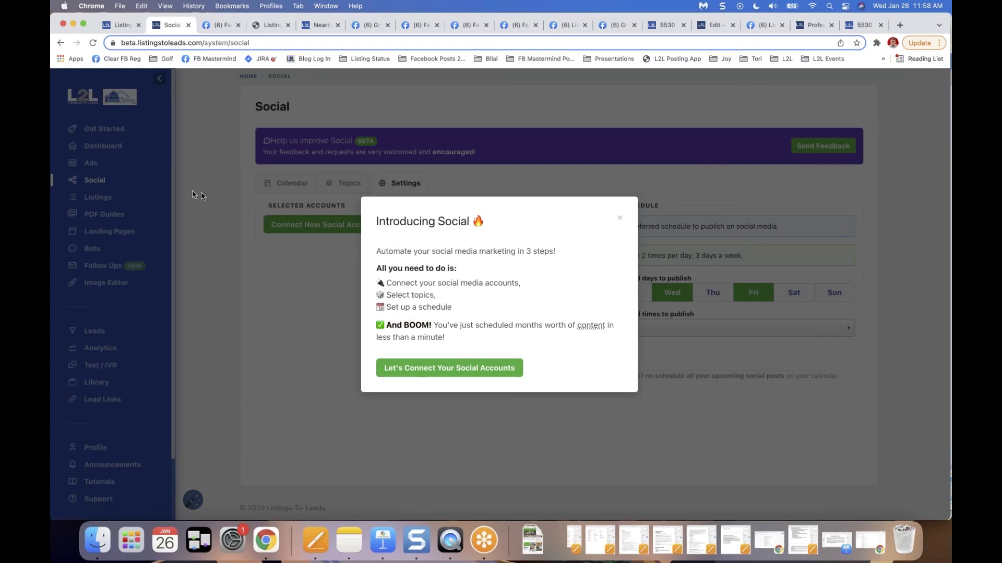
- Begin connecting social accounts and choose Facebook Business or Community Pages
left_click(432, 369)
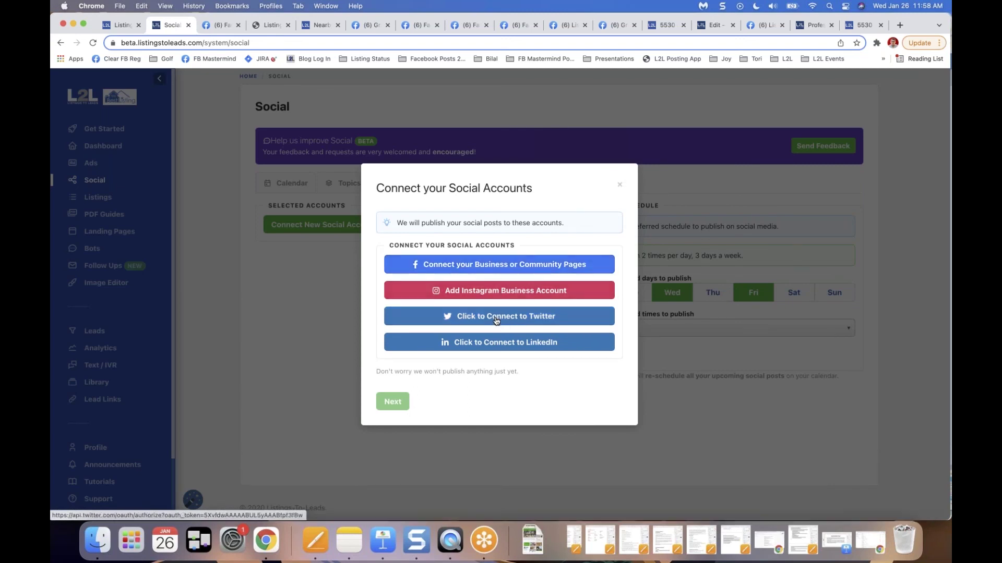
left_click(503, 268)
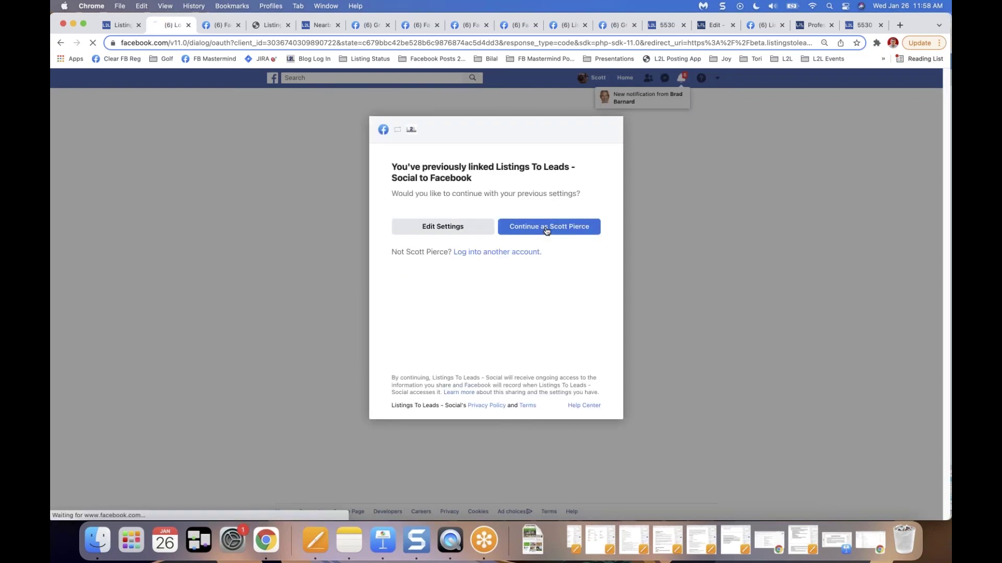
- Reconnect Facebook, add The Best Listing page alongside Granite Bay Homes, and confirm the permissions
left_click(546, 230)
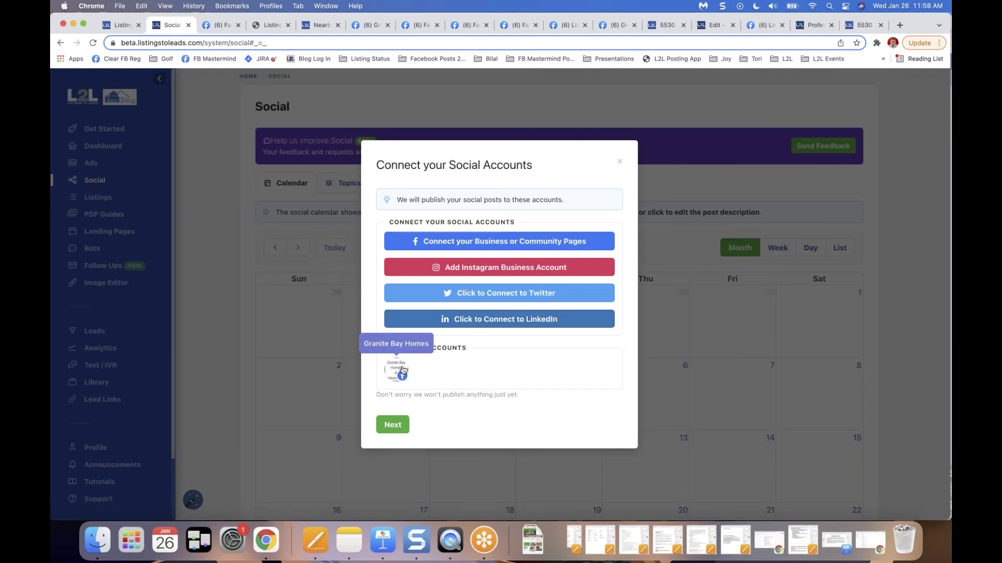
left_click(505, 244)
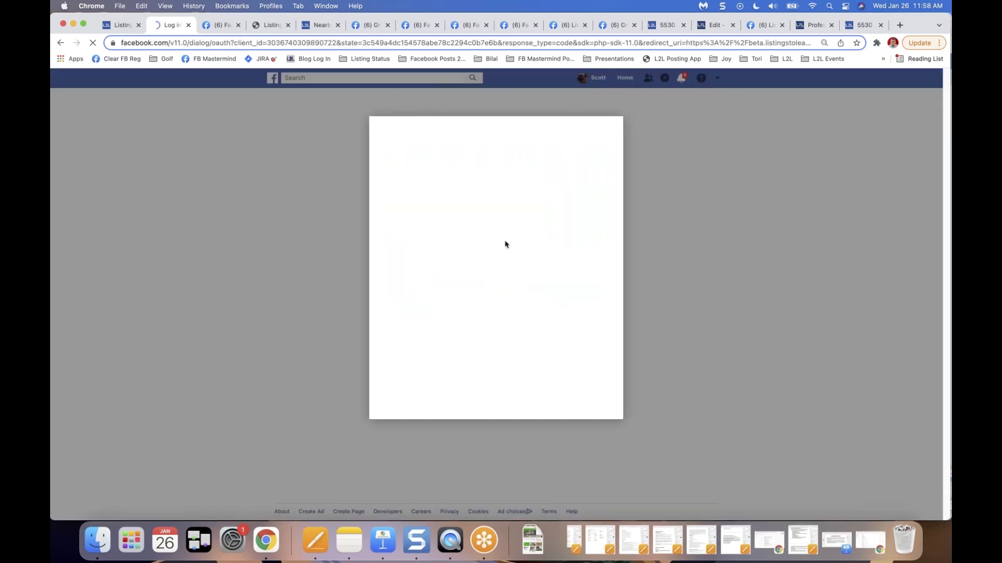
left_click(441, 227)
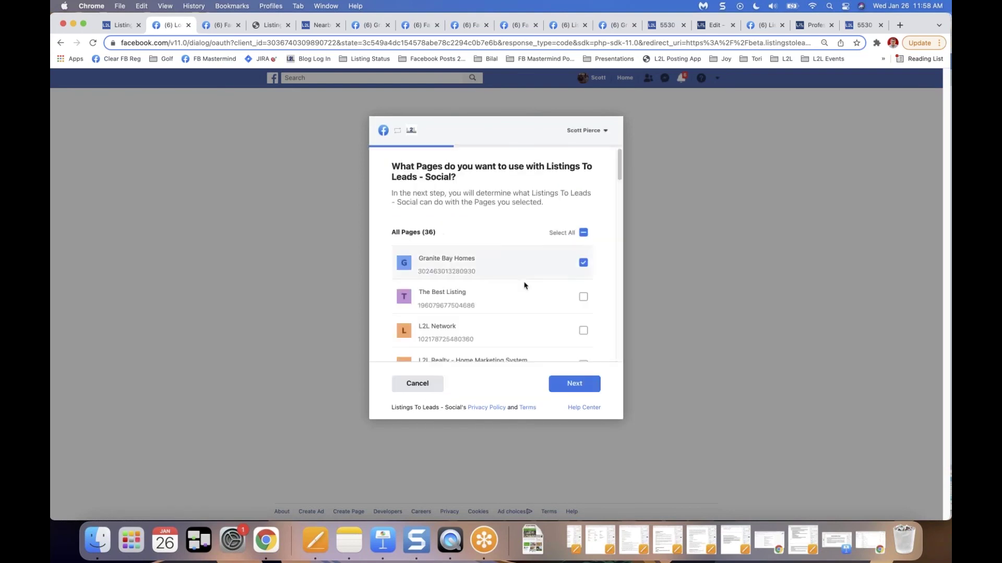
left_click(584, 297)
left_click(573, 390)
left_click(574, 384)
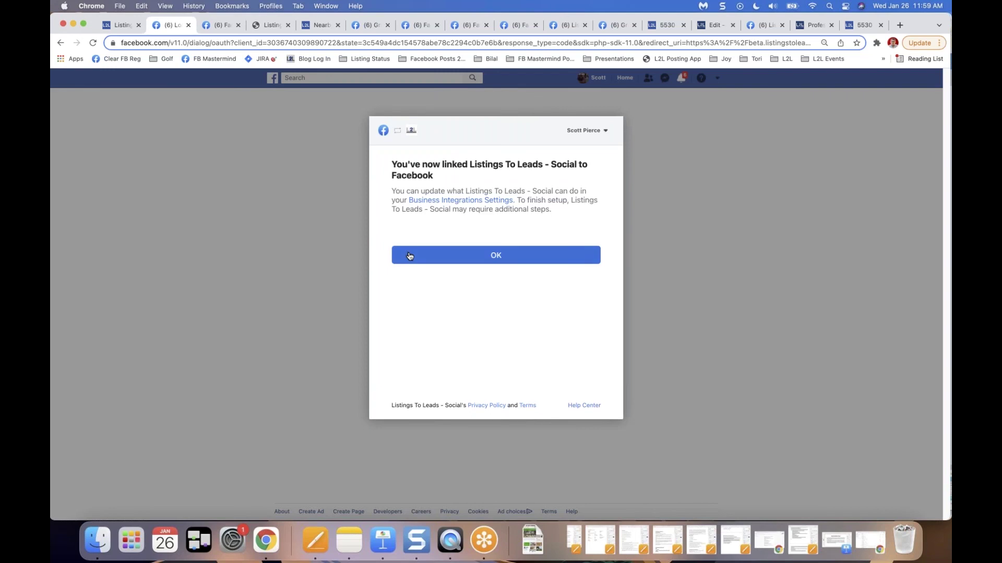
left_click(409, 256)
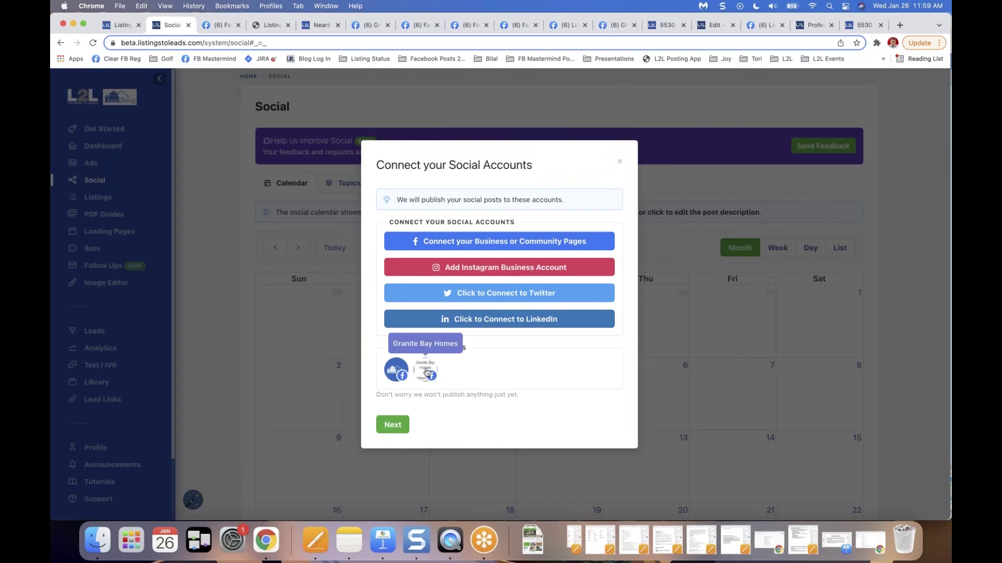
- Preview the 'Pros and Cons of Kitchen Countertop Materials' post, then select the Kitchen Design topic
left_click(394, 427)
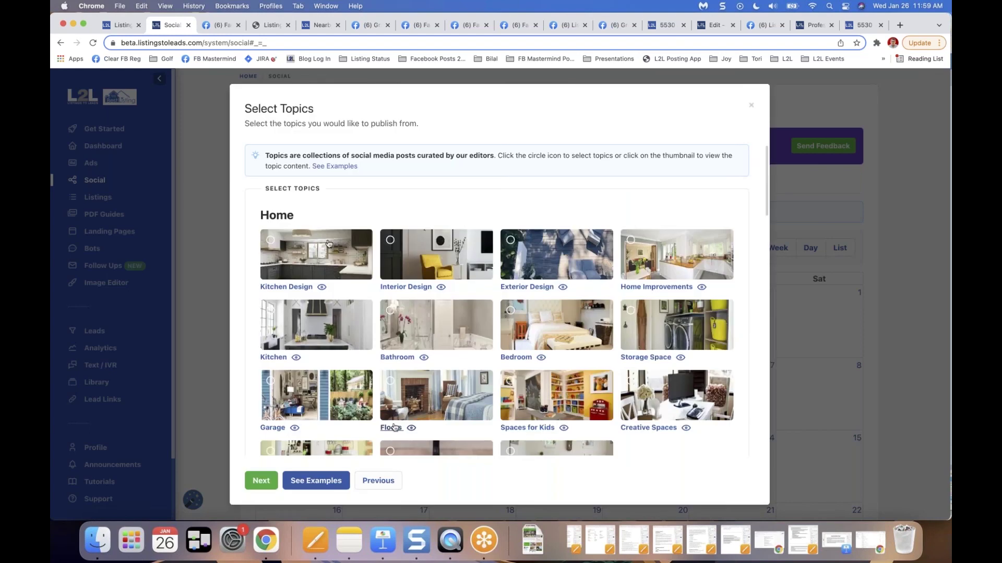
left_click(316, 252)
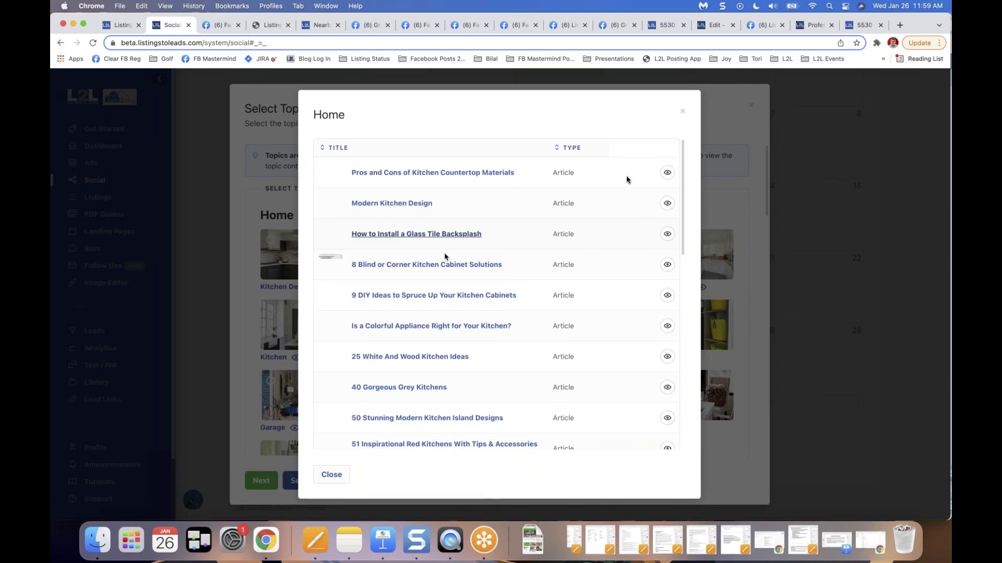
left_click(459, 174)
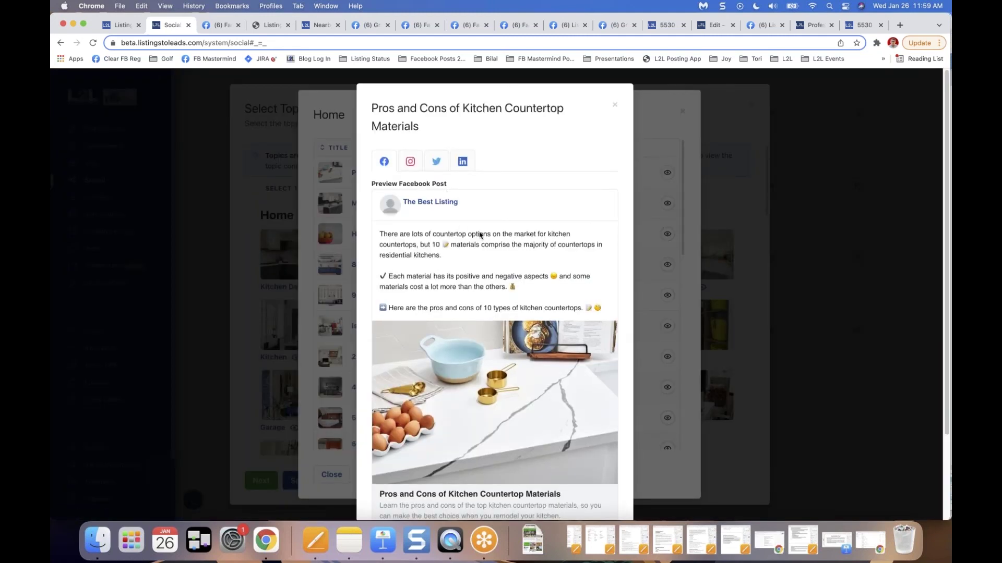
left_click(615, 105)
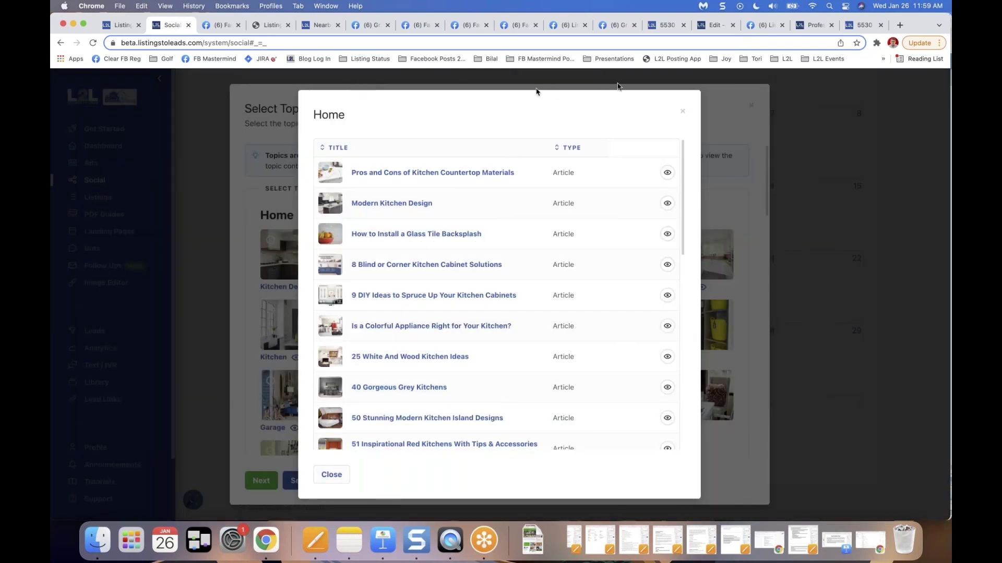
left_click(681, 112)
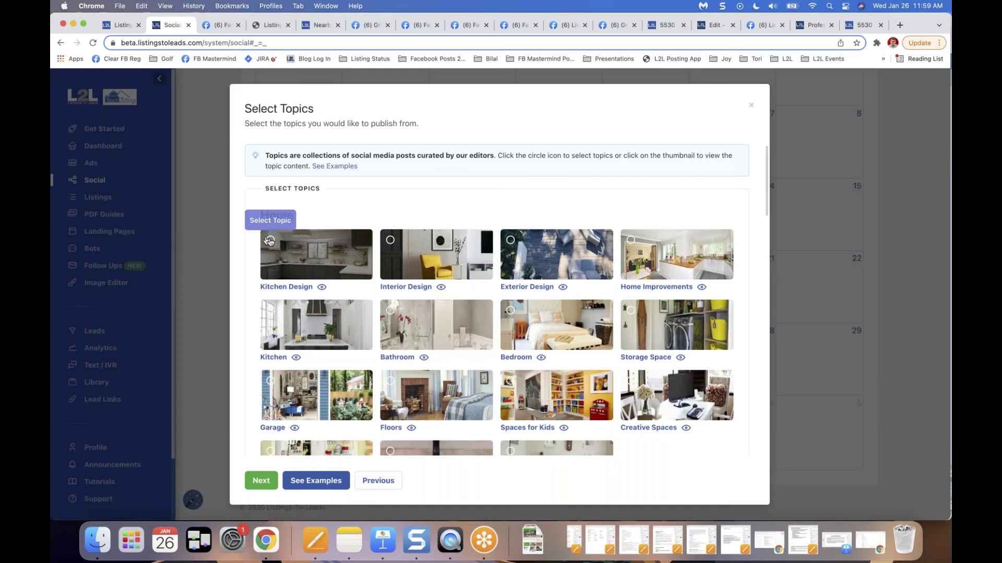
left_click(270, 240)
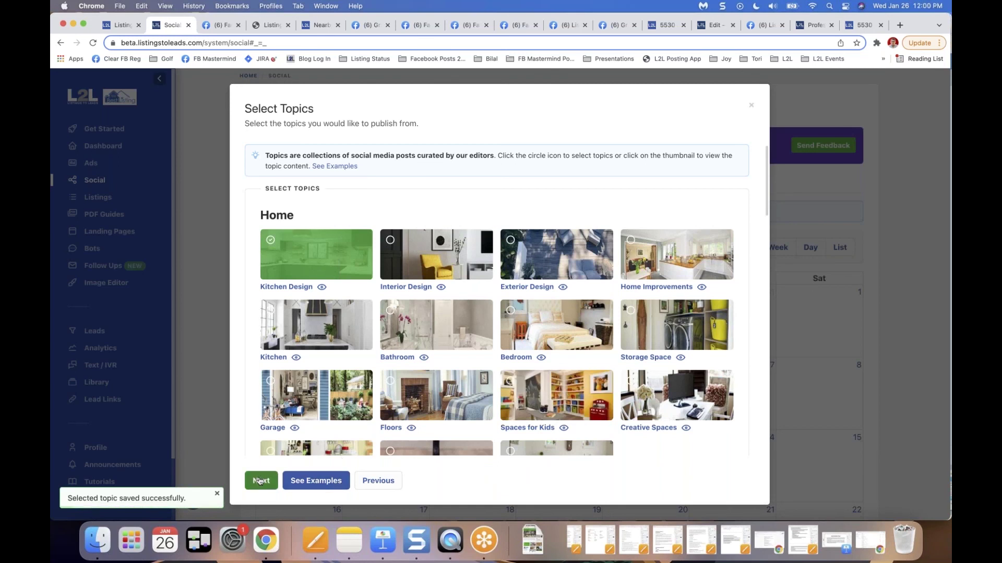
- Add Tue, Thu, Sat and Sun to post daily at 10:00 AM and 7:00 PM
left_click(259, 481)
left_click(433, 285)
left_click(498, 285)
left_click(565, 285)
left_click(599, 284)
left_click(527, 320)
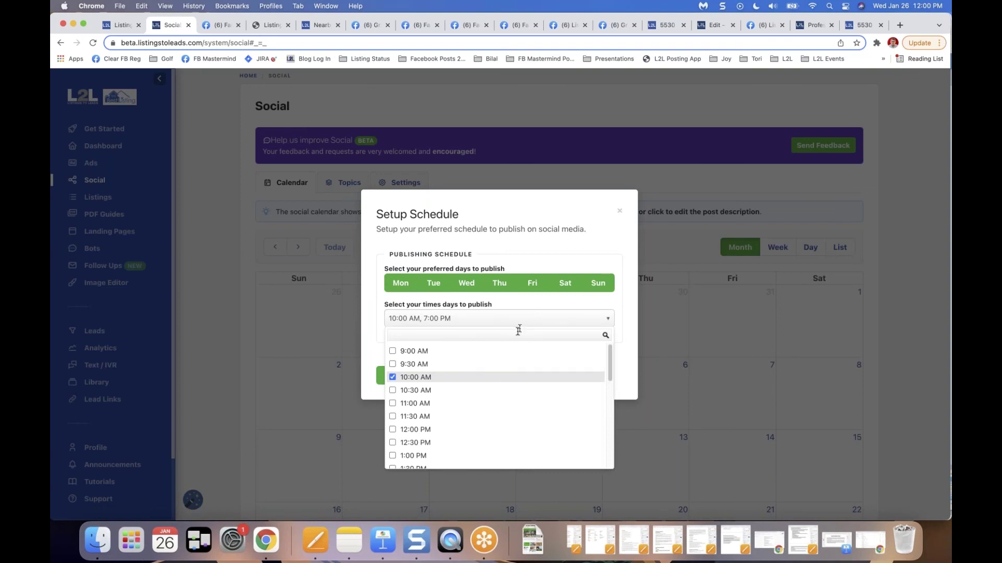
left_click(608, 321)
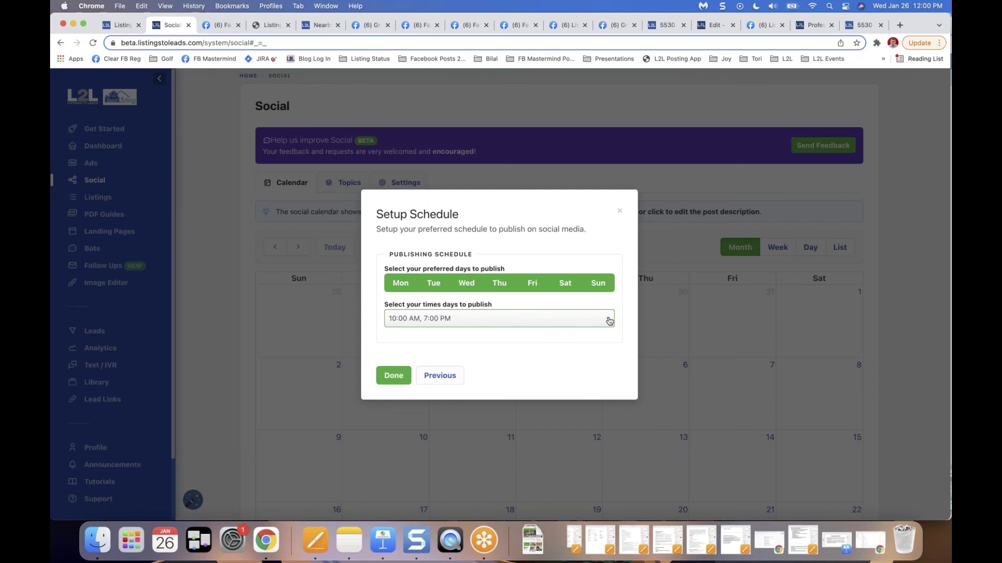
left_click(394, 376)
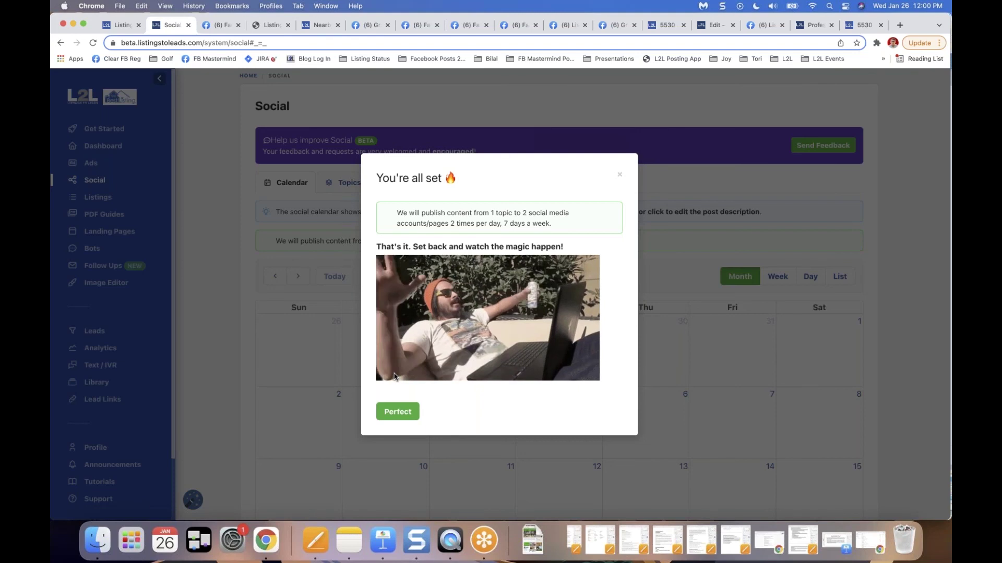
- Close the 'You're all set' confirmation dialog
left_click(620, 174)
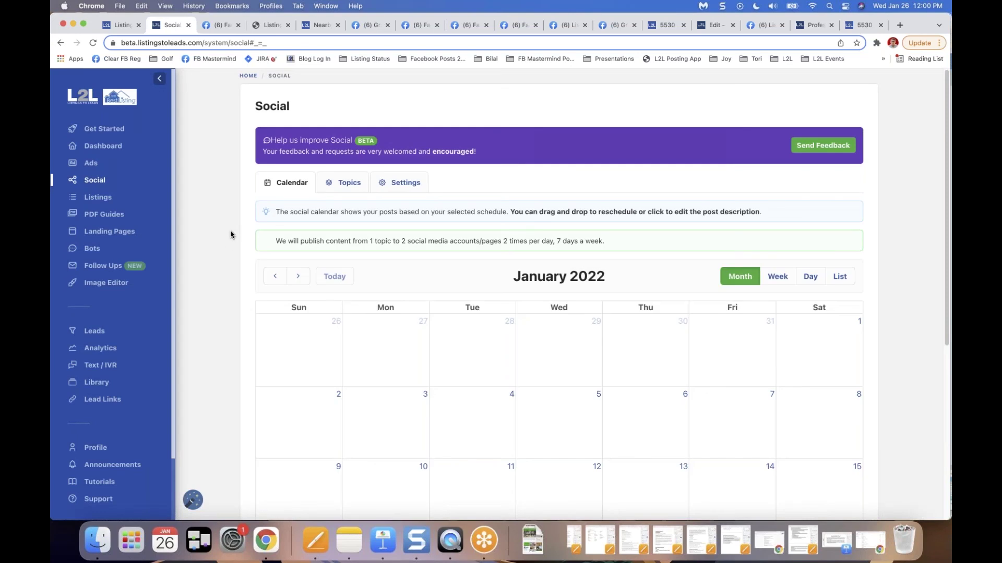
- Scroll down the Social calendar to the Jan 30 – Feb 5 week of kitchen posts
scroll(230, 234, "down", 3)
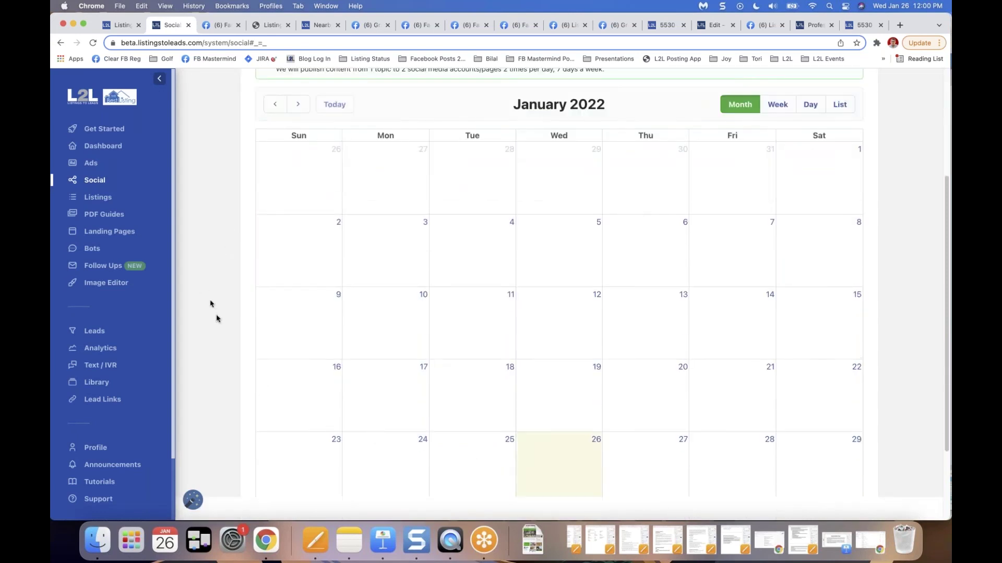
scroll(217, 313, "down", 3)
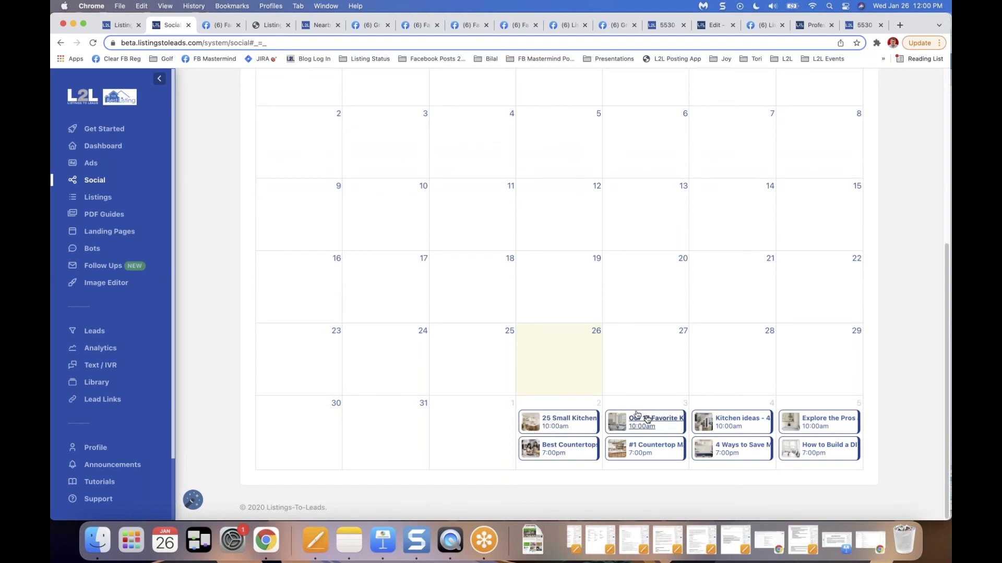
- Publish the '25 Small Kitchen Design Ideas You Can Try Now' post immediately, then go to the homepage tab
left_click(561, 417)
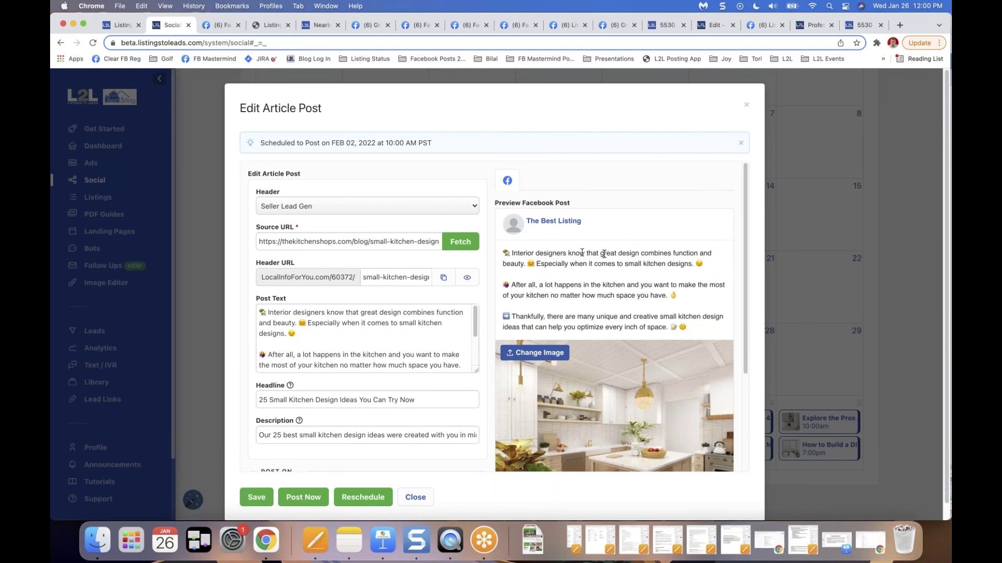
left_click(291, 502)
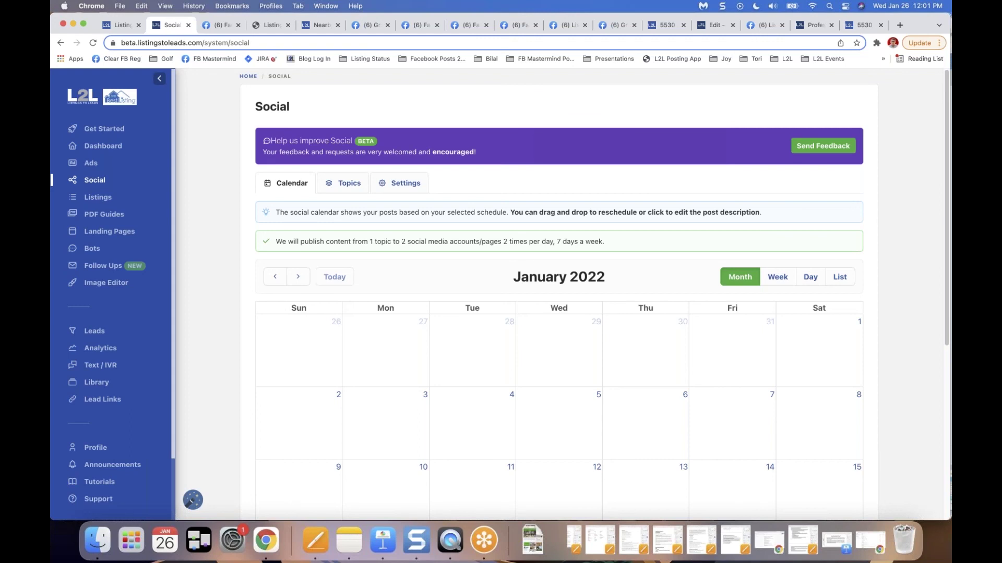
left_click(121, 26)
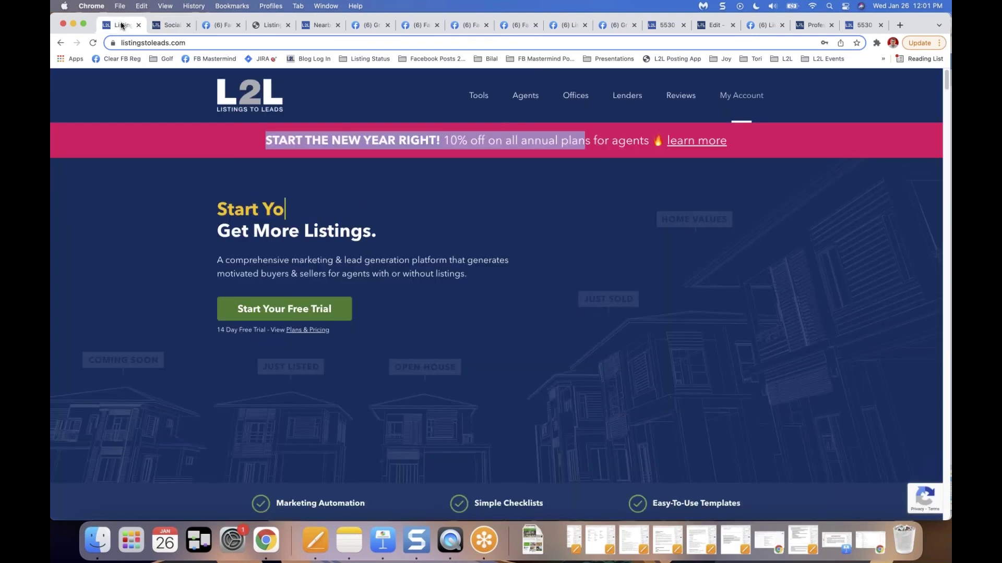